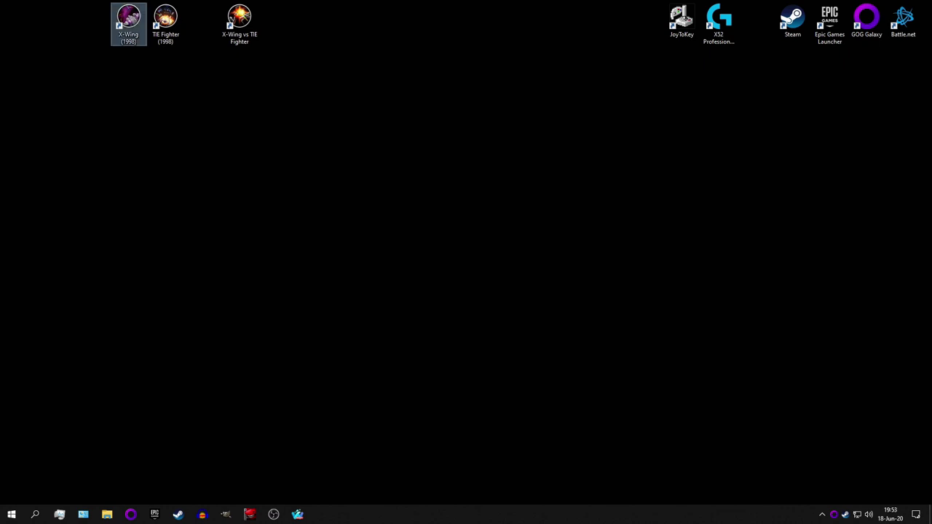
Open the game controller settings from the Xbox Wireless Controller in Control Panel's Devices and Printers.
left_click(86, 515)
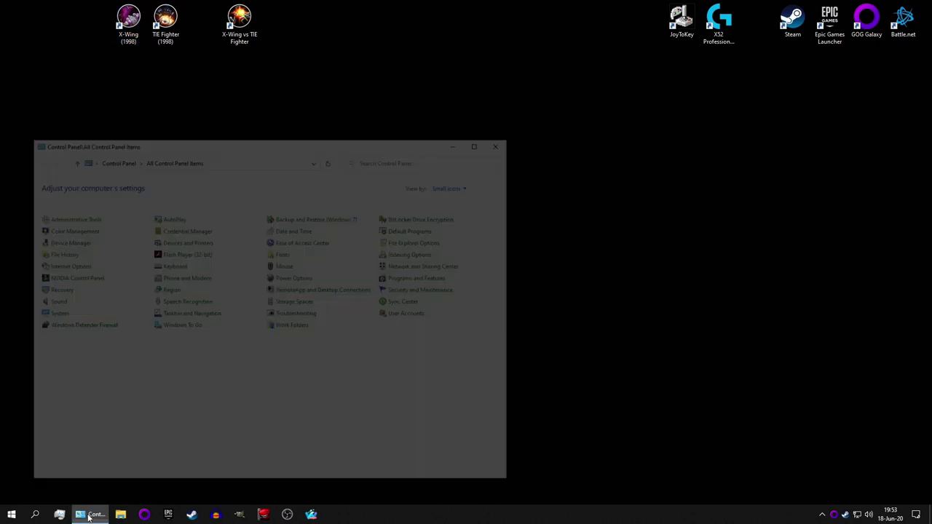
left_click(180, 245)
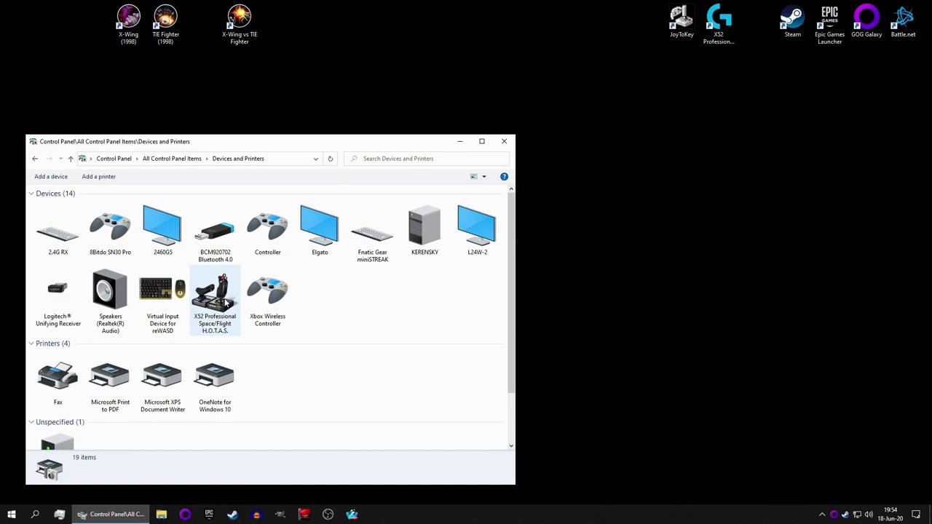
left_click(218, 305)
right_click(220, 305)
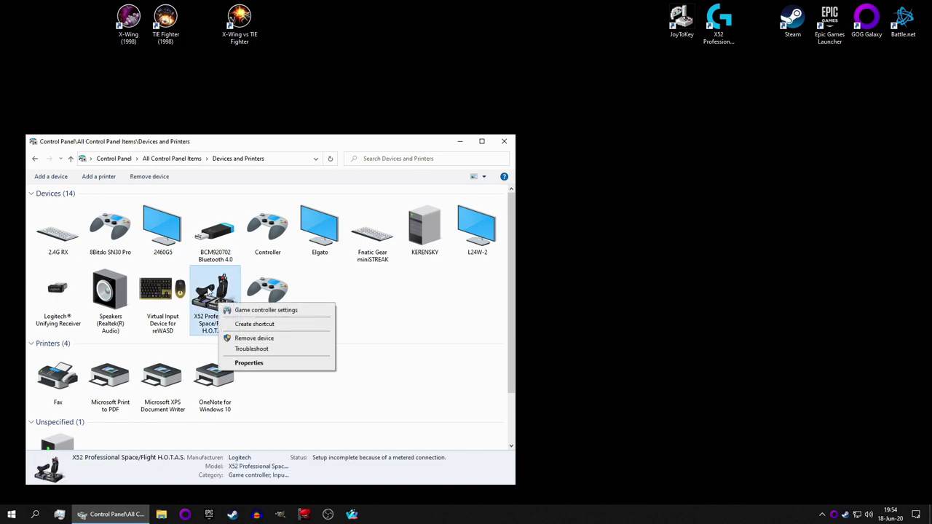
right_click(263, 290)
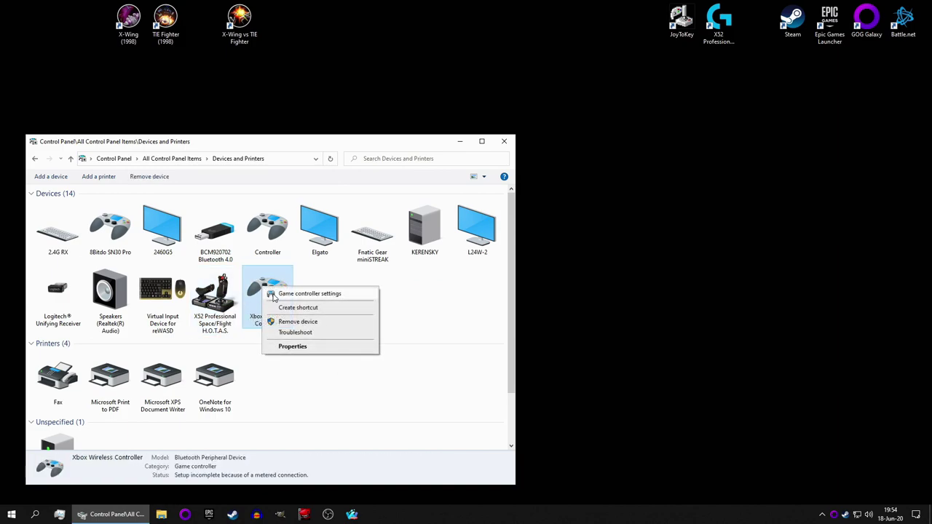
left_click(322, 296)
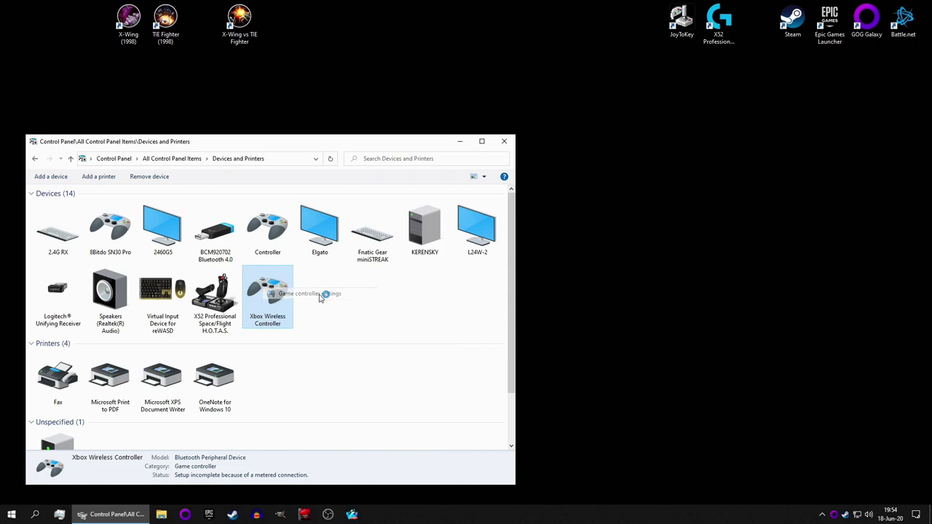
Set the preferred device for older programs to X52 Professional H.O.T.A.S. and close the controller settings and Devices and Printers.
left_click(205, 241)
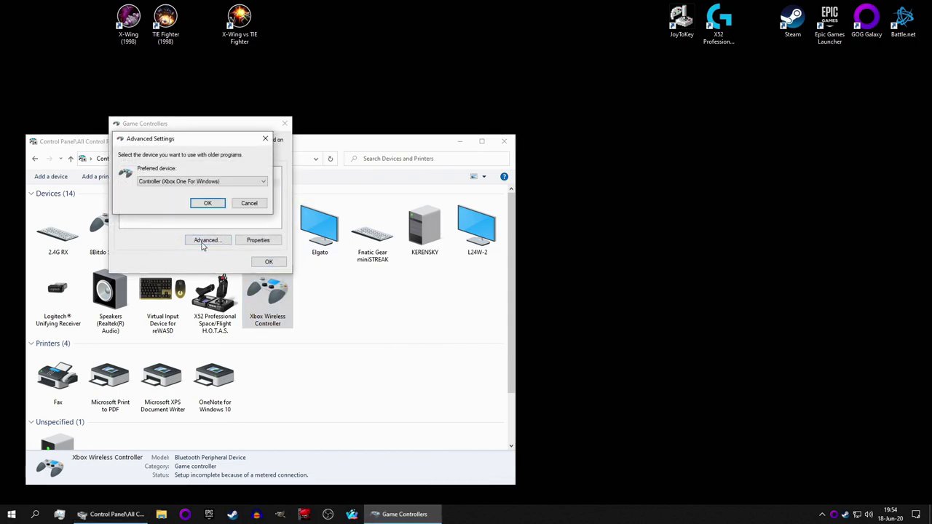
left_click(186, 182)
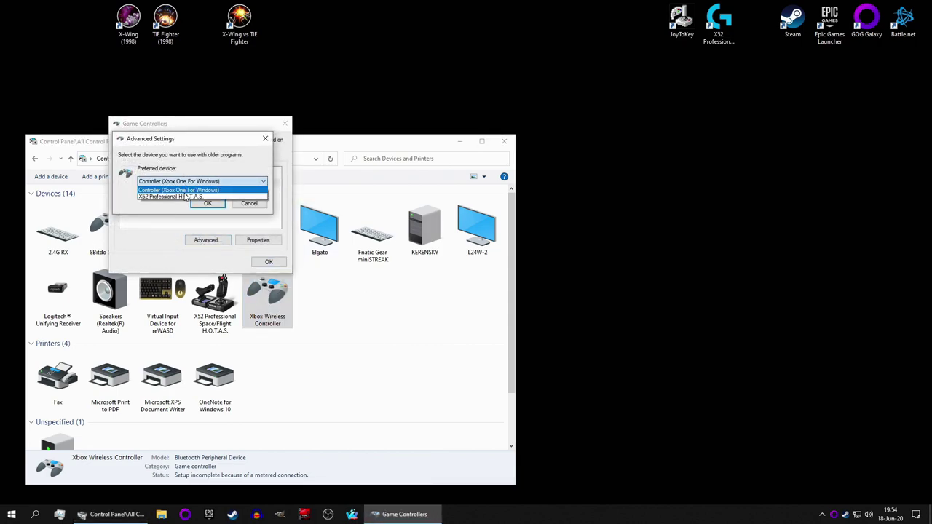
left_click(185, 197)
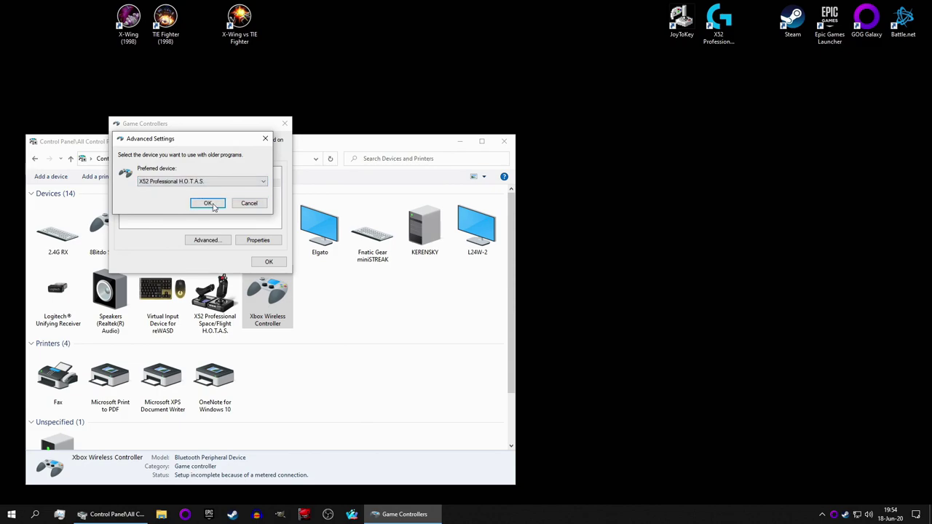
left_click(208, 203)
left_click(268, 261)
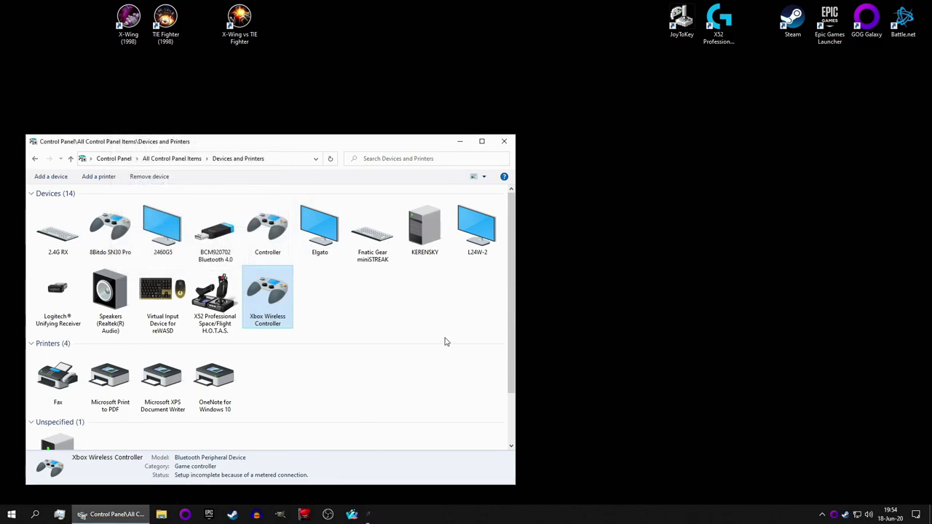
left_click(504, 141)
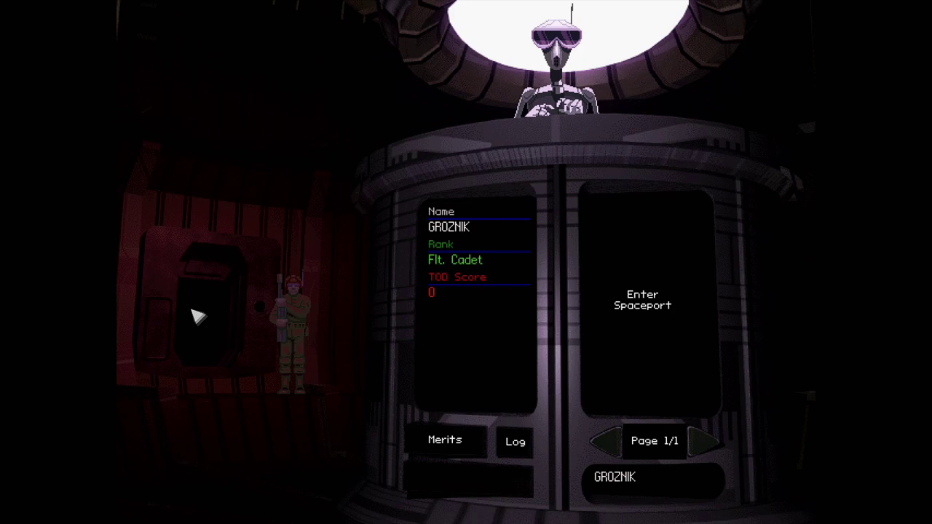
In the X-Wing game, enter the spaceport and start the Rebel Proving Ground maze for X-Wing Level One.
left_click(197, 315)
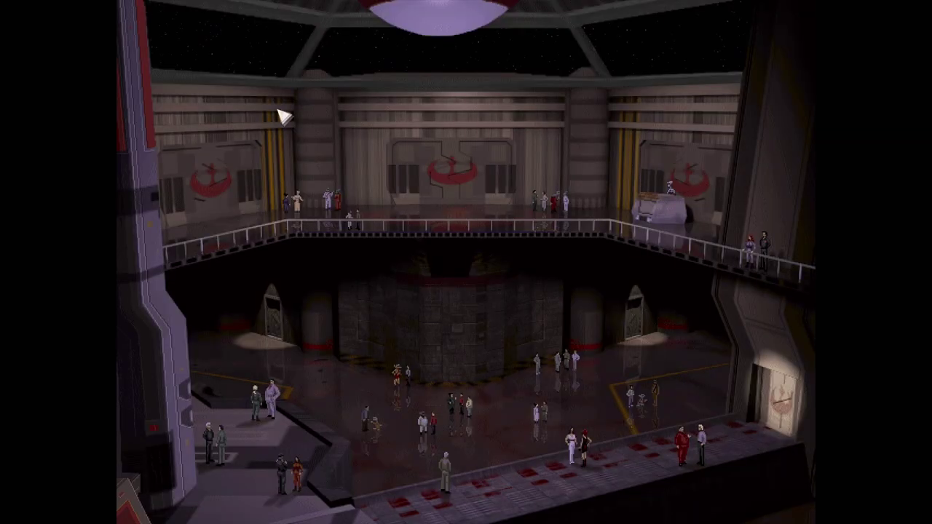
left_click(225, 189)
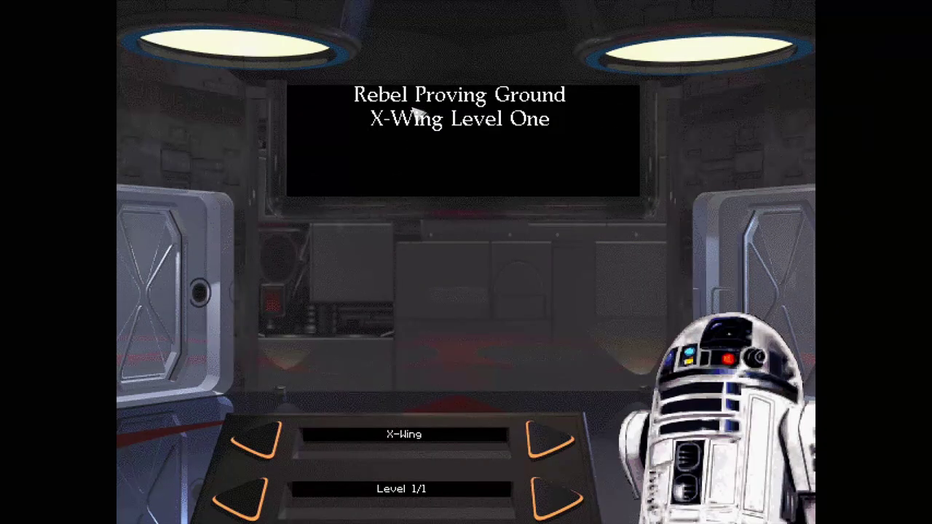
left_click(799, 297)
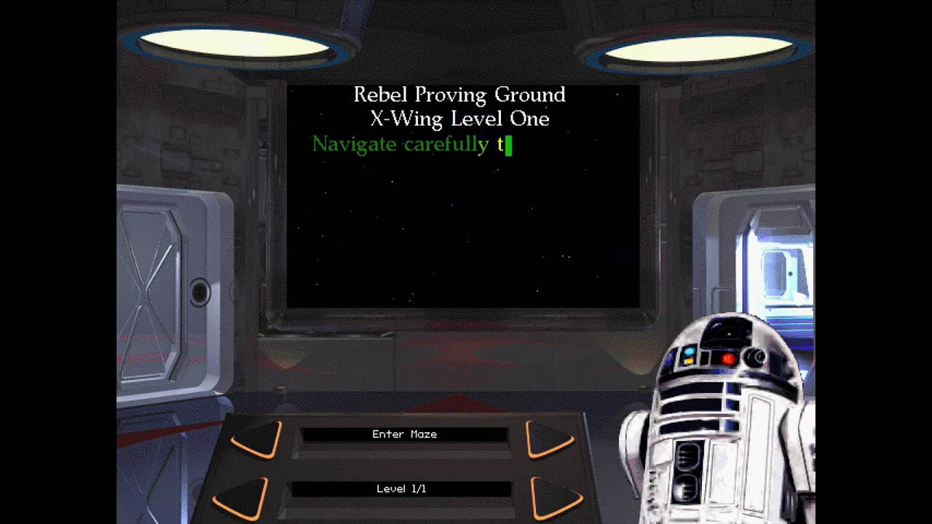
Test the X-wing's engine throttle presets in the maze, including no power and 2/3 power.
key("BackSpace")
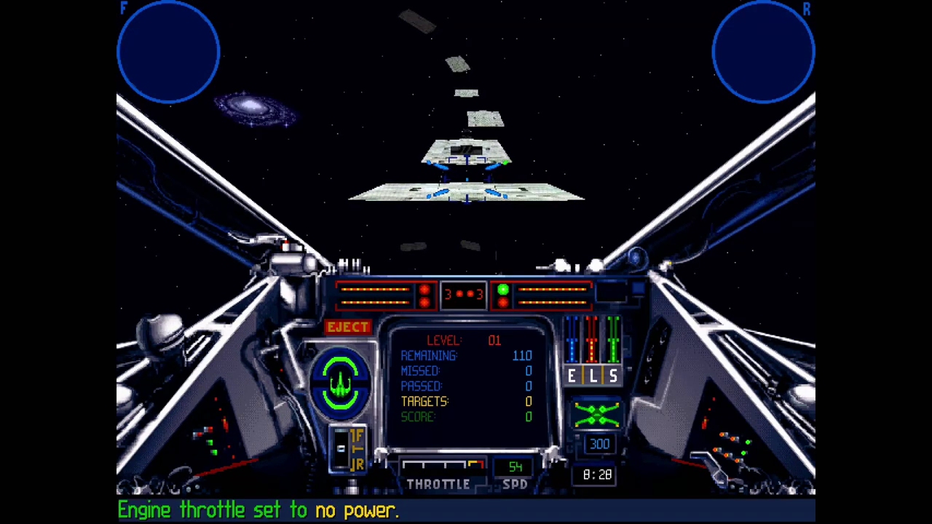
key("bracketright")
key("backslash")
key("bracketright")
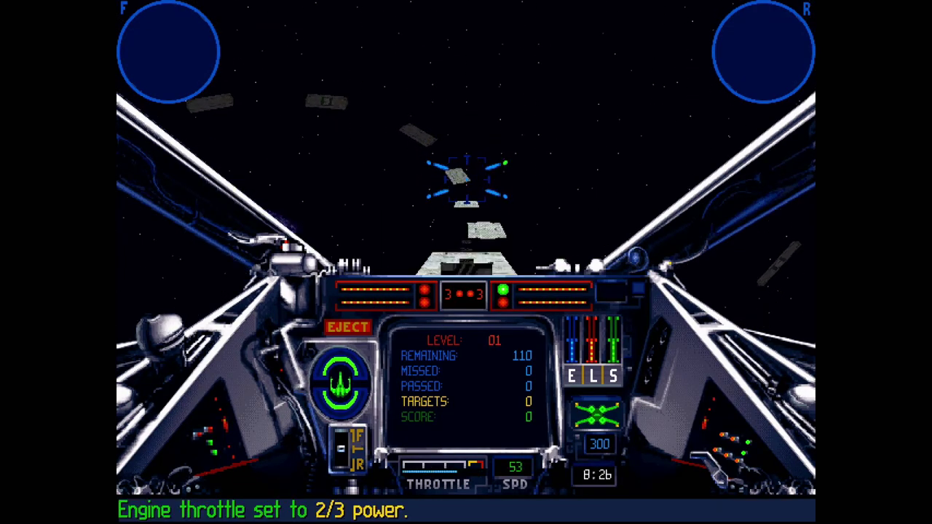
key("bracketleft")
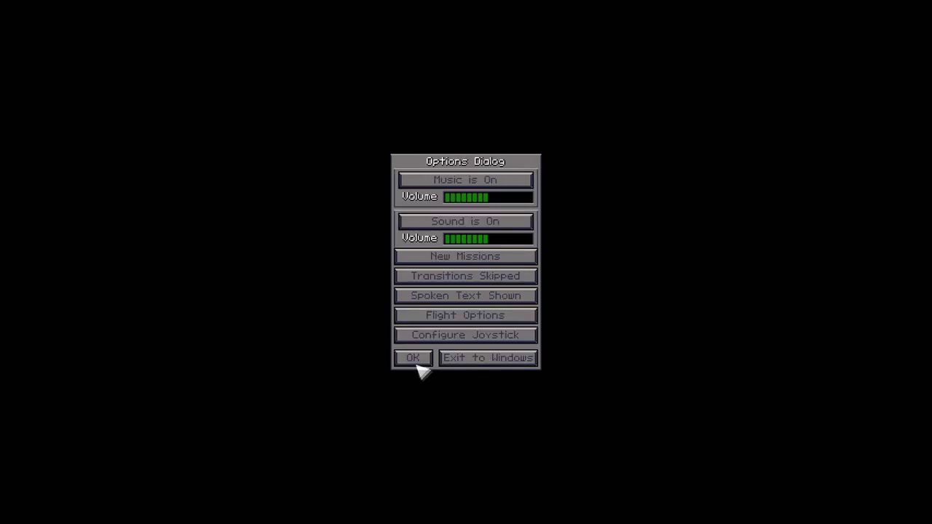
Close the options dialog, leave the Proving Ground results and exit the game to Windows.
left_click(418, 364)
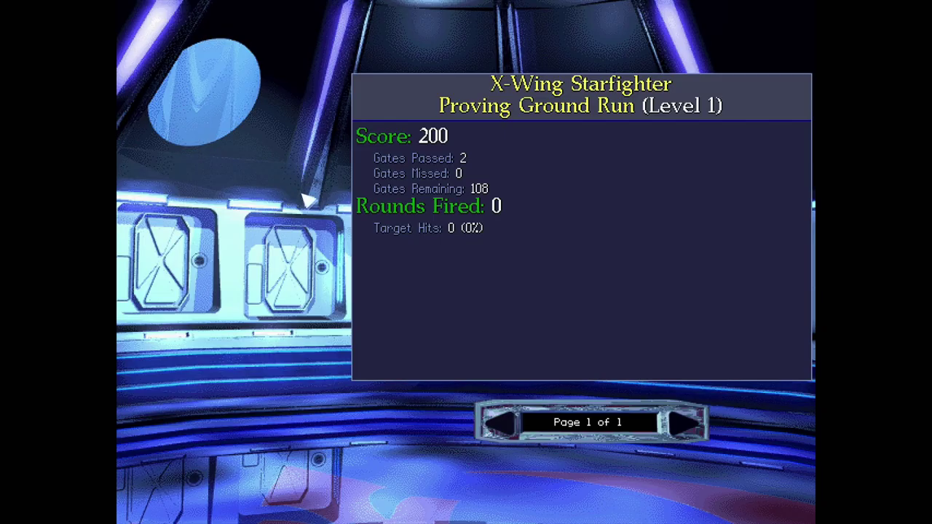
left_click(283, 472)
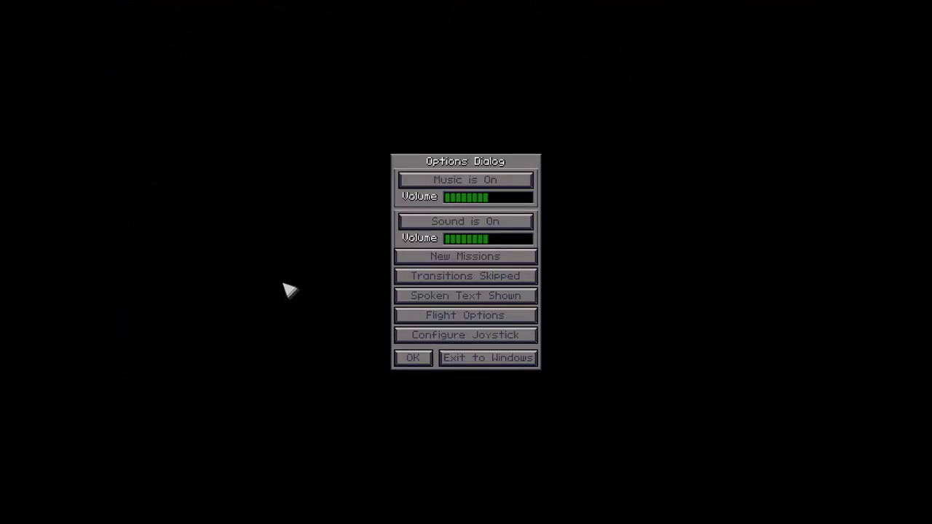
left_click(478, 358)
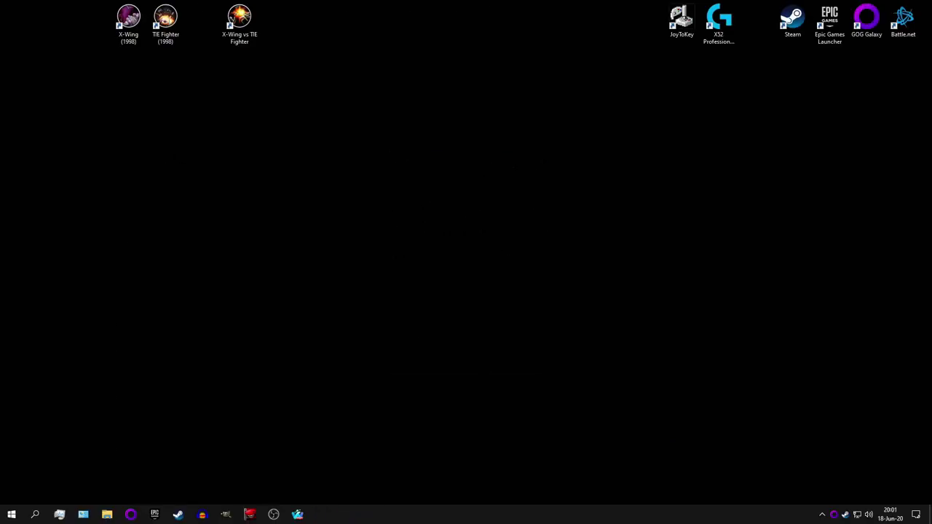
Switch to Waterfox and load the 60 FPS fix, X-Wing series guide and X-Wing_TieMusicFix.zip pages.
left_click(297, 514)
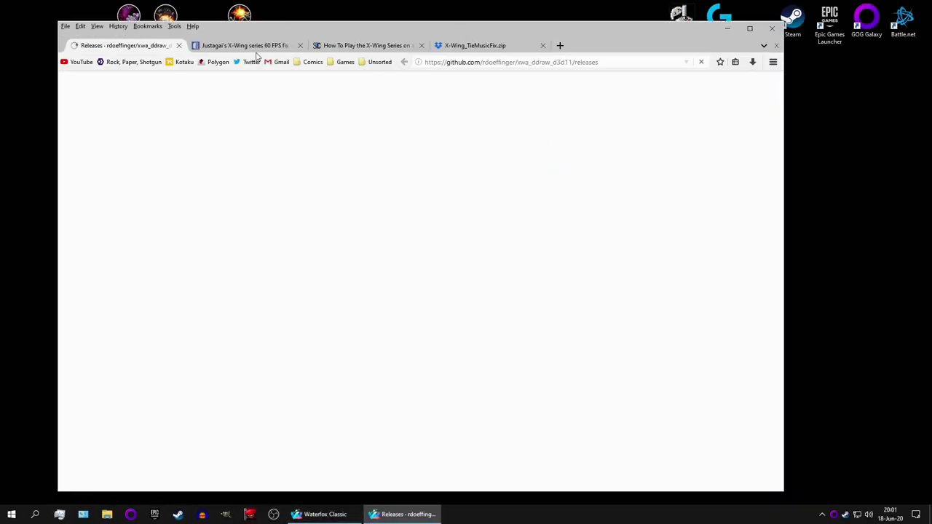
left_click(254, 46)
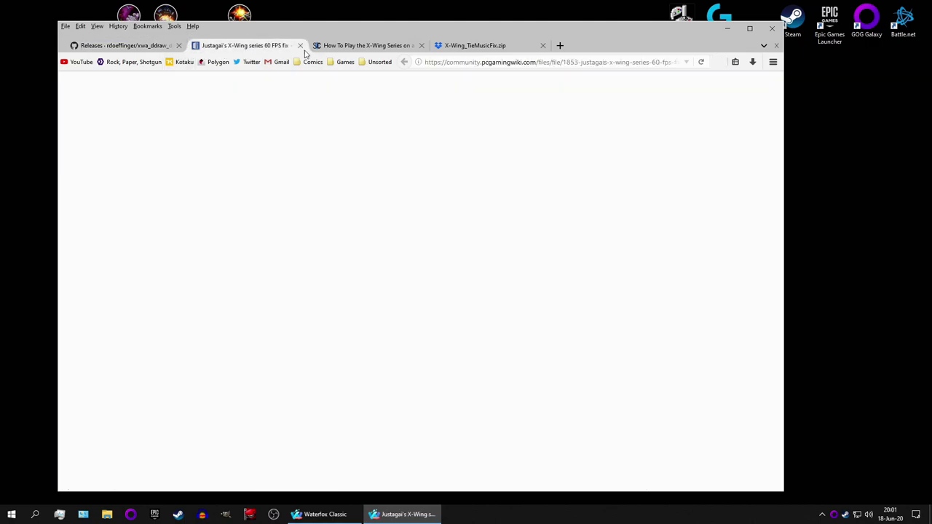
left_click(398, 46)
left_click(481, 45)
Download xwing_ddraw_d3d11_1.5.12.zip from the v1.5.12 release on the xwa_ddraw_d3d11 GitHub page and save the file.
left_click(144, 46)
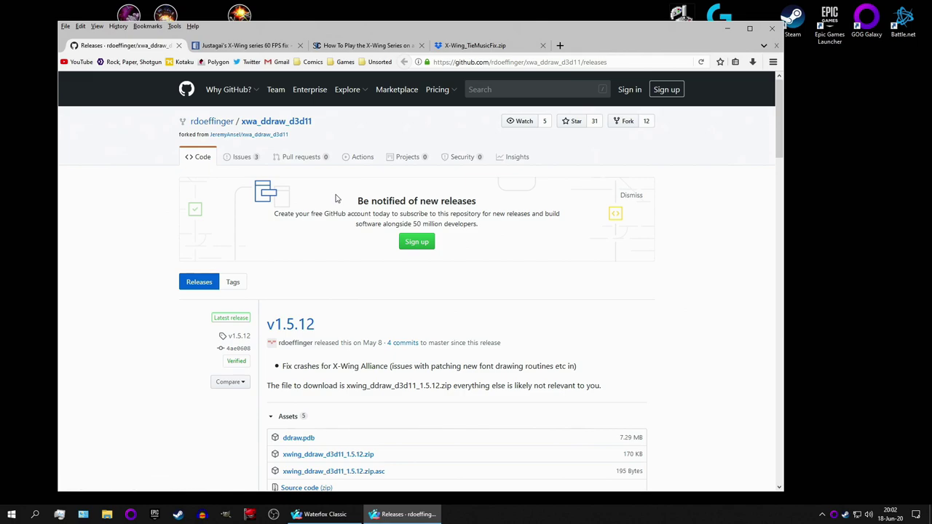
left_click(366, 457)
left_click(403, 306)
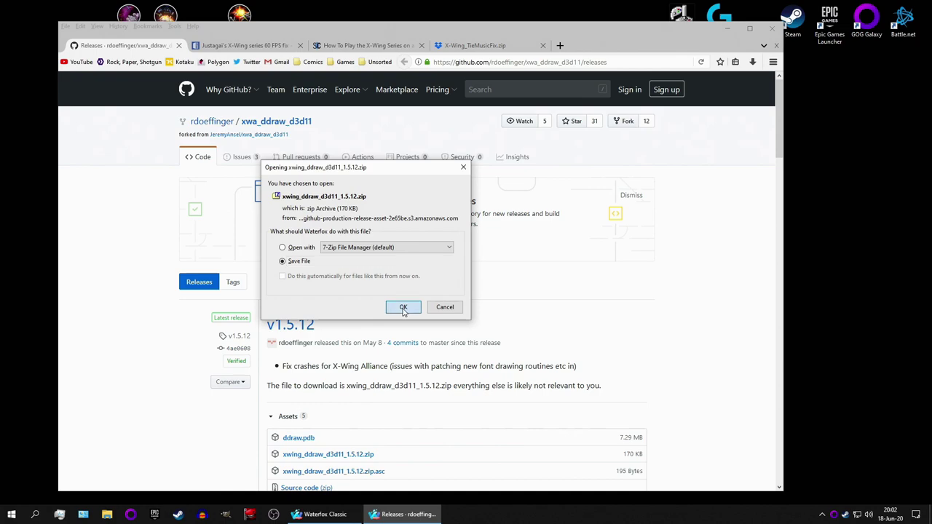
Download xw_series_60FPS.zip from the PCGamingWiki 60 FPS fix page, save it and bring up the Saving Content guide.
left_click(245, 46)
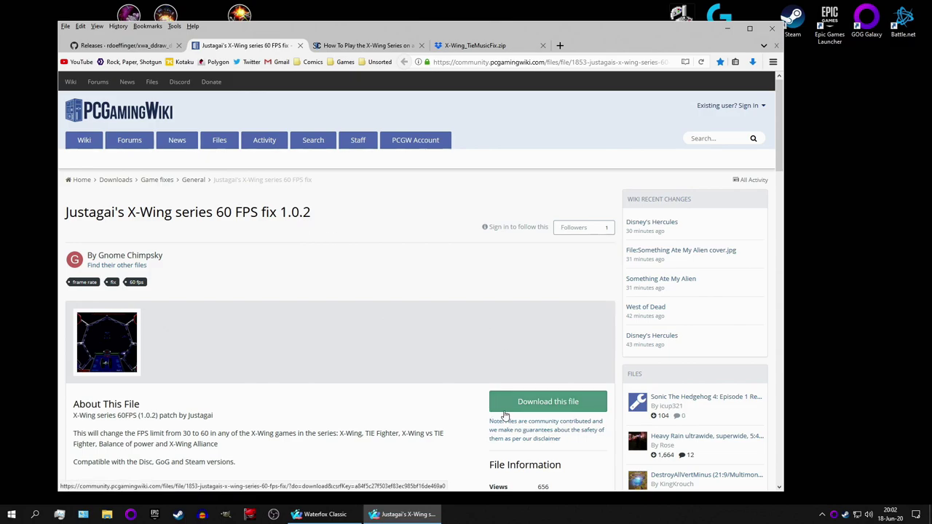
left_click(523, 412)
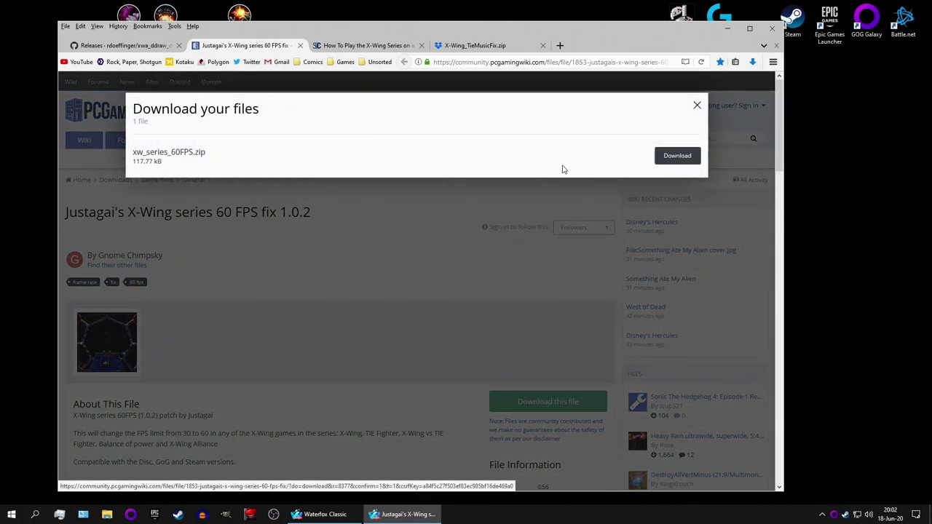
left_click(668, 157)
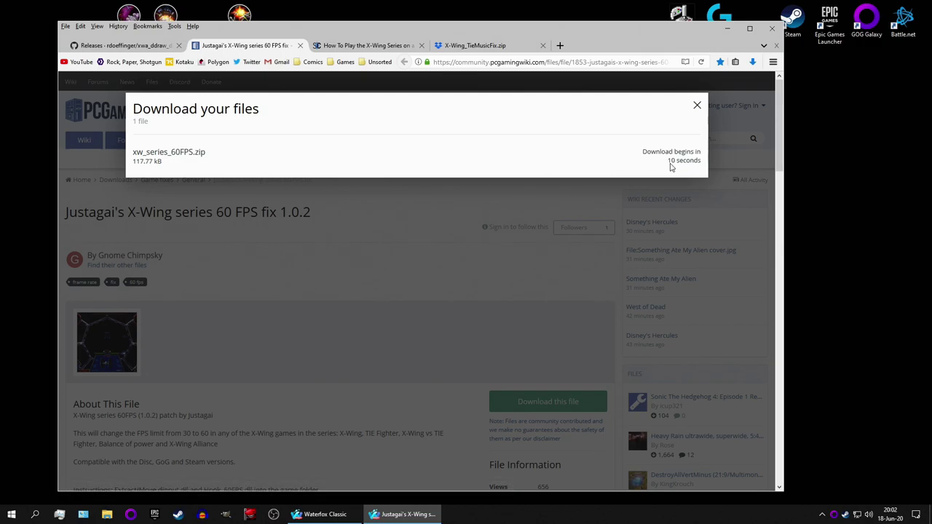
left_click(343, 46)
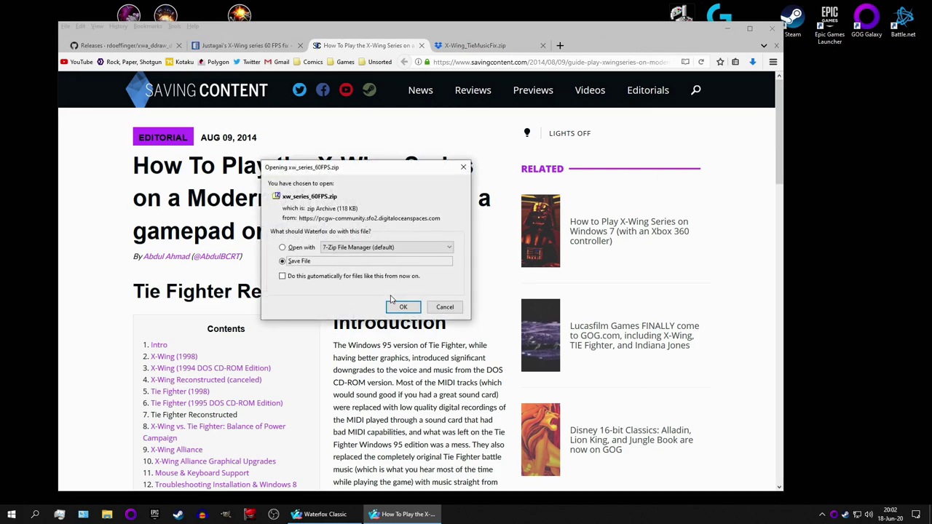
left_click(404, 309)
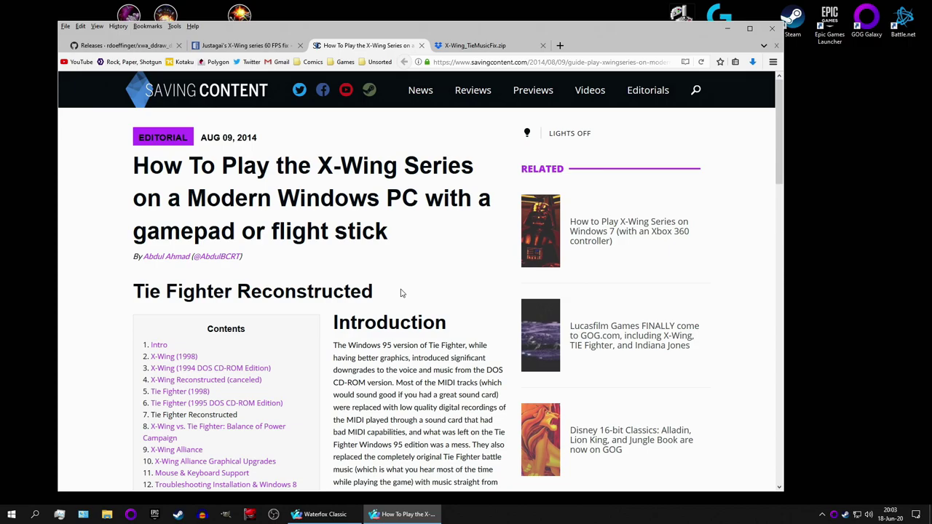
Save TieFighterReconstructedGOGEdition.zip from the guide's GOG.com Edition section and highlight the "Windows CD version Instructions" heading text.
scroll(437, 294, "down", 6)
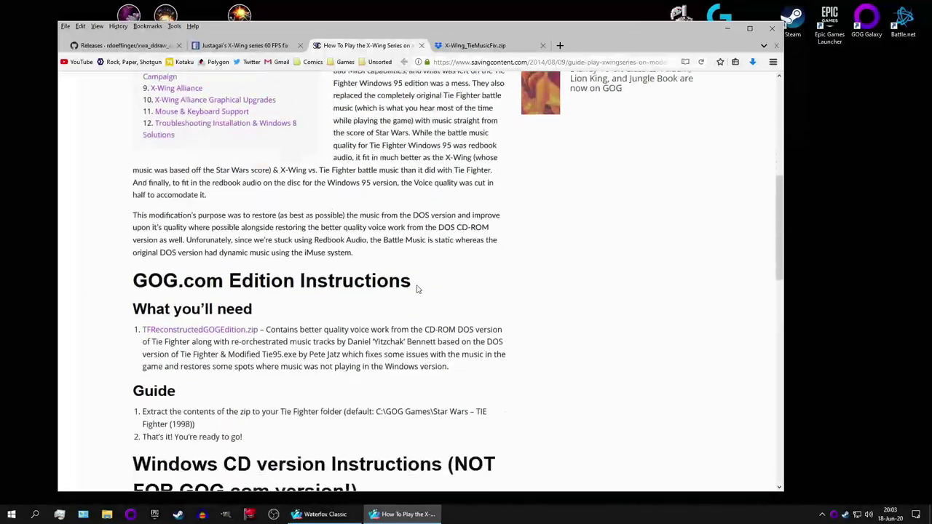
left_click(217, 250)
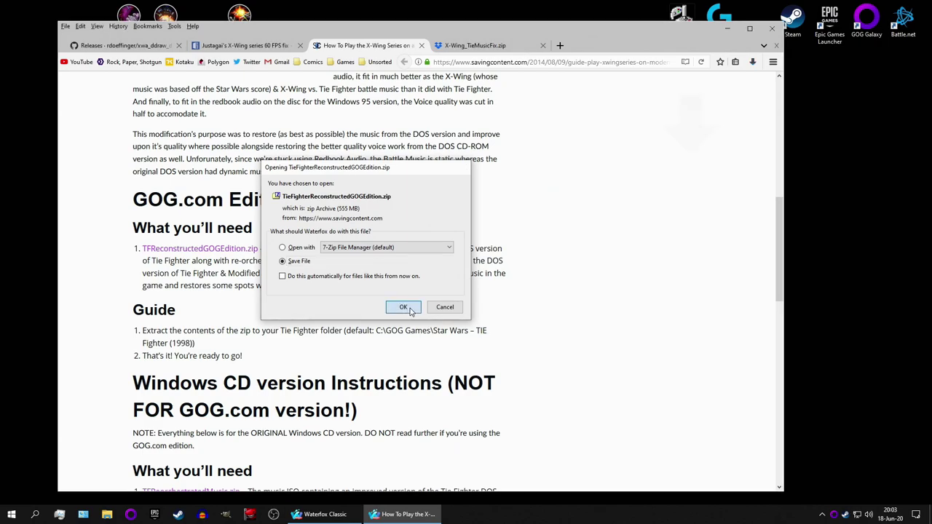
left_click(410, 309)
scroll(207, 236, "down", 3)
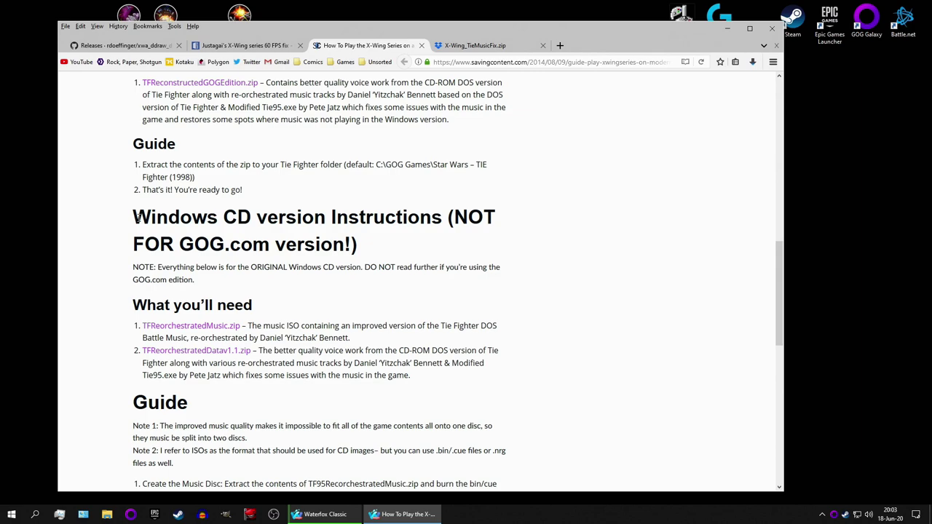
left_click_drag(137, 217, 438, 228)
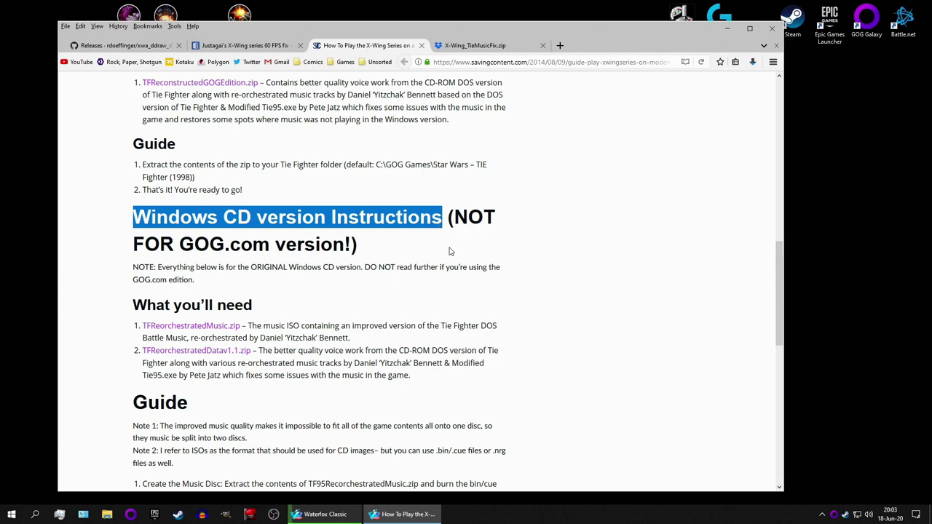
Download X-Wing_TieMusicFix.zip directly from its Dropbox page and save the file.
left_click(486, 46)
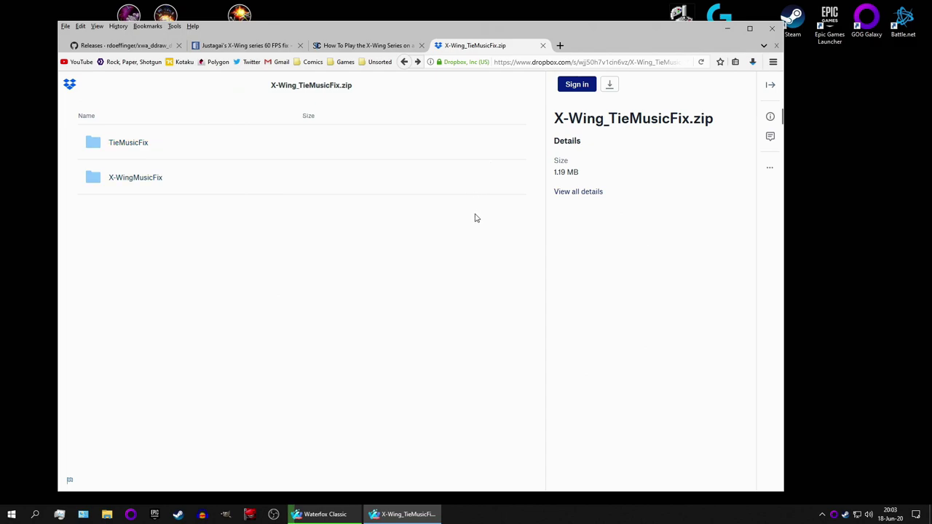
left_click(610, 85)
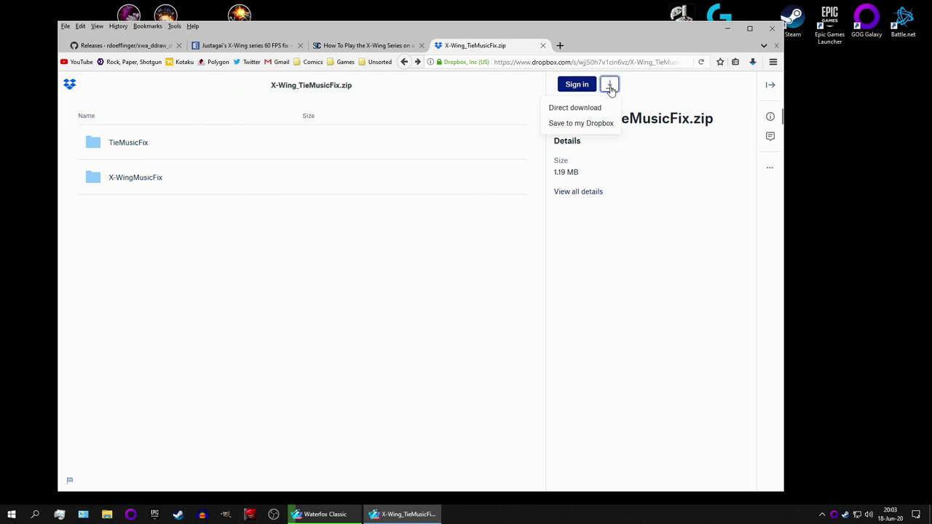
left_click(574, 108)
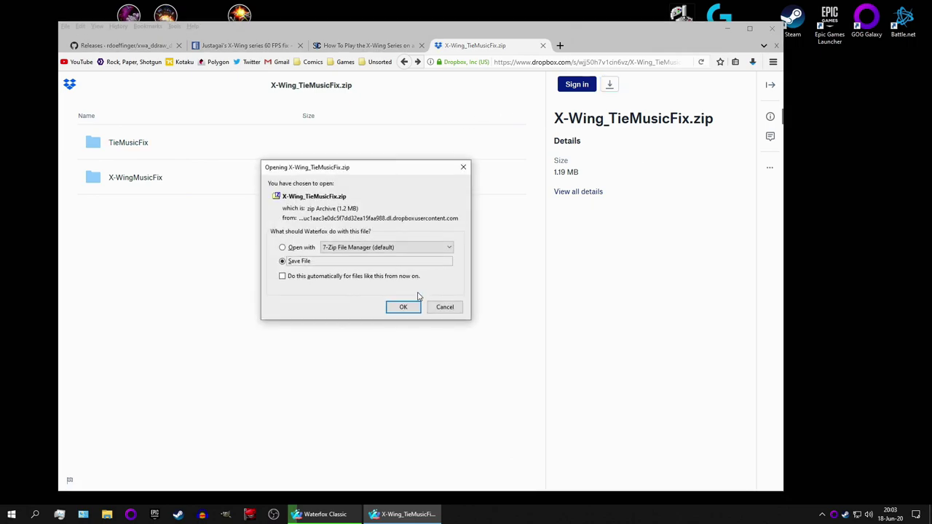
left_click(403, 306)
Review the GitHub release, Saving Content guide and Dropbox pages, and check the progress of the browser downloads.
left_click(380, 46)
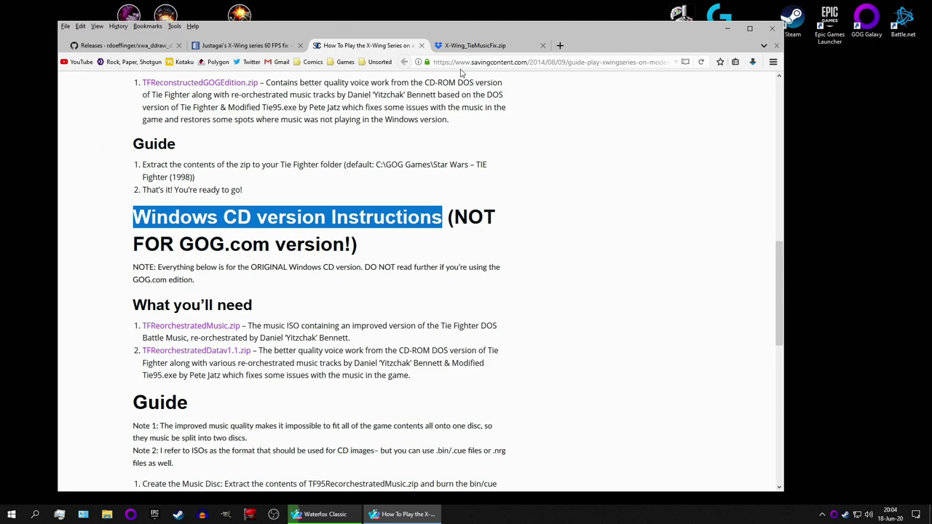
left_click(474, 45)
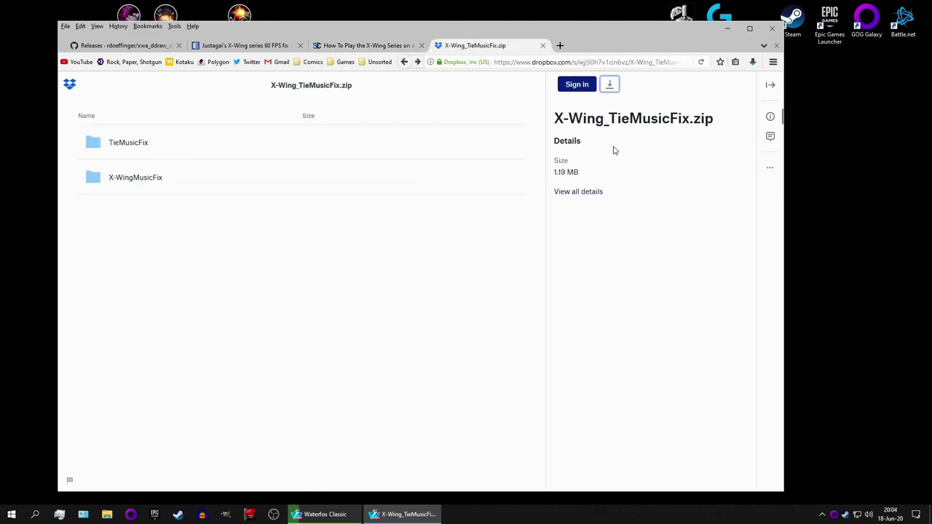
left_click(127, 47)
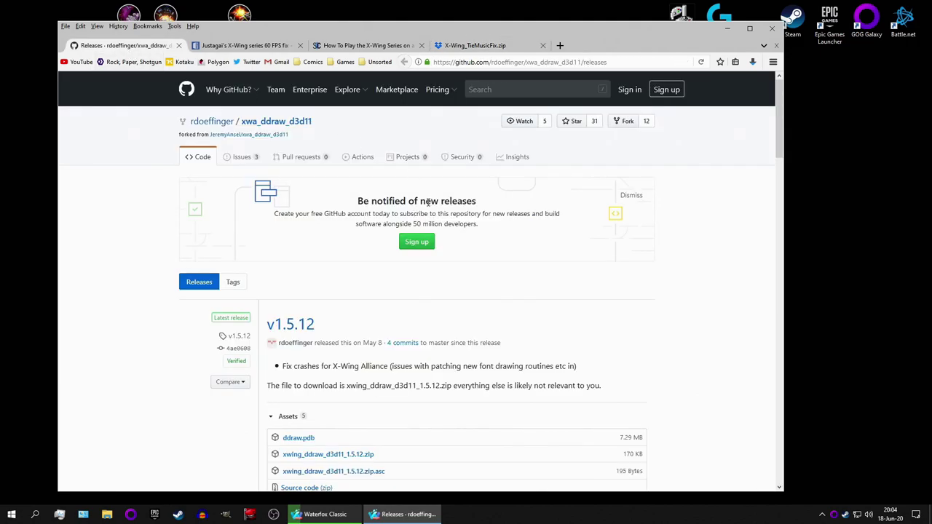
left_click(364, 47)
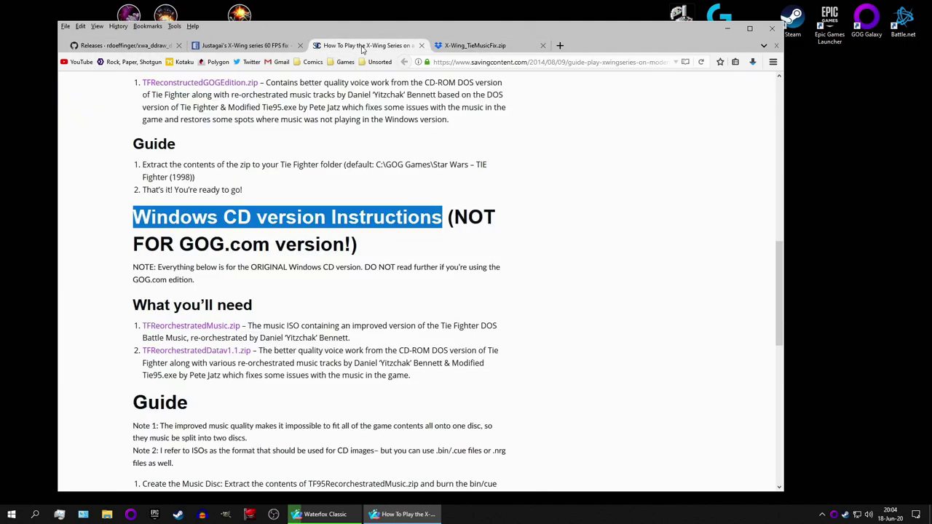
left_click(519, 45)
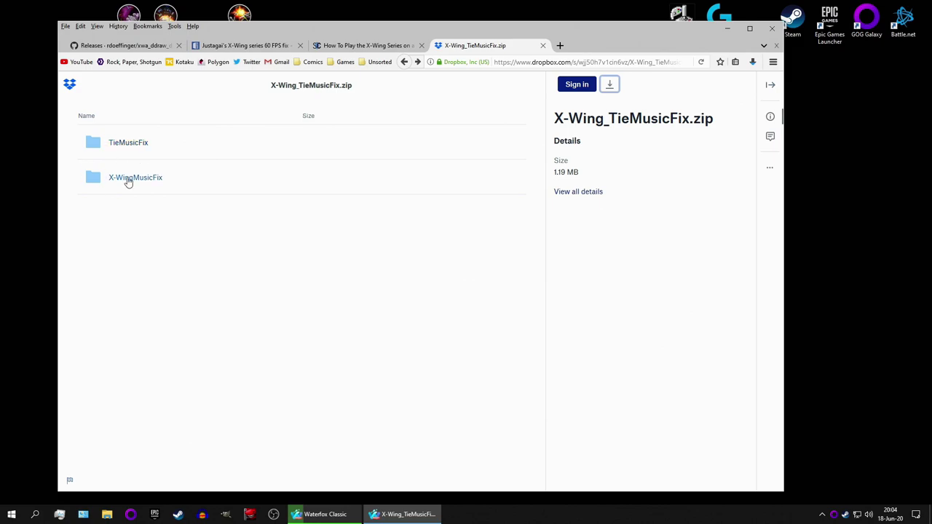
left_click(346, 45)
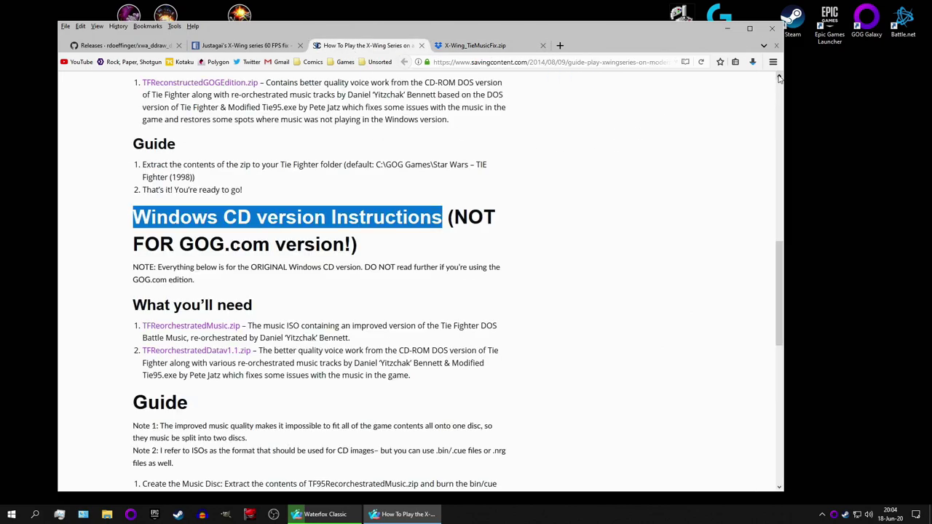
left_click(753, 62)
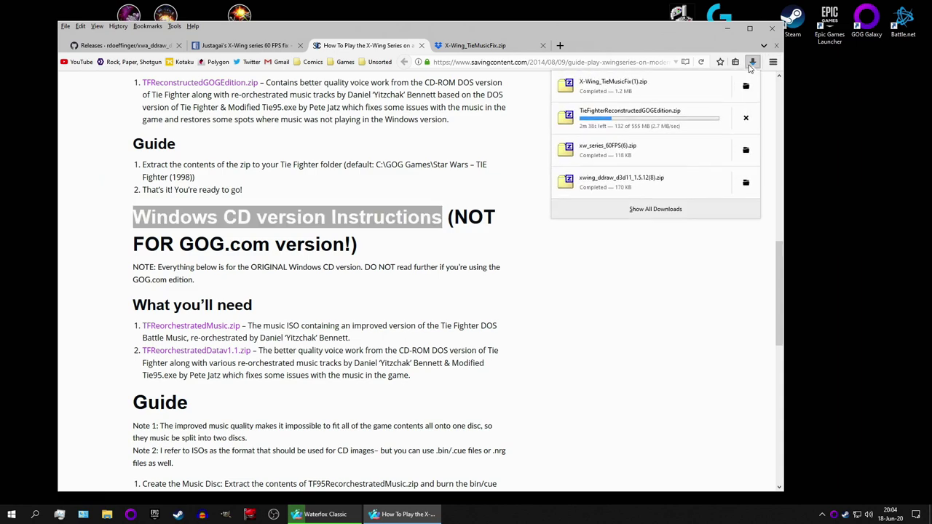
Quit Waterfox and highlight the four downloaded zip archives on the desktop.
left_click(773, 62)
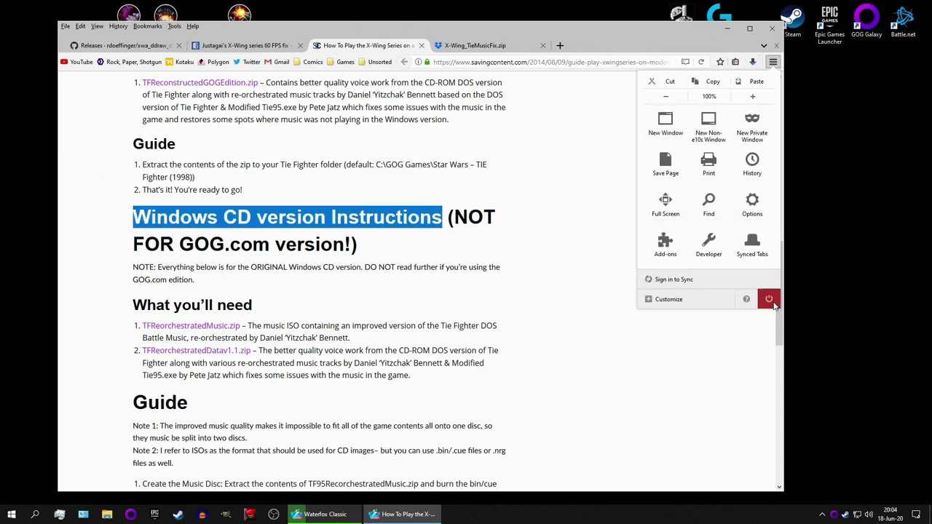
left_click(769, 302)
left_click(416, 275)
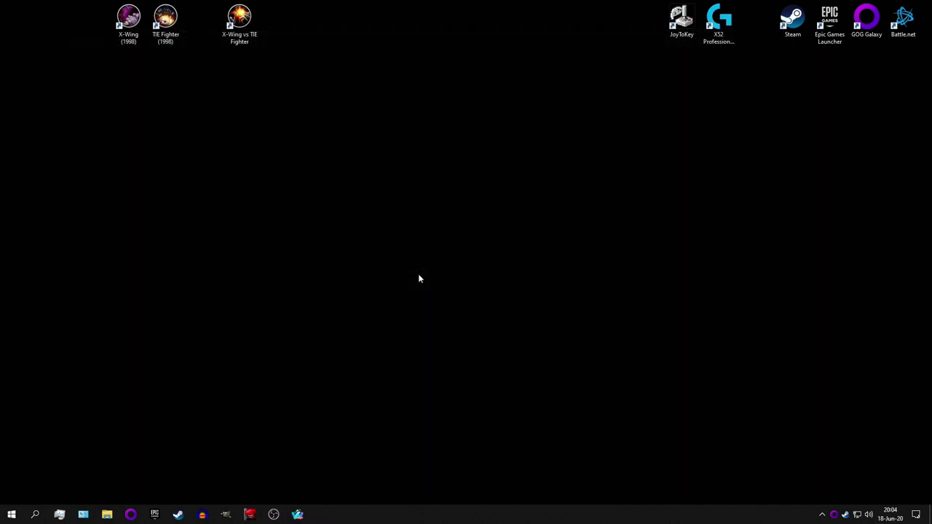
left_click_drag(568, 138, 858, 142)
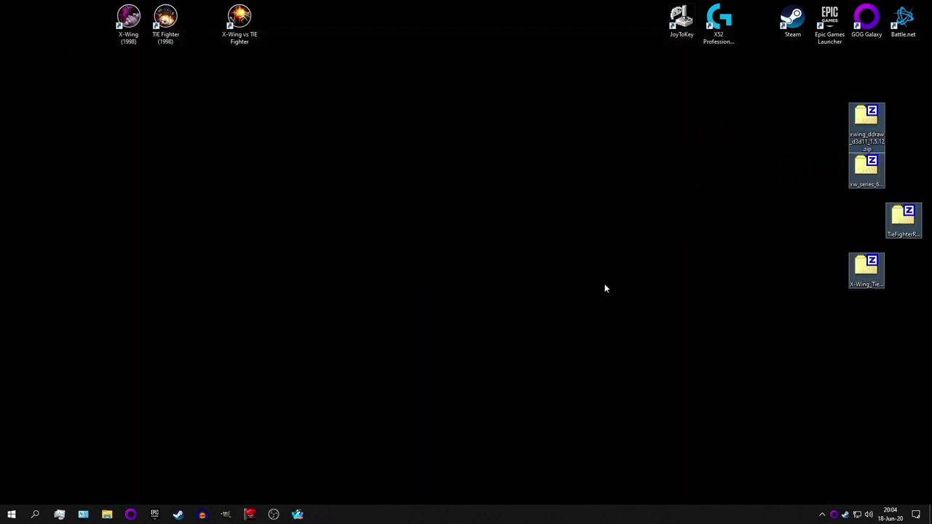
left_click(604, 289)
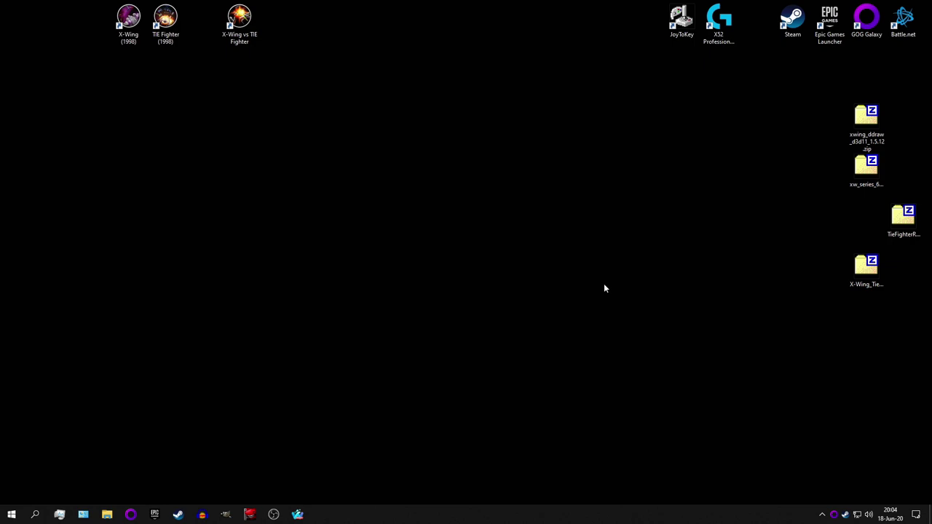
Extract all files from xwing_ddraw_d3d11_1.5.12.zip into the Star Wars - TIE Fighter (1998) folder, replacing the existing files.
left_click(107, 515)
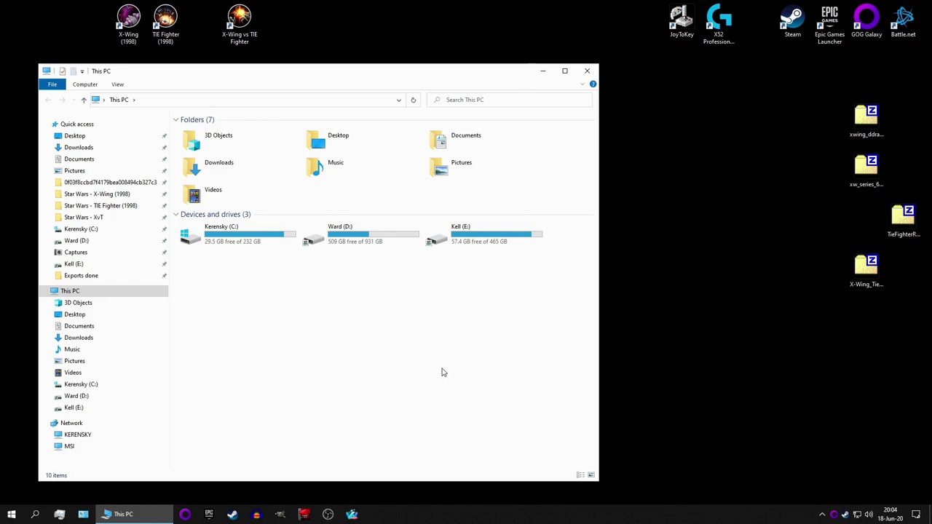
left_click(131, 207)
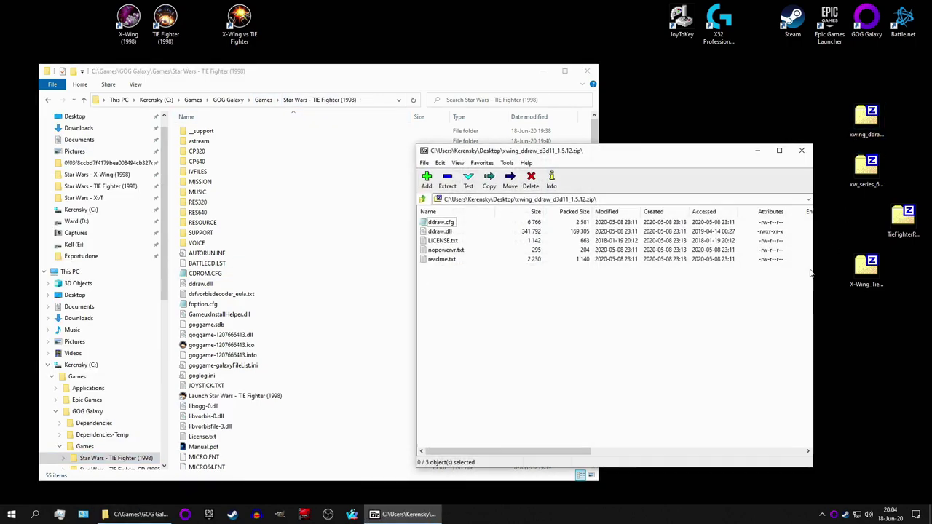
left_click_drag(477, 276, 306, 348)
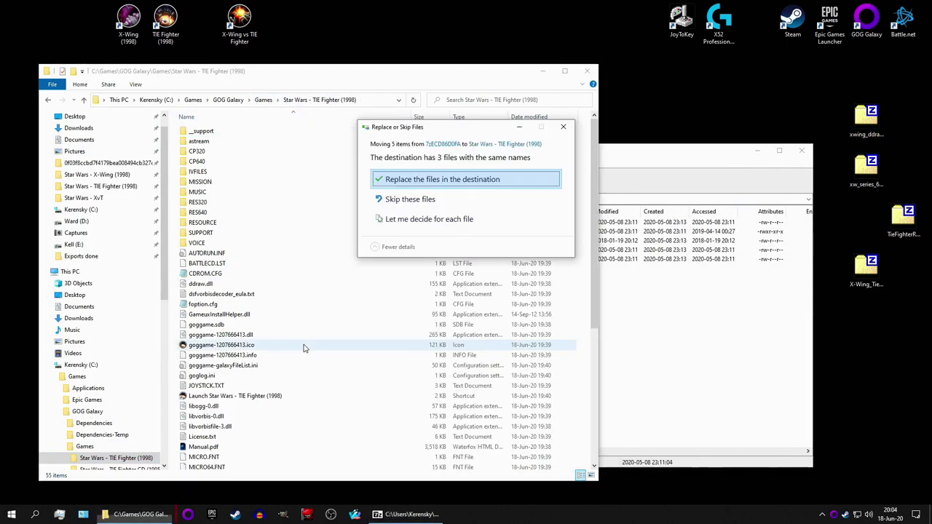
left_click(454, 182)
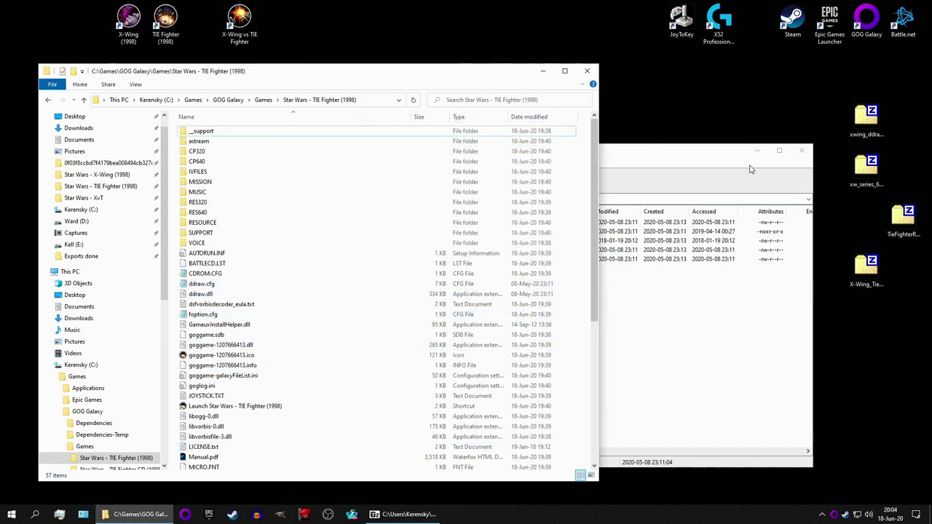
Extract dinput.dll, Hook_60FPS.dll and hook_60FPS_Readme.txt from xw_series_60FPS.zip into the TIE Fighter (1998) folder.
double_click(867, 172)
left_click_drag(521, 324, 444, 226)
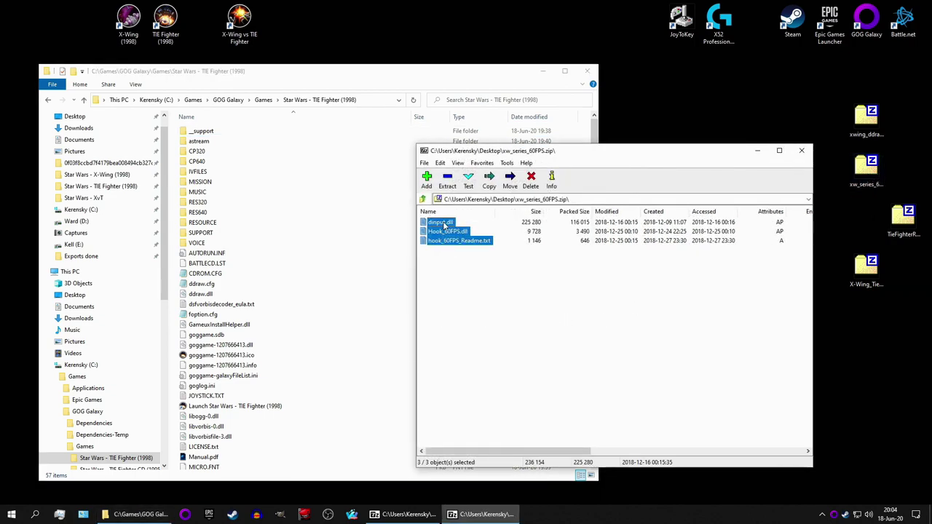
left_click_drag(337, 318, 558, 289)
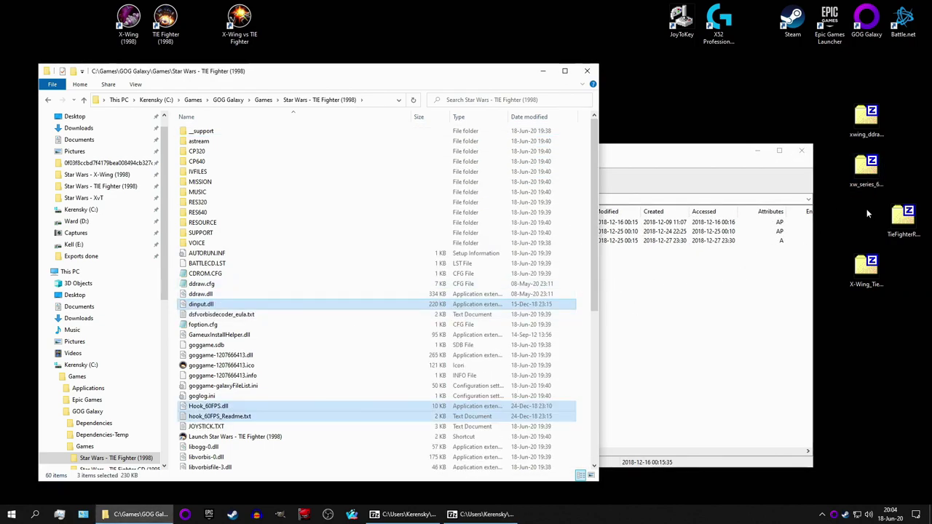
Extract MUSIC, VOICE and TIE95.EXE from TieFighterReconstructedGOGEdition.zip into the TIE Fighter (1998) folder, replacing the existing files.
double_click(903, 215)
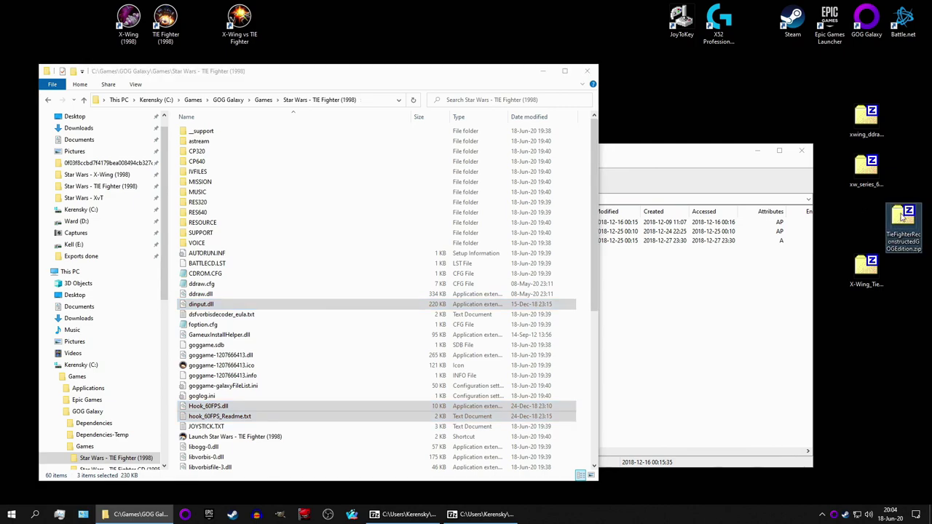
left_click_drag(448, 252, 442, 224)
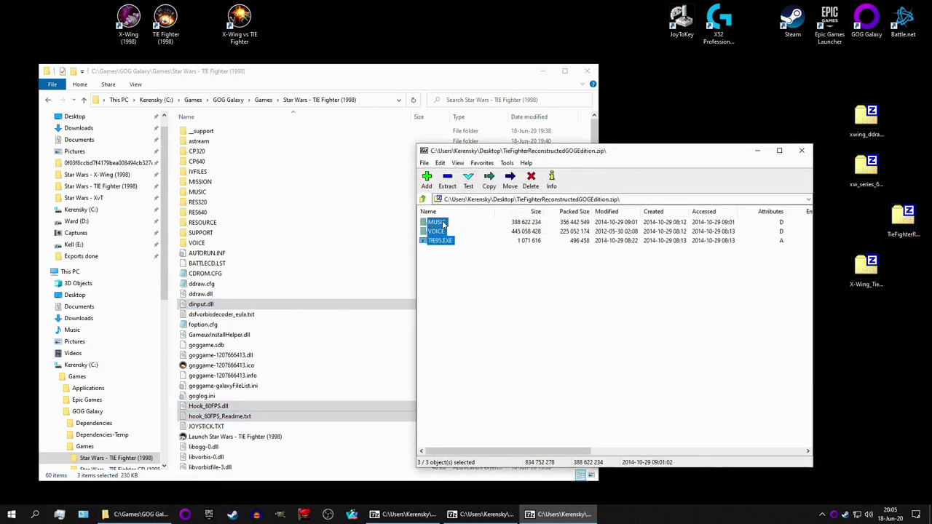
left_click_drag(325, 305, 309, 310)
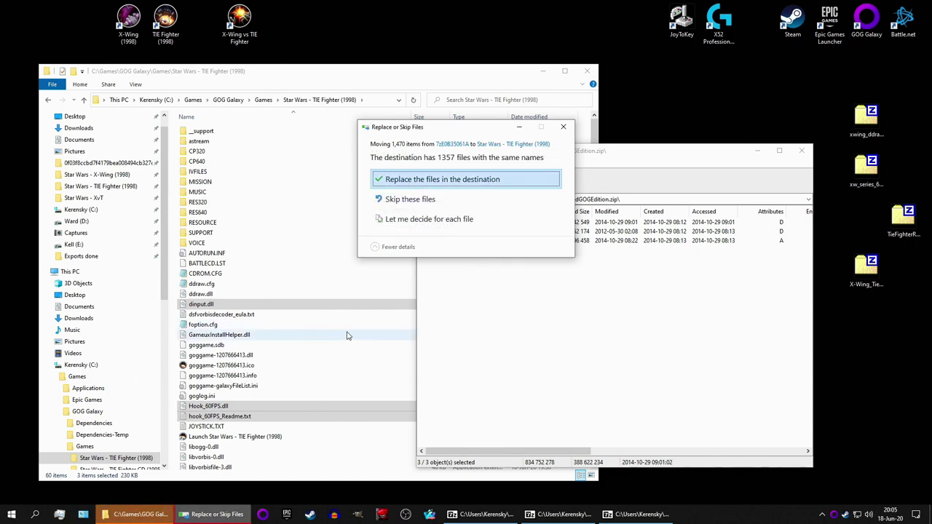
left_click(477, 180)
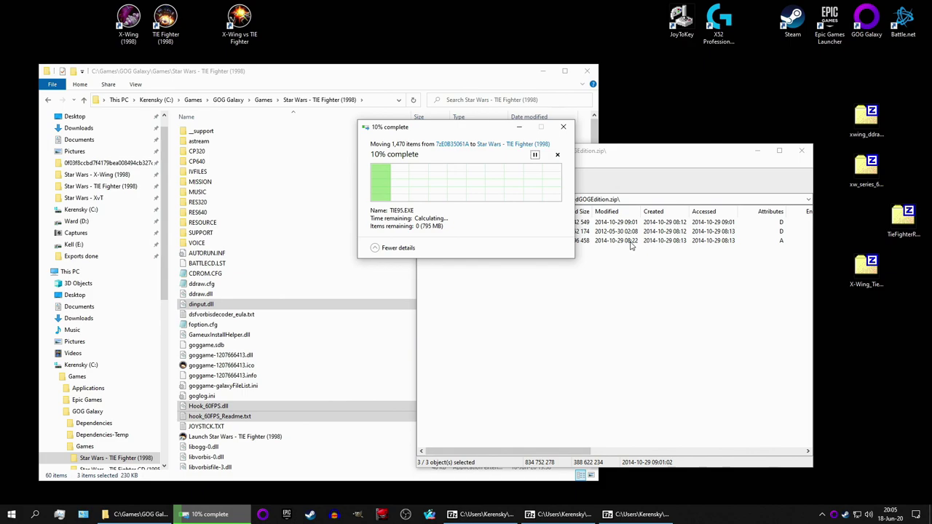
Extract the TieMusicFix folder's files from X-Wing_TieMusicFix.zip into the TIE Fighter (1998) folder, replacing the existing files.
double_click(879, 271)
double_click(446, 222)
left_click_drag(461, 289, 313, 309)
left_click(459, 180)
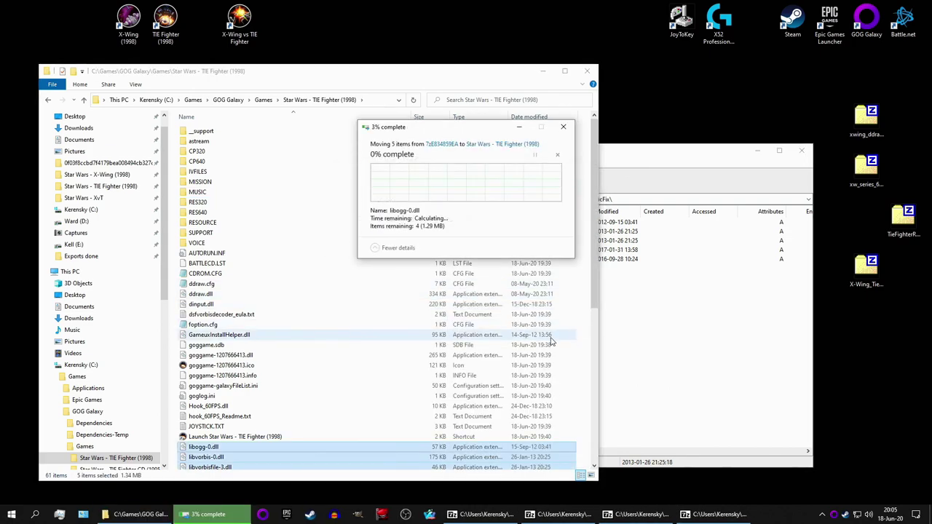
Highlight TIE95.EXE in the TieMusicFix archive folder, and close the open 7-Zip archive windows.
left_click(634, 168)
left_click(437, 250)
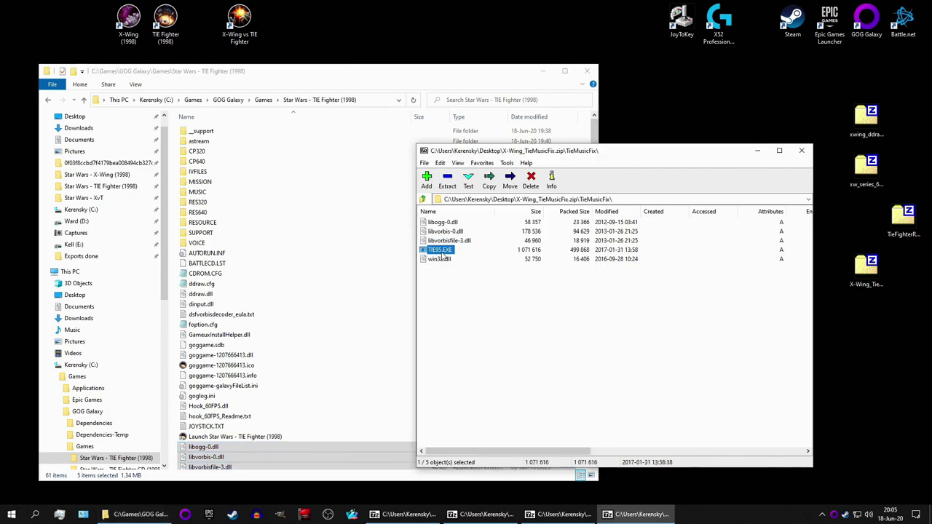
left_click(801, 151)
left_click(801, 151)
left_click(801, 150)
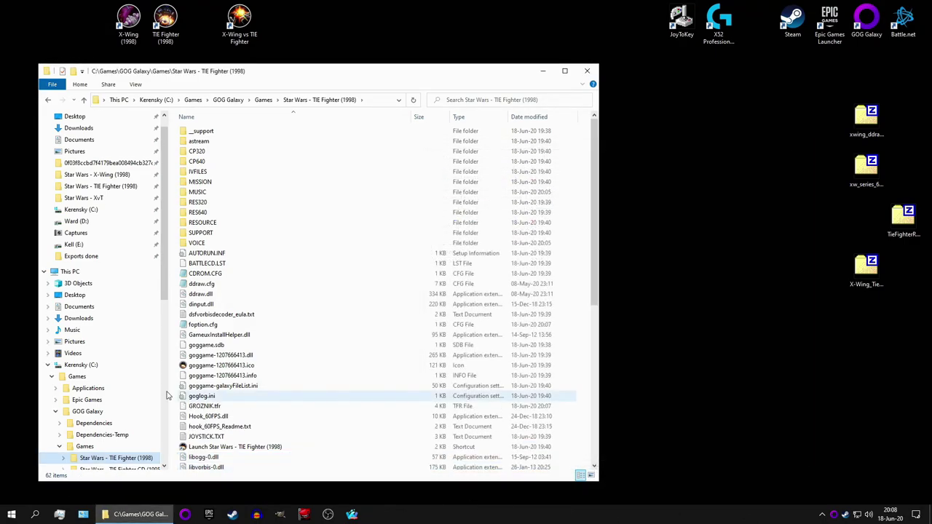
Extract all files from xwing_ddraw_d3d11_1.5.12.zip into the Star Wars - X-Wing (1998) folder, replacing the existing files.
scroll(125, 344, "down", 4)
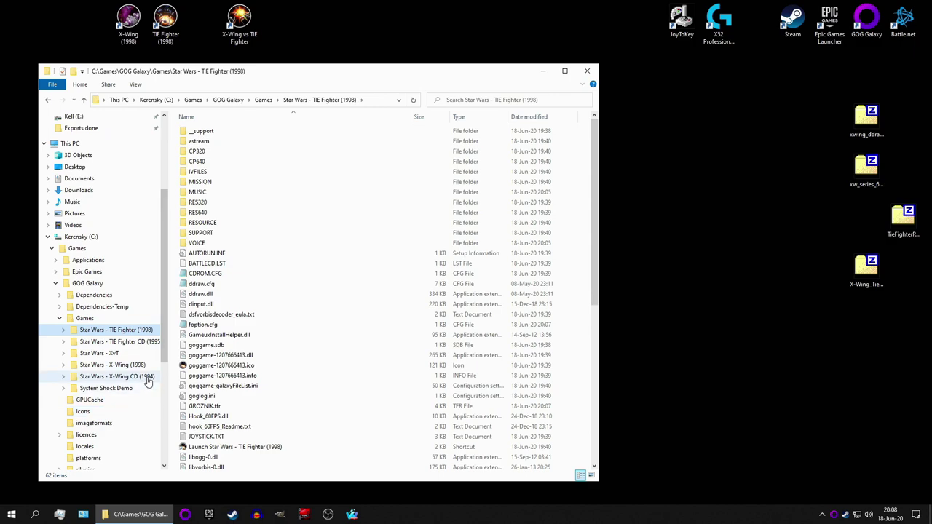
left_click(145, 365)
double_click(865, 120)
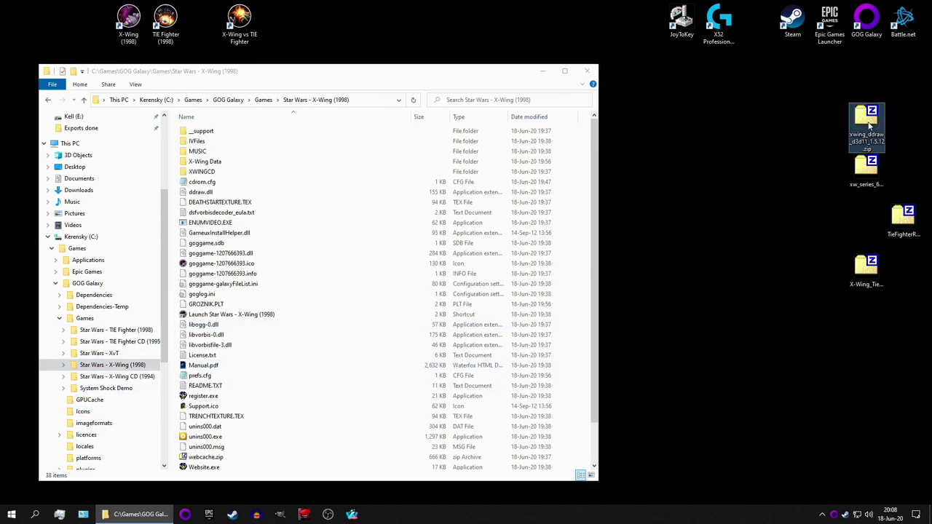
left_click_drag(457, 237, 331, 277)
left_click(434, 181)
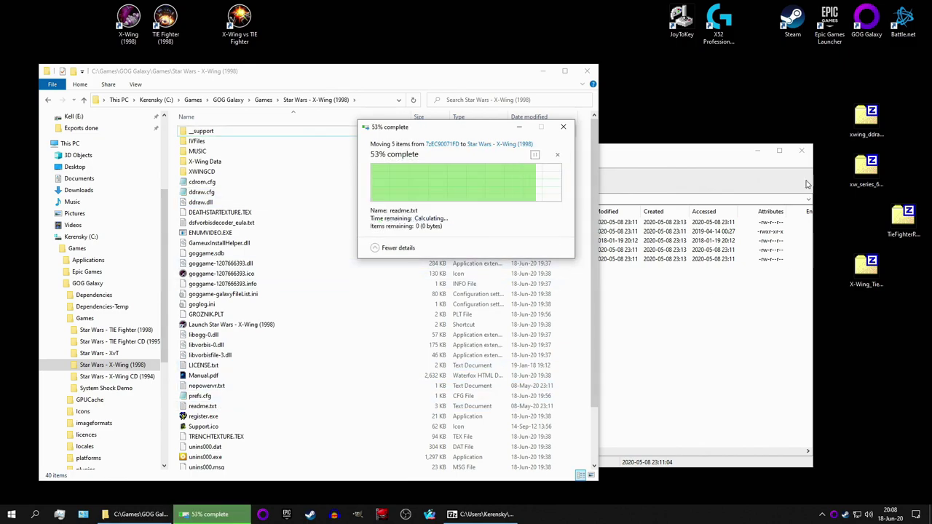
Extract the three files from xw_series_60FPS.zip into the X-Wing (1998) folder and point out the TieFighterReconstructedGOGEdition.zip archive.
double_click(865, 166)
left_click_drag(443, 298, 353, 268)
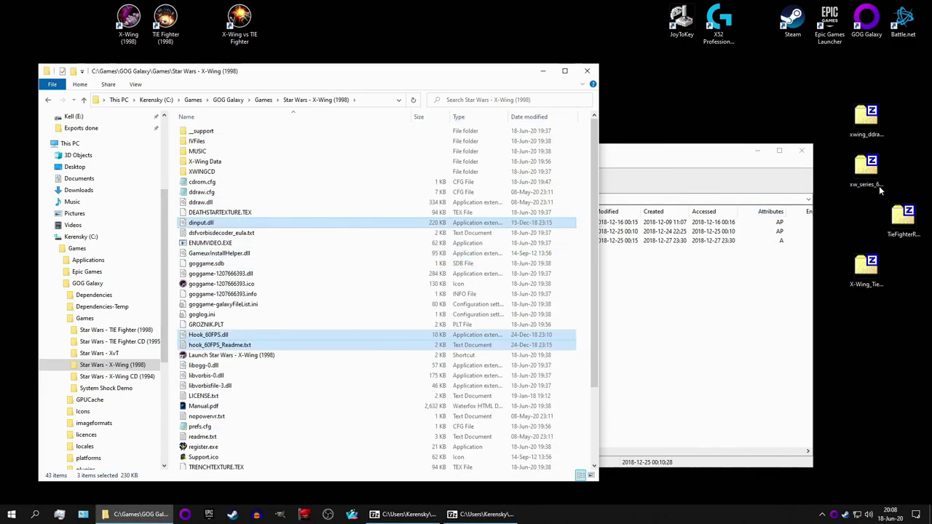
left_click(901, 230)
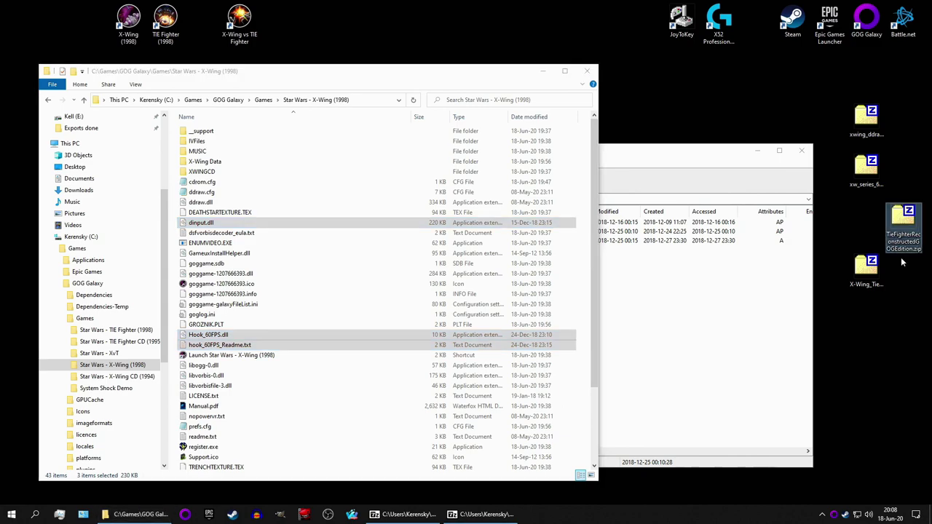
Extract the X-WingMusicFix folder's files from X-Wing_TieMusicFix.zip into the X-Wing (1998) folder, replacing the existing files.
left_click(864, 274)
double_click(864, 274)
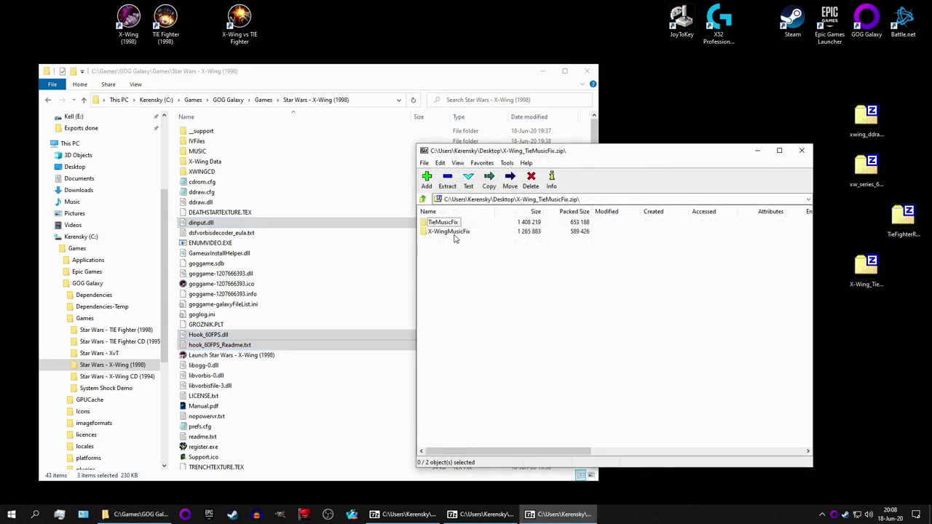
double_click(453, 233)
left_click_drag(464, 295, 385, 287)
left_click(432, 180)
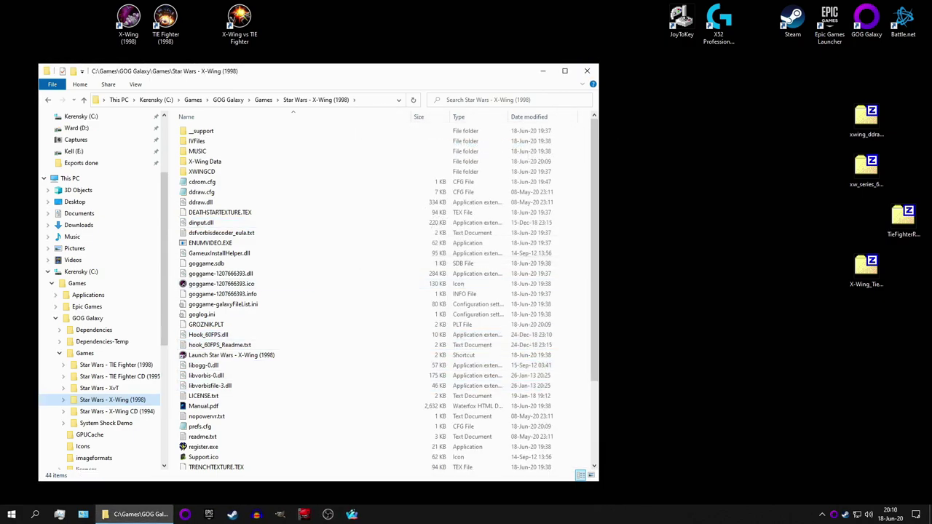
Extract all files from xwing_ddraw_d3d11_1.5.12.zip into the Star Wars - XvT folder, replacing the existing readme.txt.
left_click(99, 388)
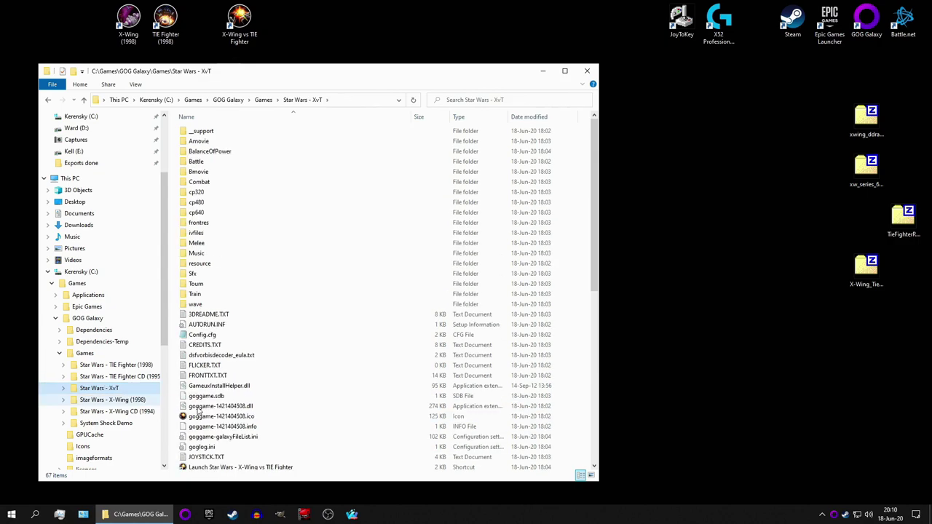
double_click(854, 137)
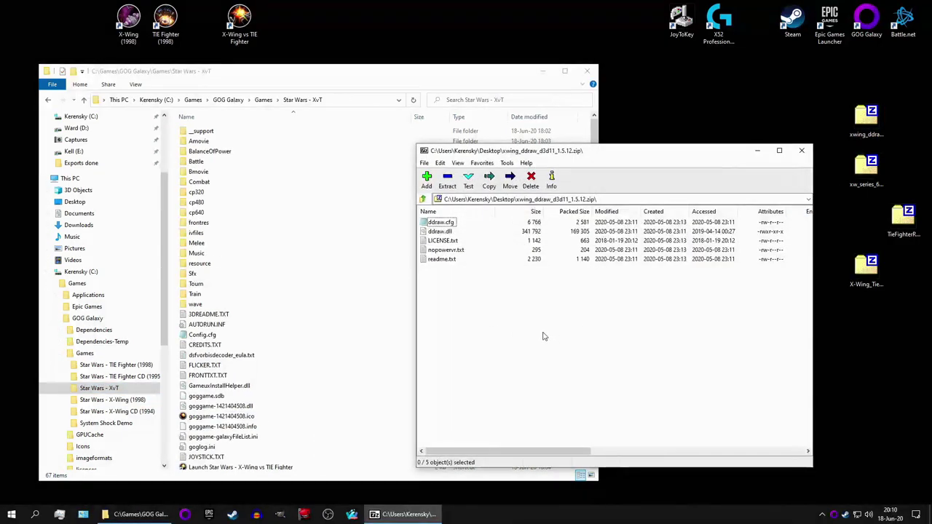
left_click_drag(543, 332, 343, 353)
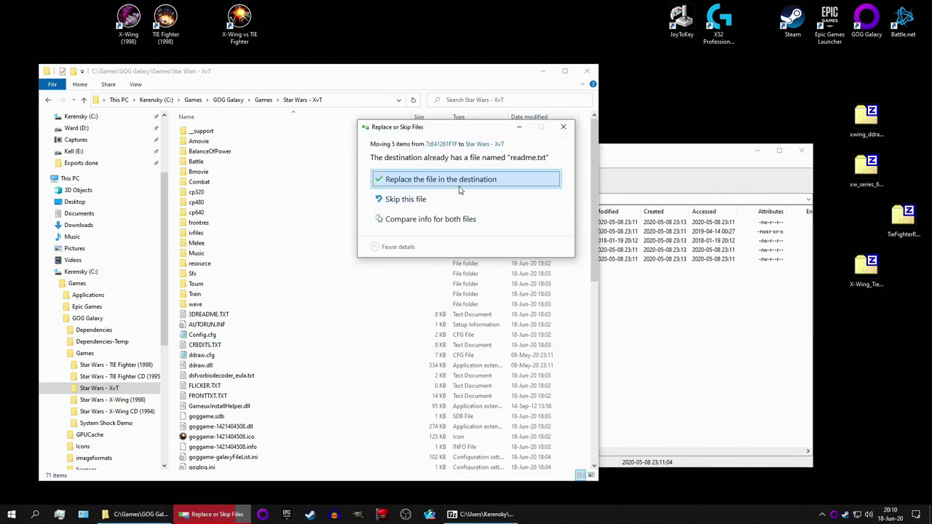
left_click(441, 179)
Extract all three files from xw_series_60FPS.zip into the Star Wars - XvT folder.
double_click(864, 166)
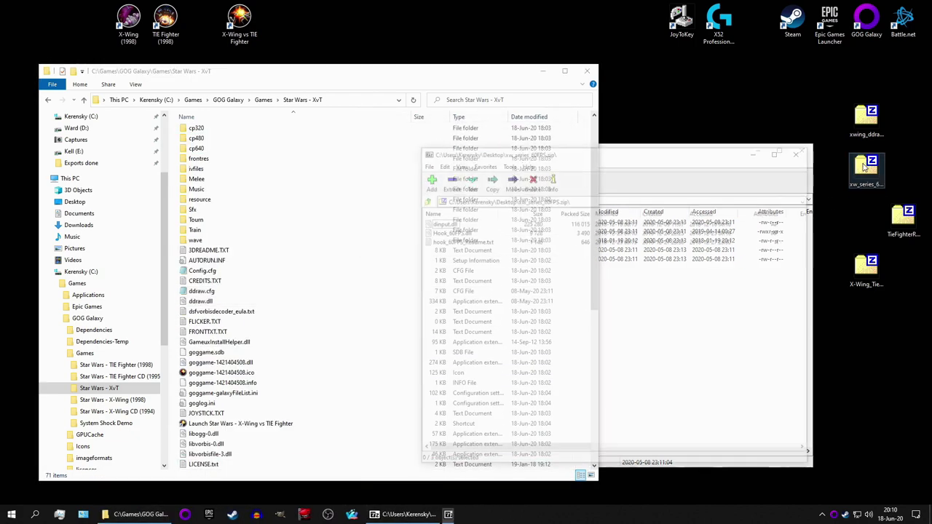
left_click_drag(515, 329, 448, 224)
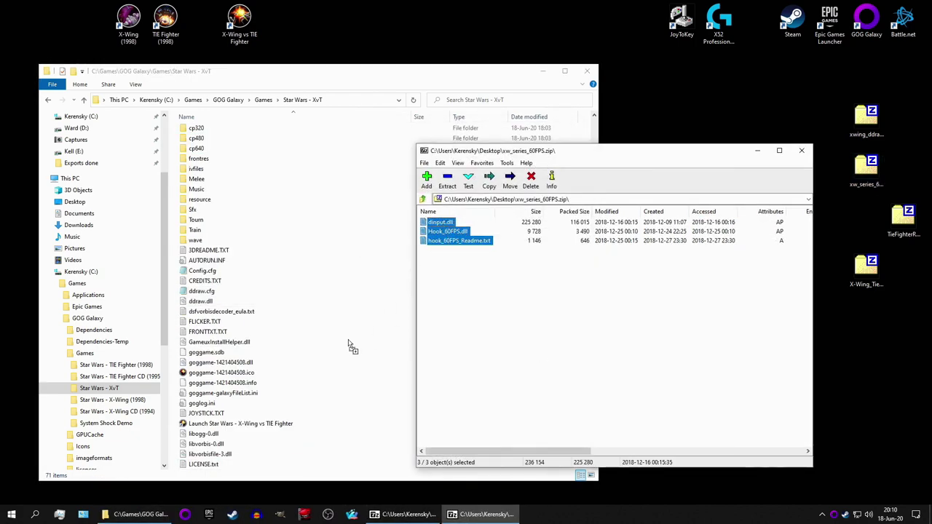
left_click_drag(350, 345, 351, 347)
View the contents of X-Wing_TieMusicFix.zip without extracting anything, and close all archive windows and the XvT folder window.
double_click(866, 269)
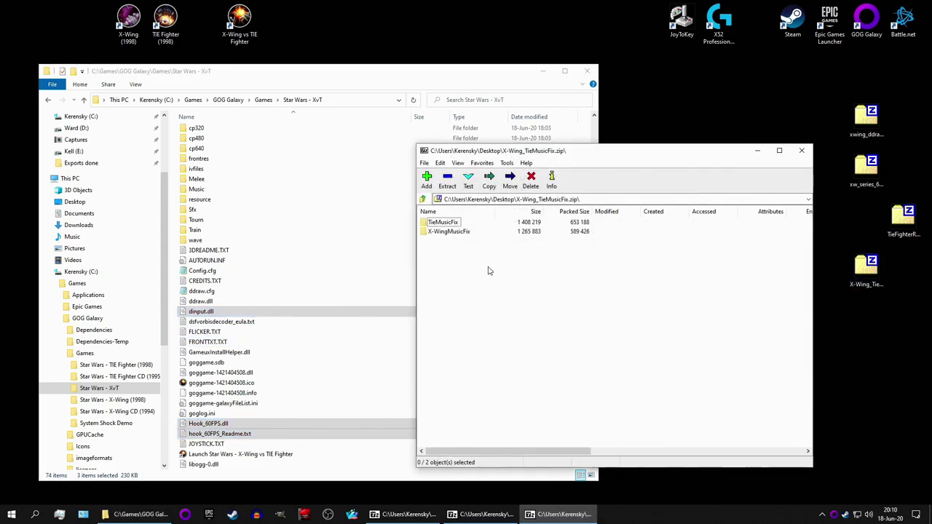
left_click(802, 150)
left_click(803, 150)
left_click(802, 150)
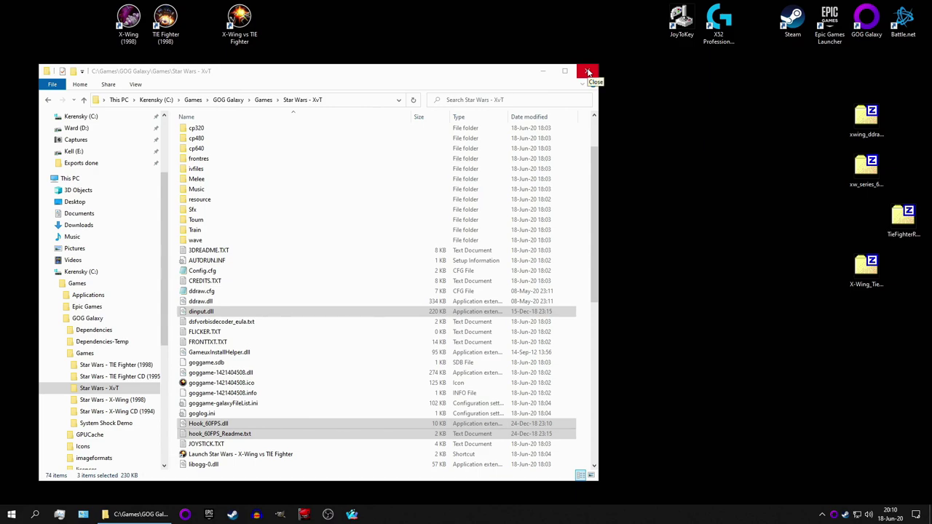
left_click(589, 72)
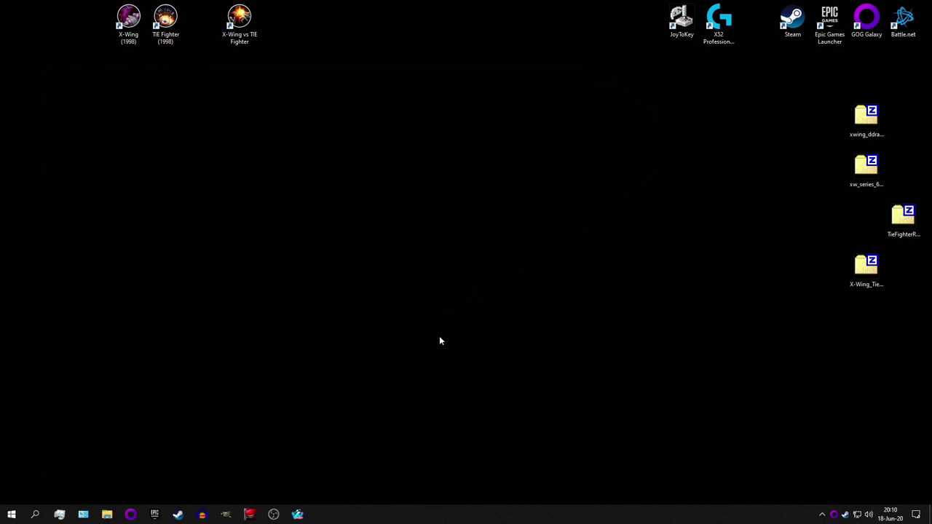
Launch X-Wing (1998), register with the existing pilot and enter the Rebel Proving Ground for X-Wing Level One.
double_click(128, 22)
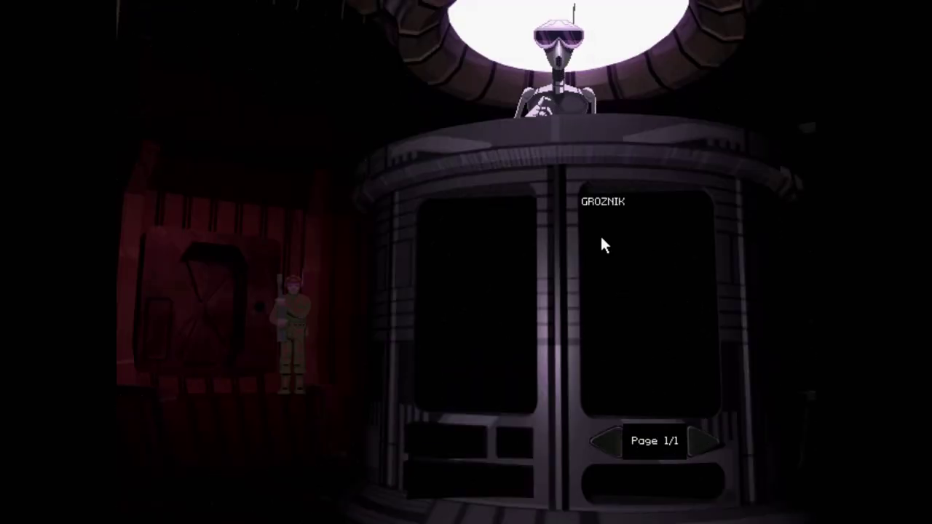
left_click(612, 206)
left_click(198, 292)
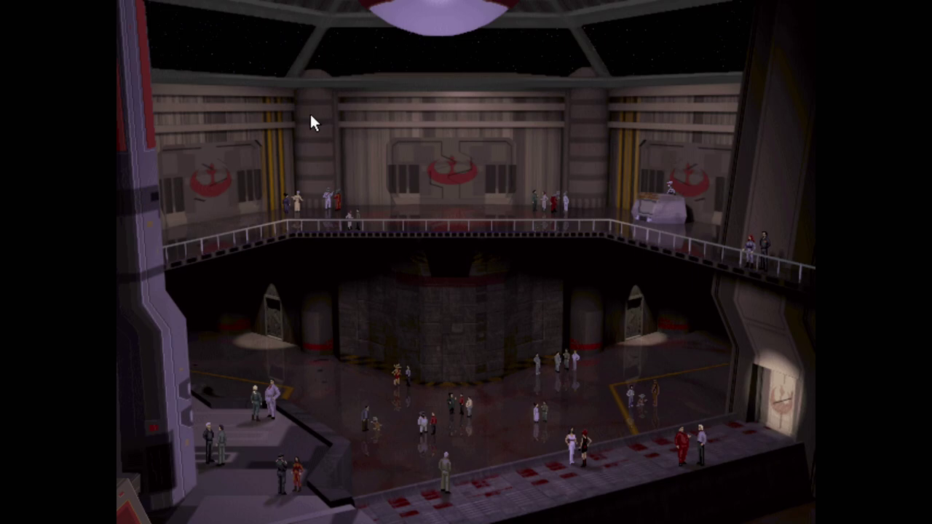
left_click(252, 164)
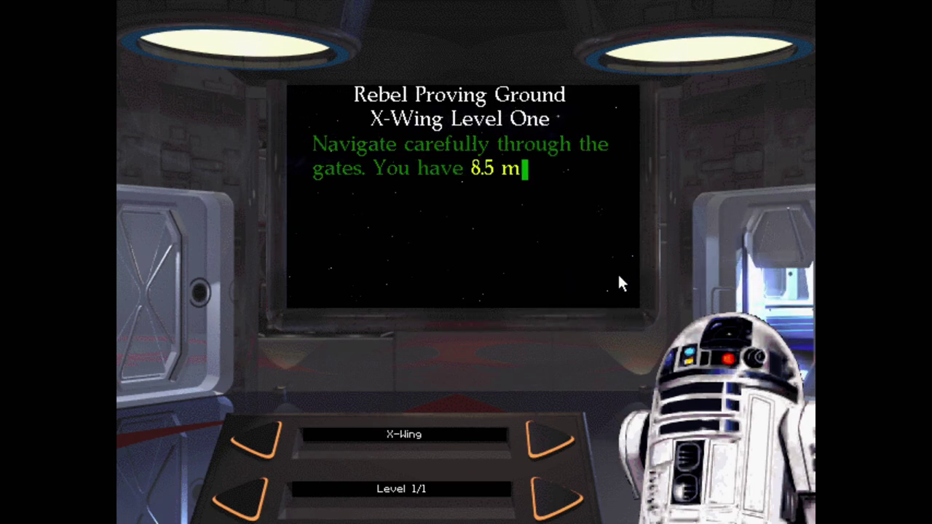
Turn the game's music off in the options and return to the simulator.
key("Escape")
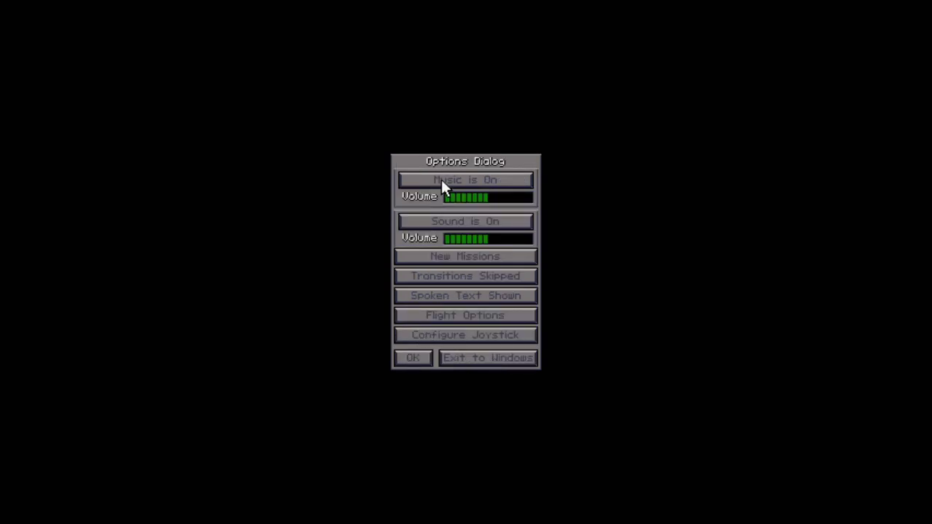
left_click(417, 358)
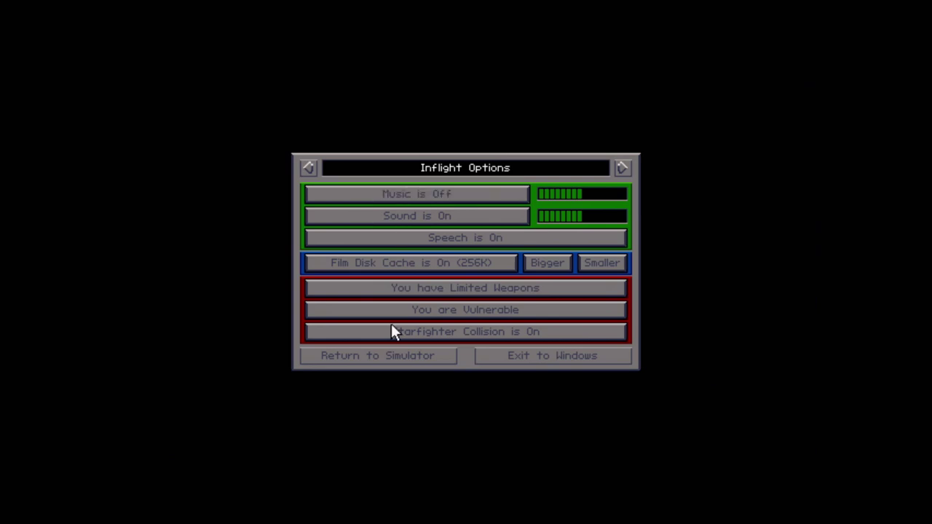
left_click(394, 357)
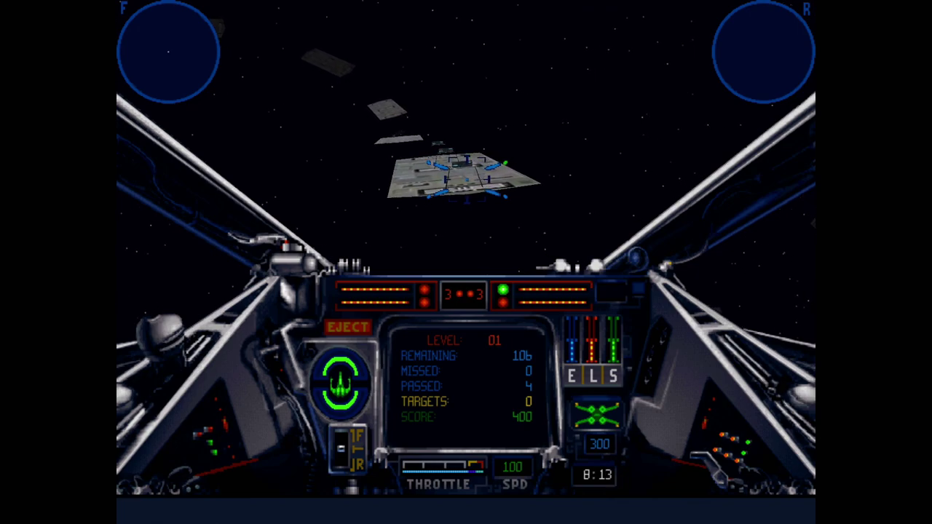
Test the proving ground flight with the cockpit hidden and the throttle at 1/3 power among other settings, and exit to Windows.
key("Delete")
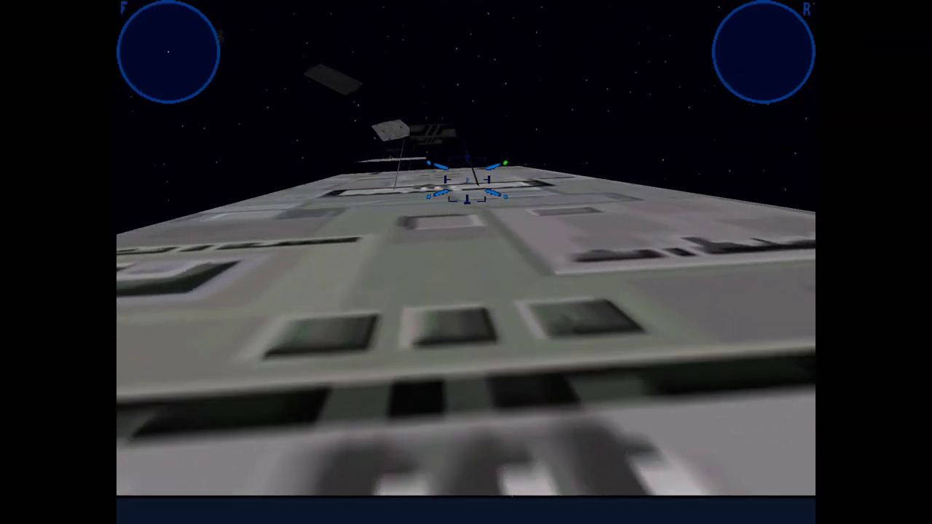
key("bracketright")
key("BackSpace")
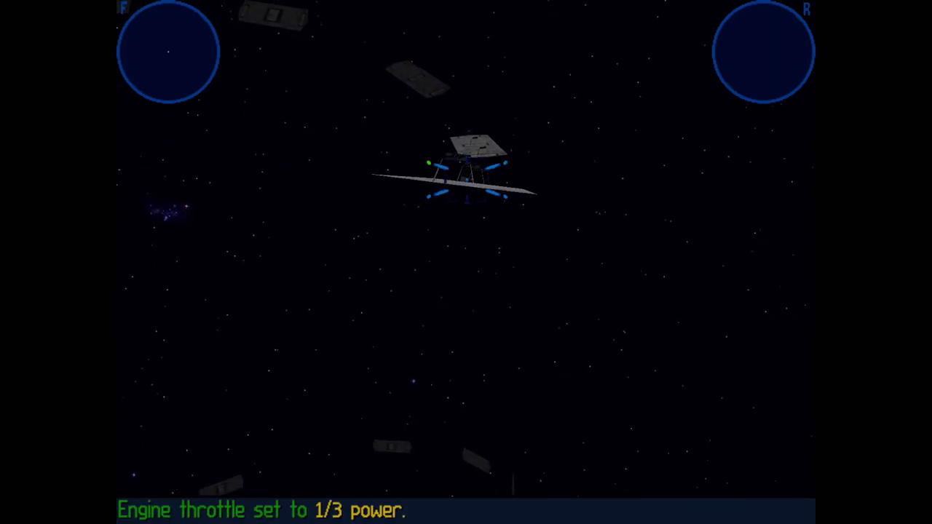
key("backslash")
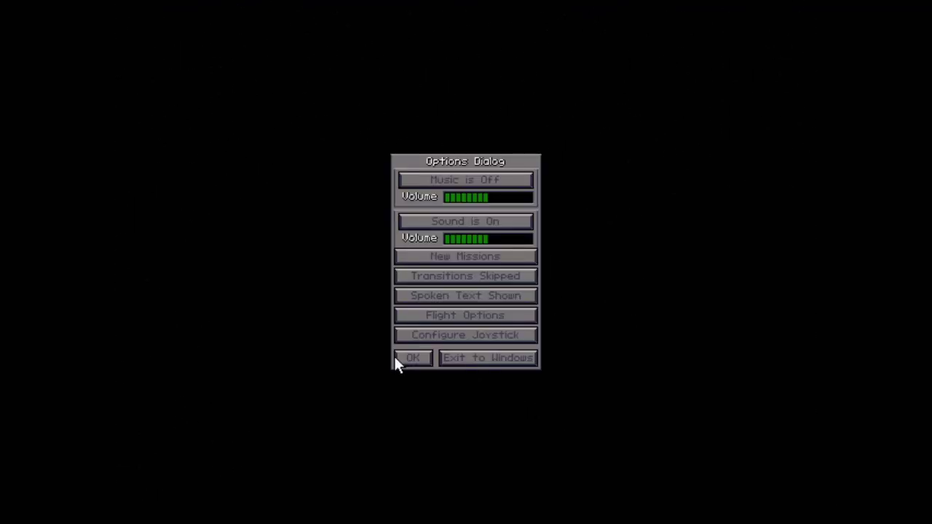
left_click(508, 361)
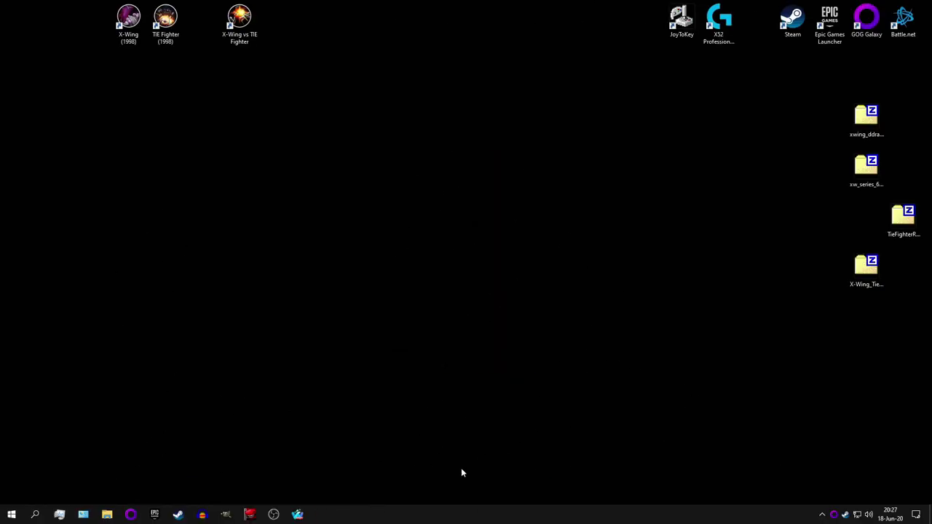
Browse to the Star Wars - TIE Fighter (1998) game folder and select its ddraw.cfg file.
left_click(108, 514)
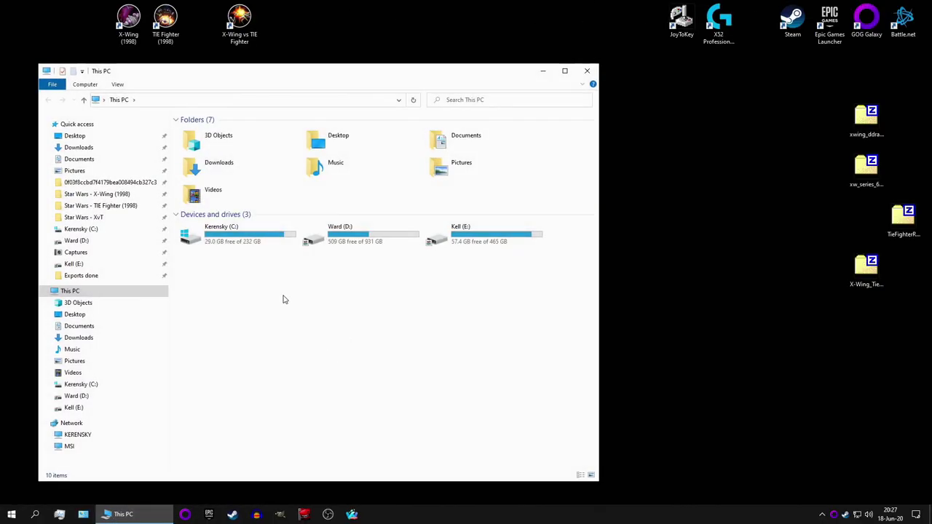
left_click(113, 194)
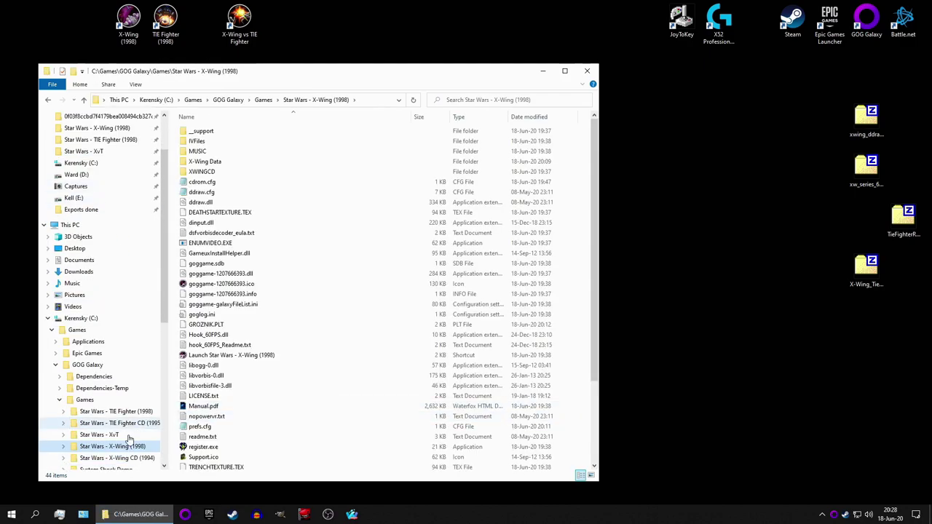
scroll(129, 439, "down", 1)
left_click(126, 365)
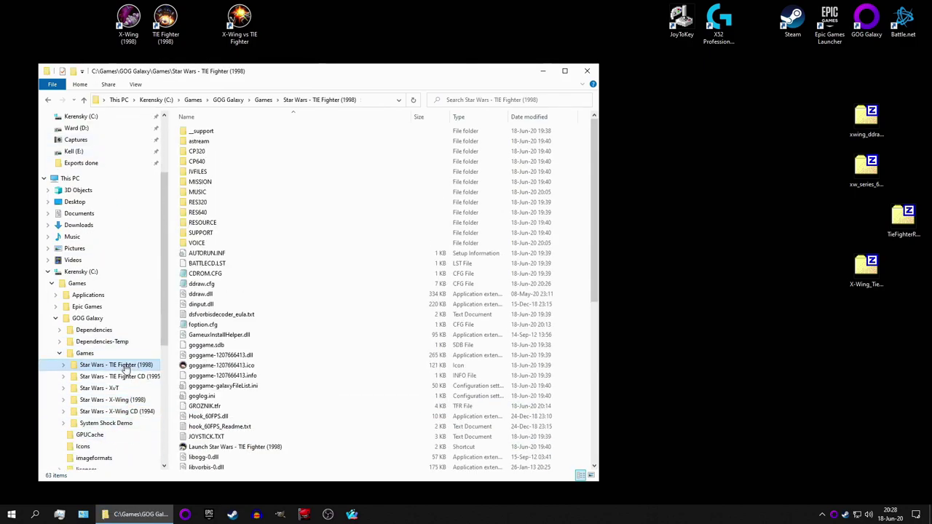
left_click(202, 285)
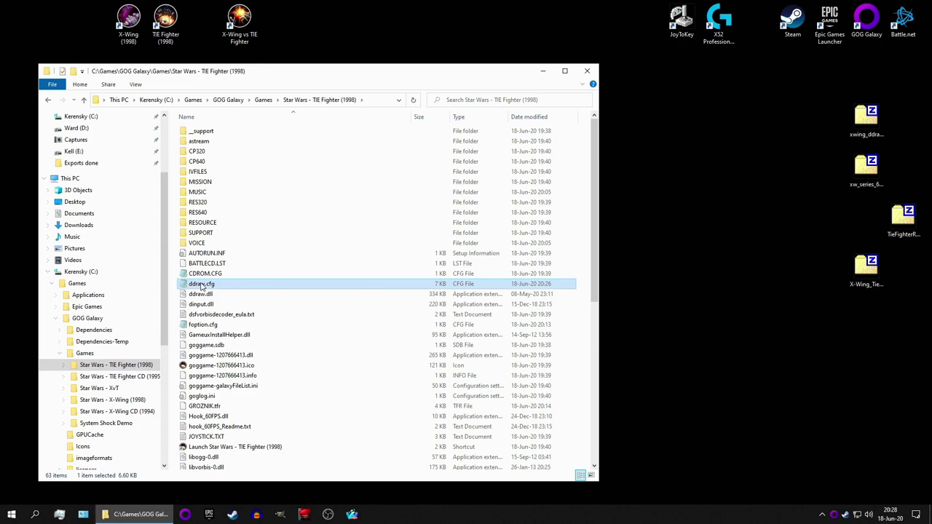
Point out ddraw.cfg in the xwing_ddraw_d3d11_1.5.12.zip archive, and close the archive window.
double_click(870, 124)
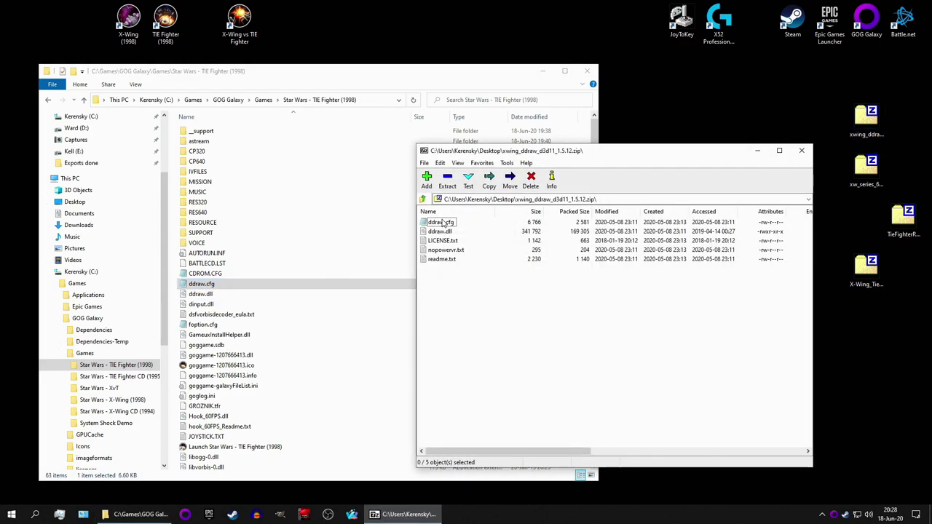
left_click(443, 223)
left_click(801, 151)
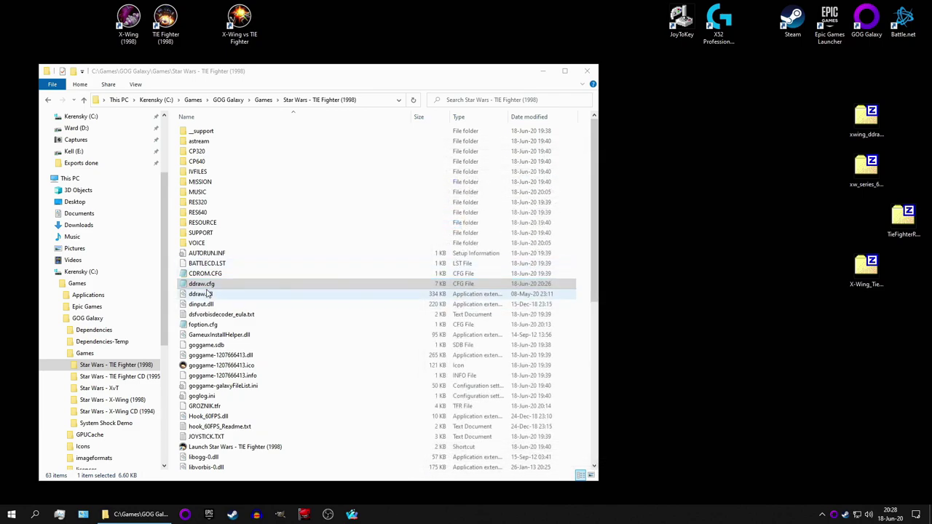
Open the TIE Fighter folder's ddraw.cfg in Notepad and review the bordered windowed, default and fullscreen modes of the Fullscreen setting.
double_click(211, 284)
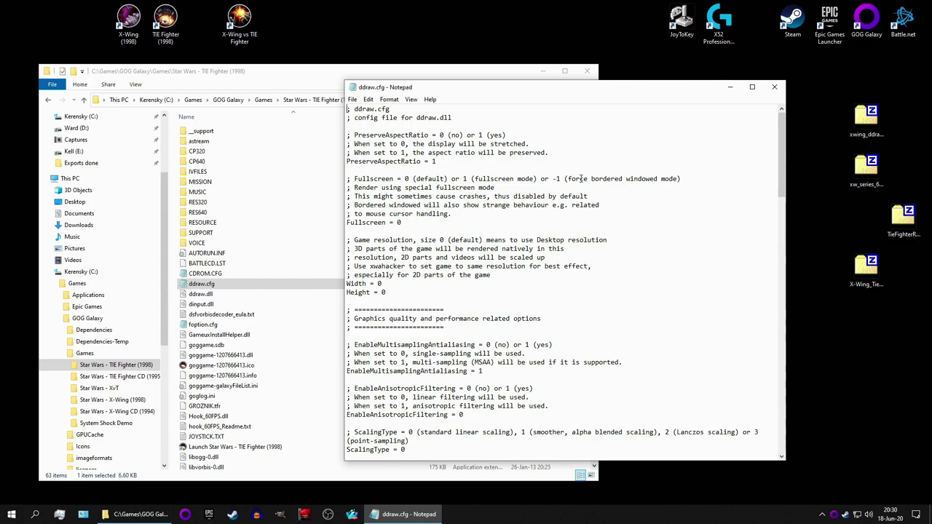
left_click_drag(591, 179, 658, 178)
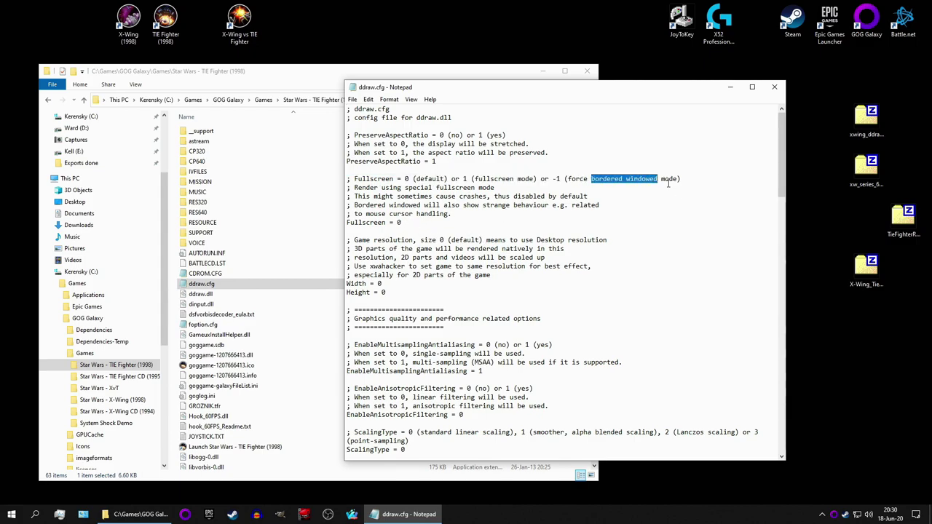
left_click_drag(413, 179, 452, 178)
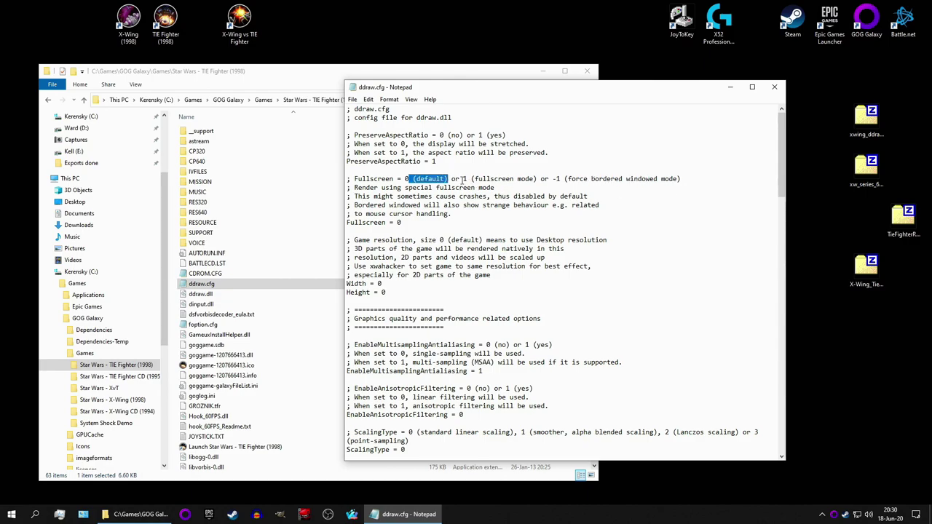
left_click_drag(463, 179, 539, 179)
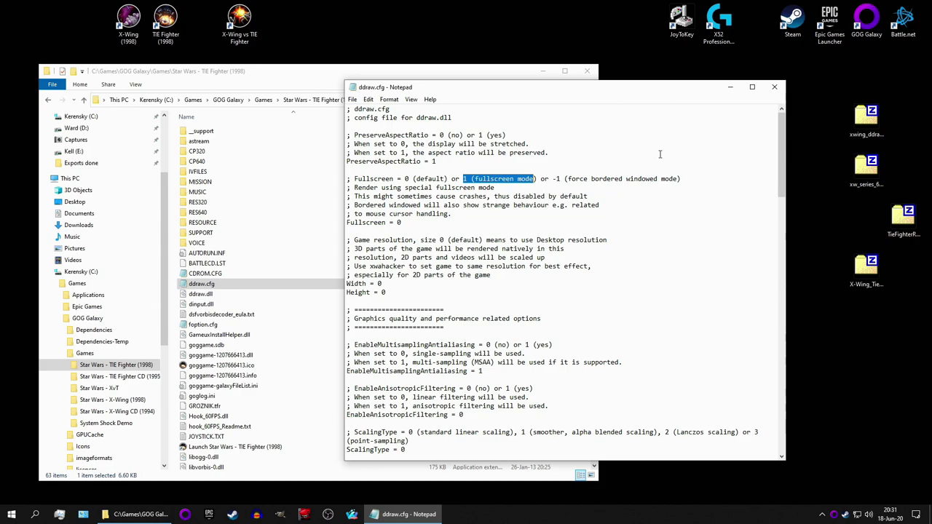
left_click(442, 222)
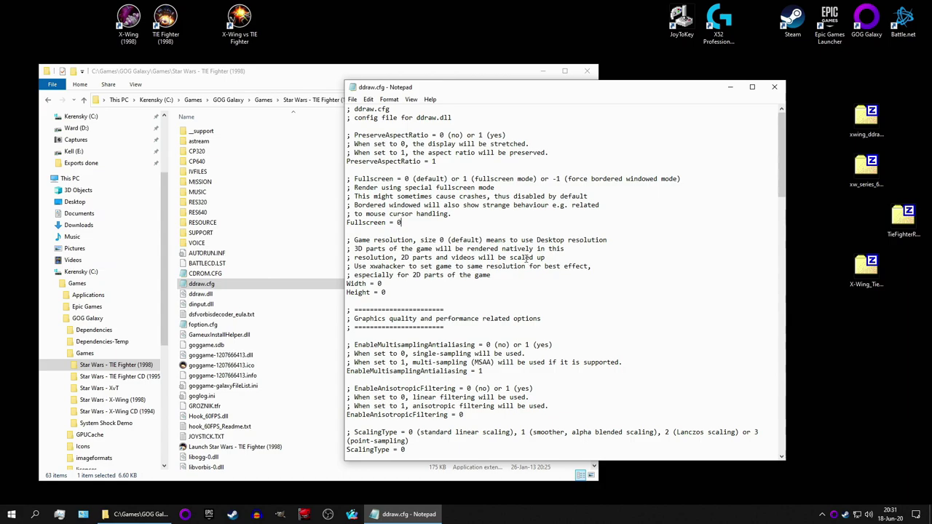
Set EnableAnisotropicFiltering to 1 and ScalingType to 2 in ddraw.cfg.
scroll(594, 284, "down", 4)
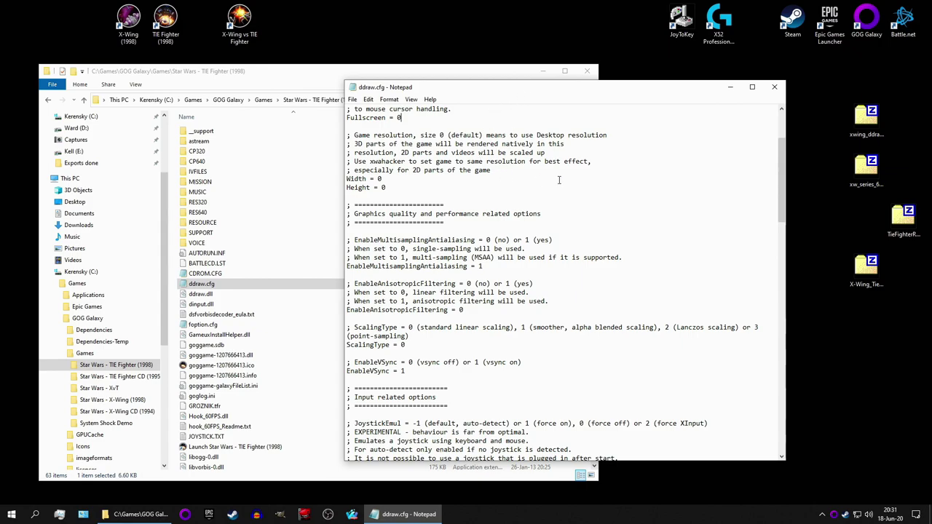
scroll(599, 286, "down", 2)
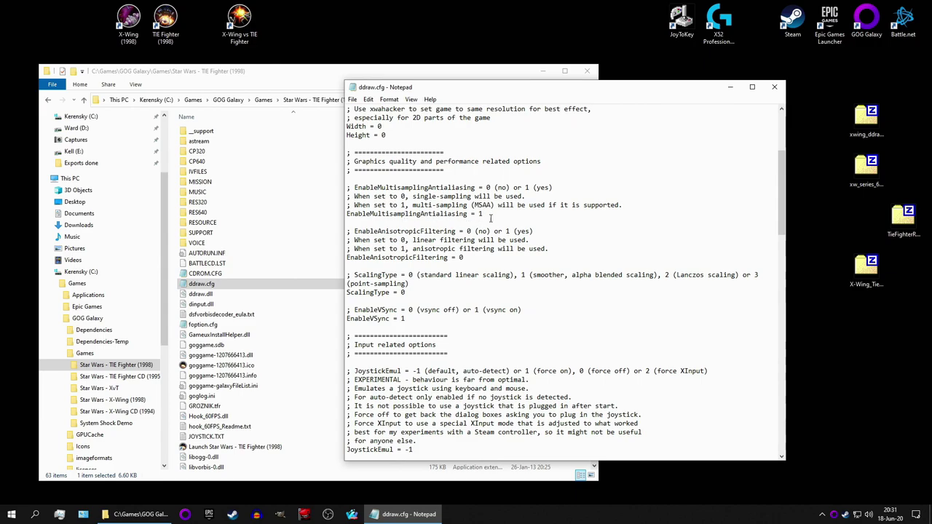
double_click(460, 257)
type("1")
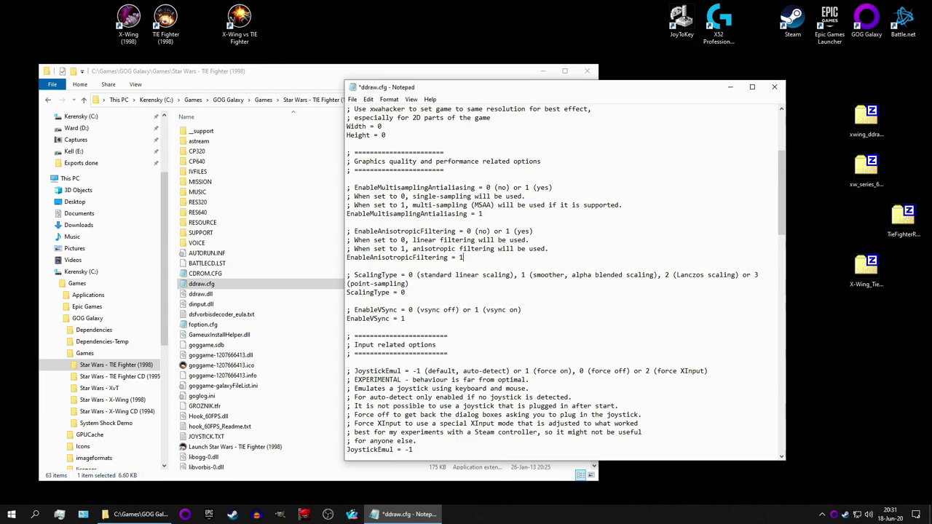
scroll(470, 258, "down", 2)
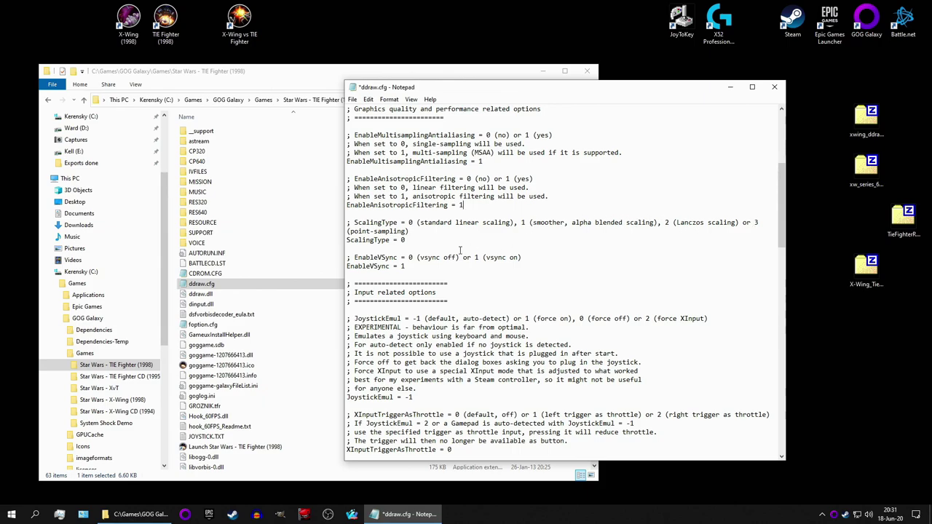
double_click(402, 240)
type("2")
Open the xw_series_60FPS.zip archive and highlight Hook_60FPS.dll.
double_click(871, 172)
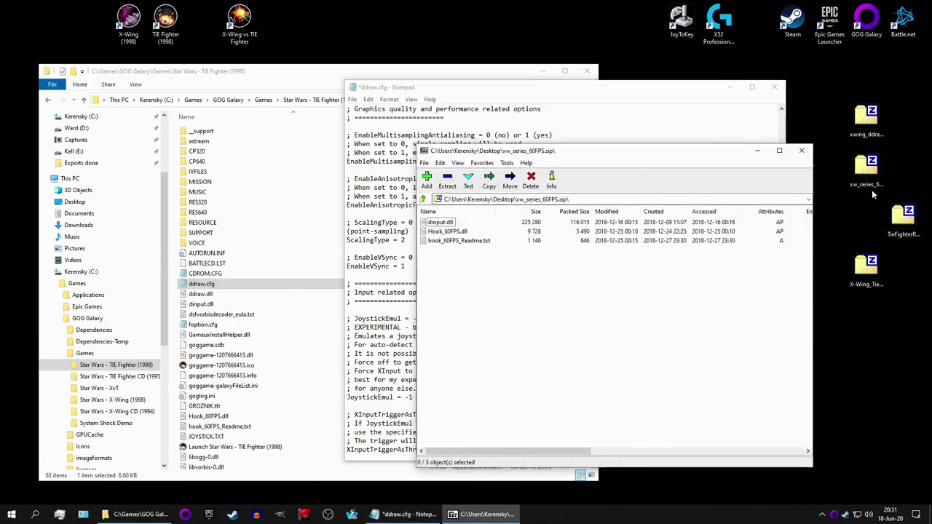
left_click(449, 232)
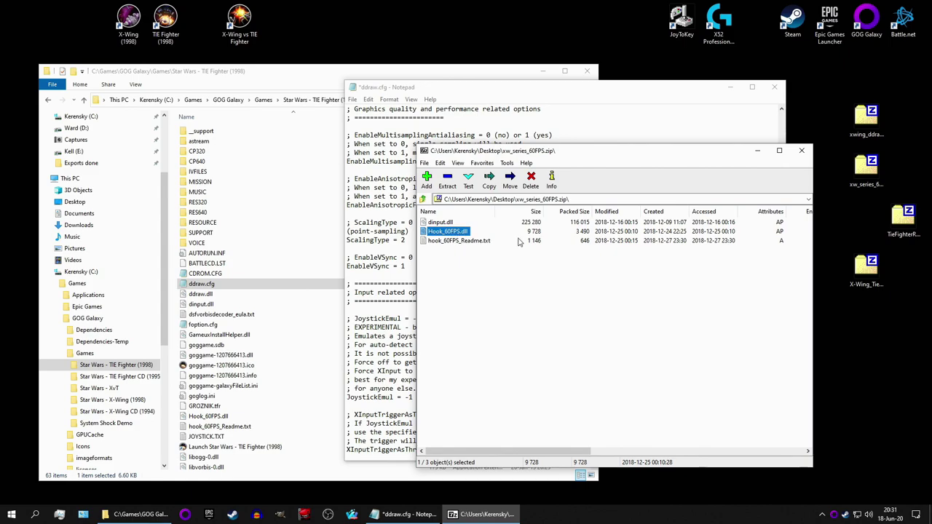
Close the archive window, review the input related options in ddraw.cfg and highlight the XInputTriggerAsThrottle line.
left_click(802, 151)
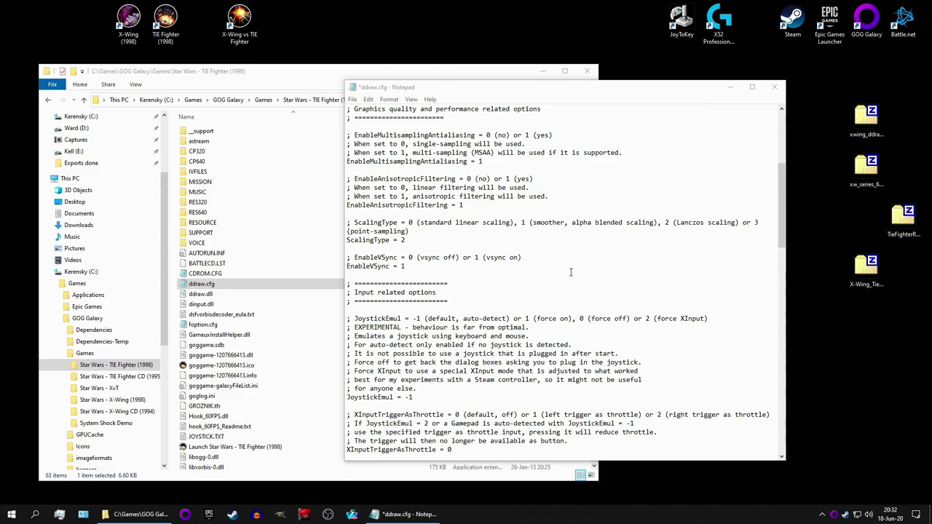
scroll(568, 270, "down", 2)
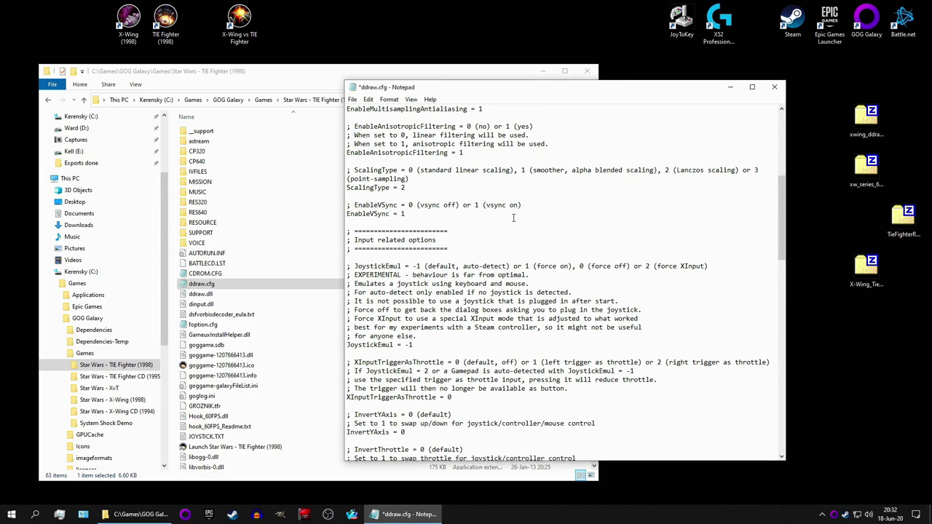
scroll(599, 275, "down", 5)
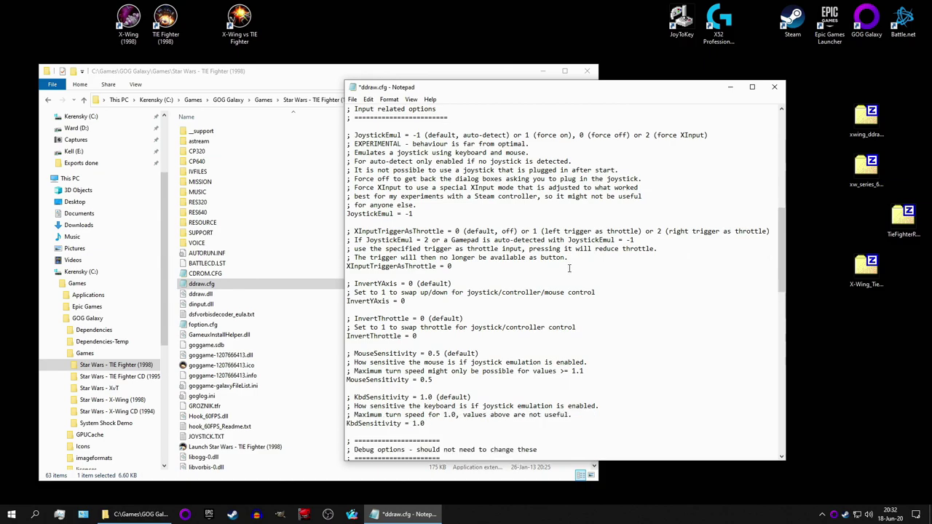
left_click_drag(346, 267, 467, 265)
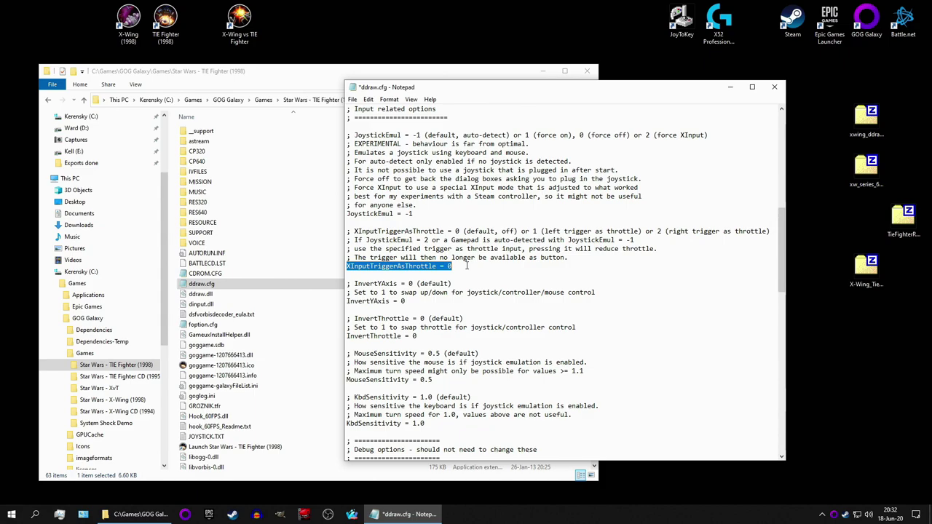
Open JoyToKey and inspect the button alias mappings of Button 1 and Button 2, closing the mapping window without changes.
double_click(682, 20)
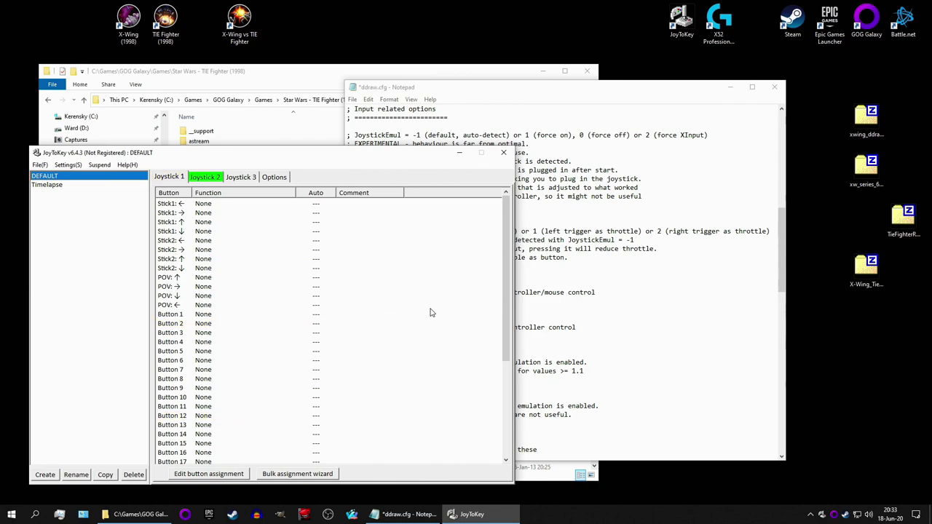
left_click(285, 178)
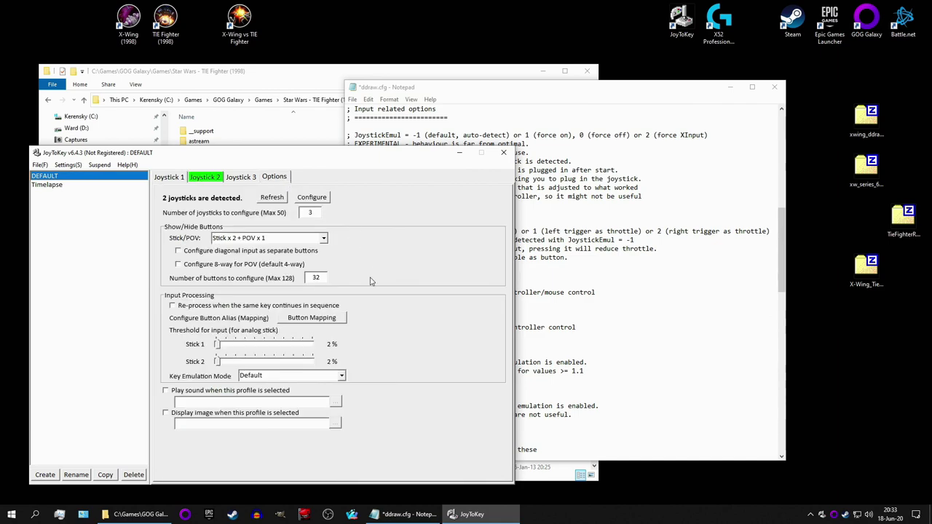
left_click(334, 318)
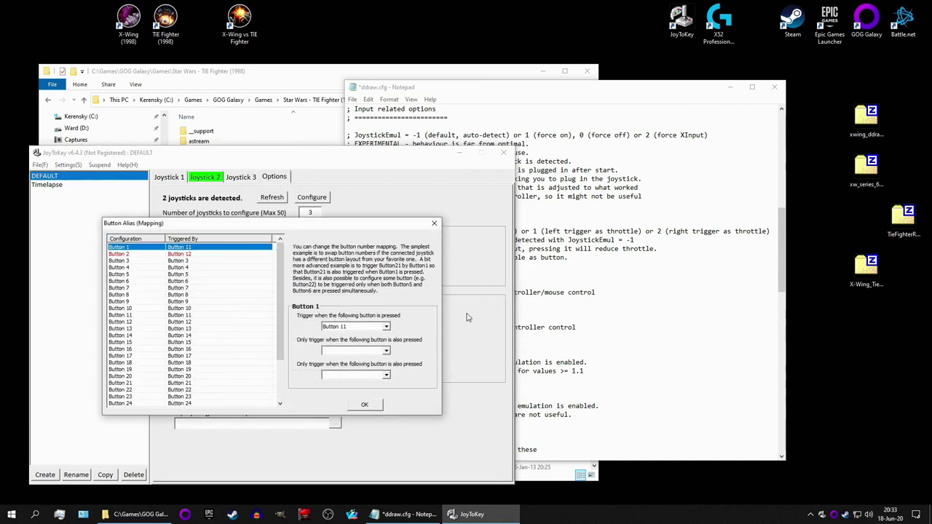
left_click(182, 248)
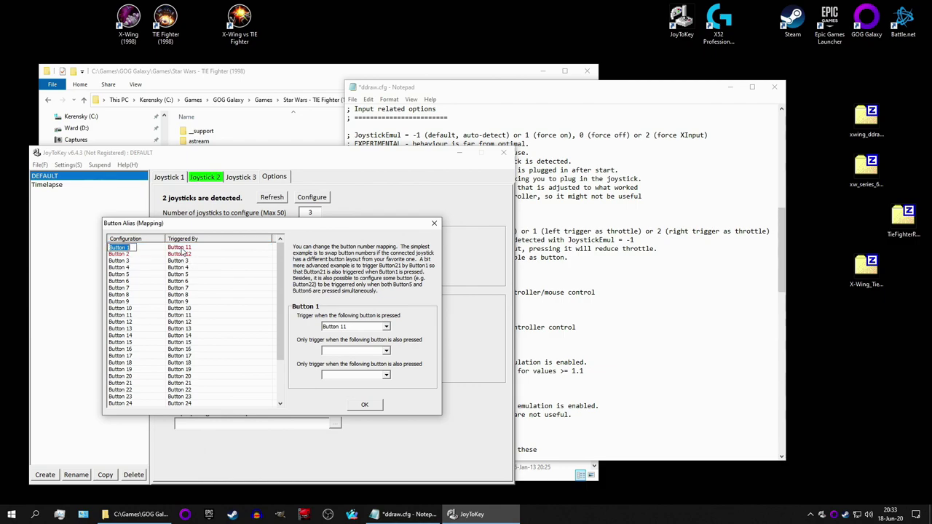
left_click(192, 255)
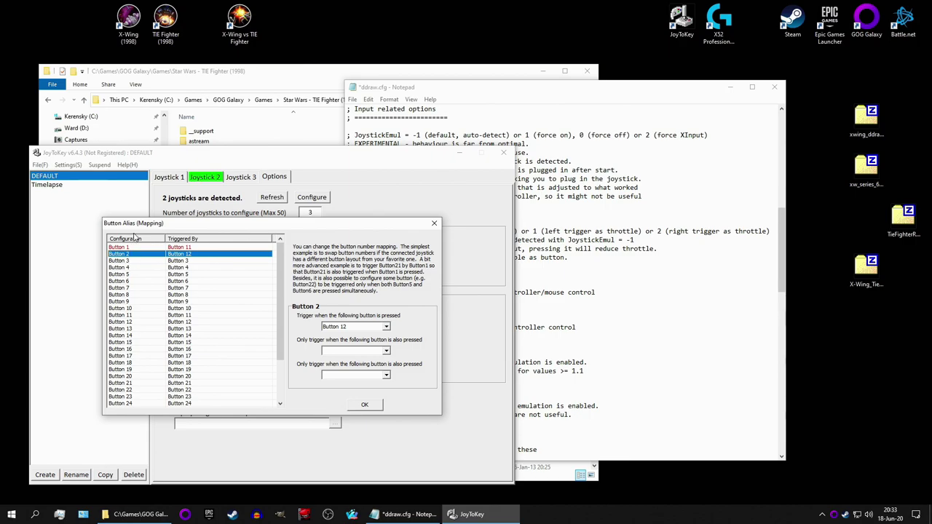
left_click(434, 223)
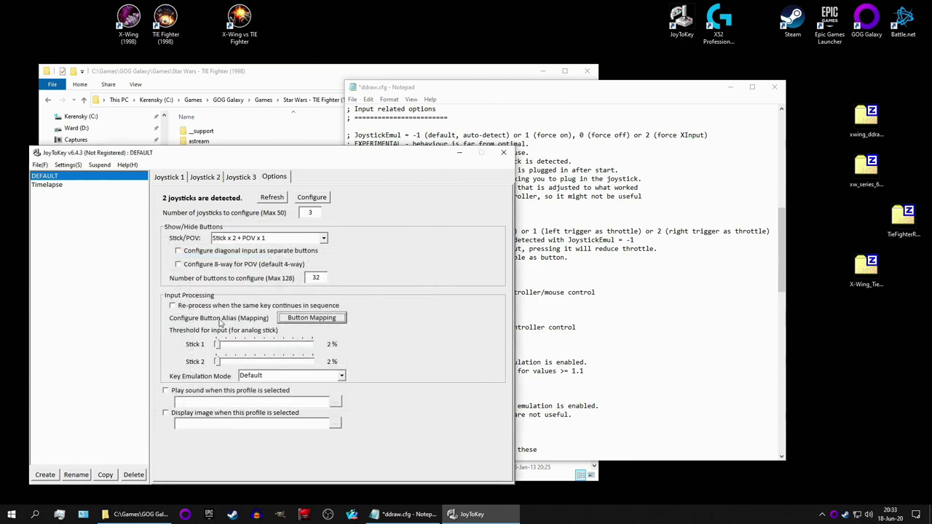
Assign the A key to Button 1 of Joystick 1 in JoyToKey.
left_click(172, 180)
left_click(220, 316)
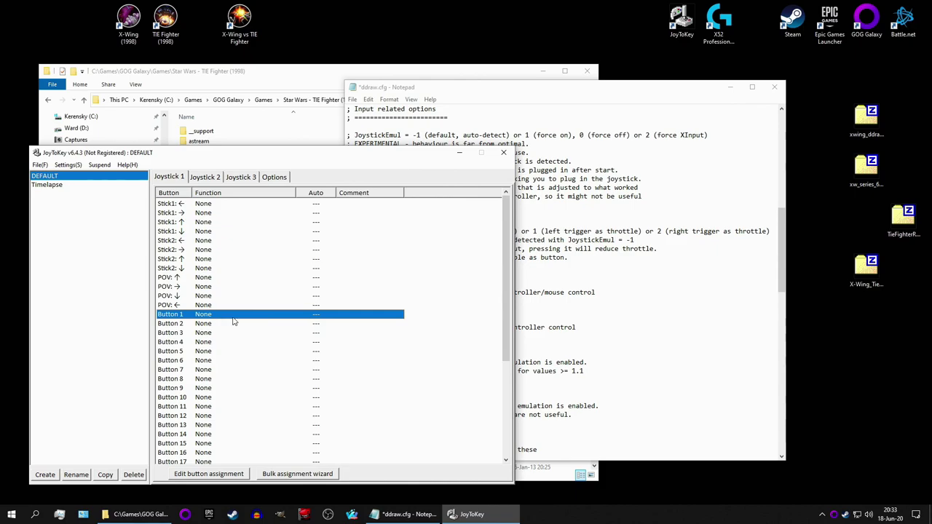
double_click(222, 317)
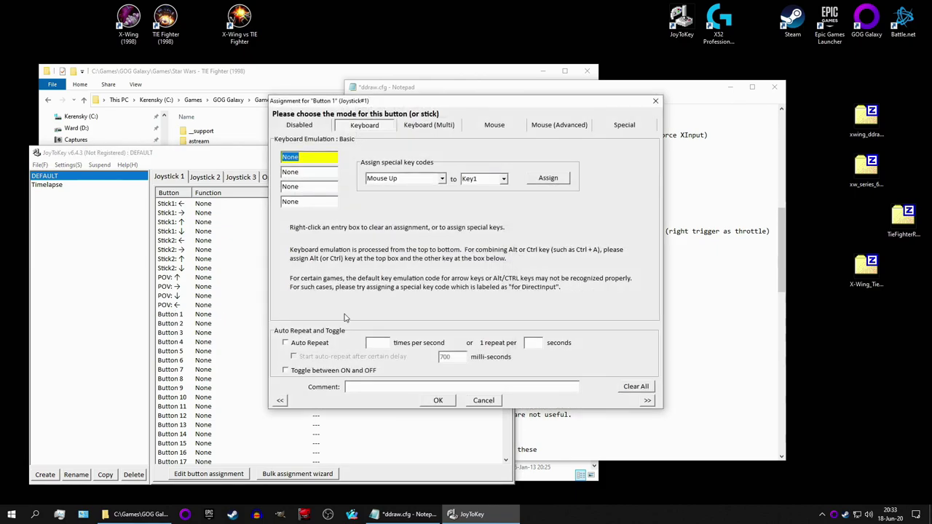
key("a")
left_click(438, 401)
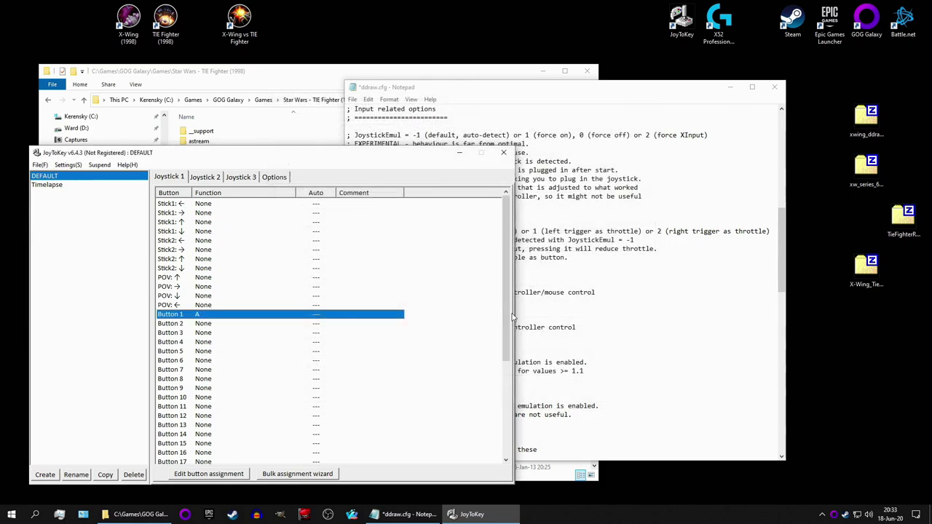
Test the Button 1 assignment by entering a row of a characters in the open ddraw.cfg, and delete them again.
left_click(623, 293)
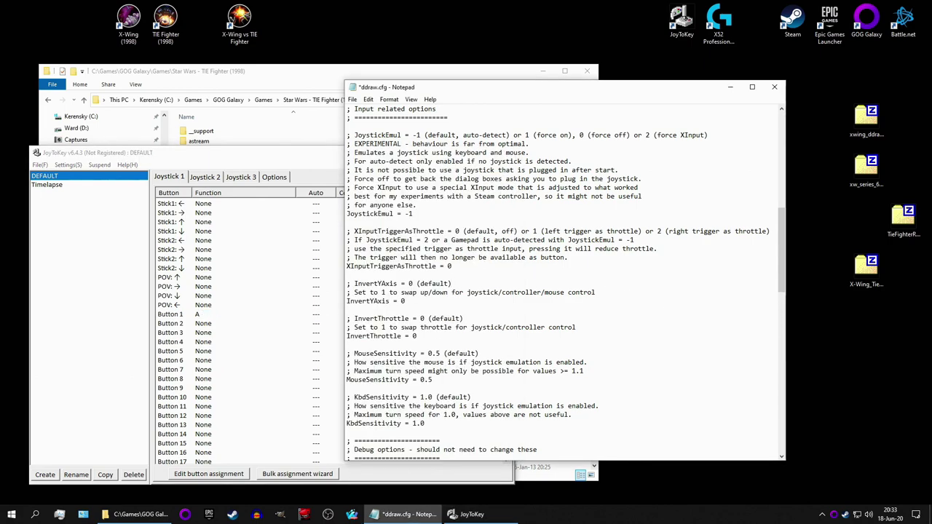
type("aaaaaaaaaaaaaa")
key("BackSpace")
key("BackSpace")
key("BackSpace")
key("BackSpace")
key("BackSpace")
key("BackSpace")
key("BackSpace")
key("BackSpace")
key("BackSpace")
key("BackSpace")
key("BackSpace")
key("BackSpace")
key("BackSpace")
key("BackSpace")
key("BackSpace")
key("BackSpace")
key("BackSpace")
Clear the Button 1 key assignment of Joystick 1, check the JoyToKey options and close JoyToKey.
left_click(230, 260)
double_click(213, 314)
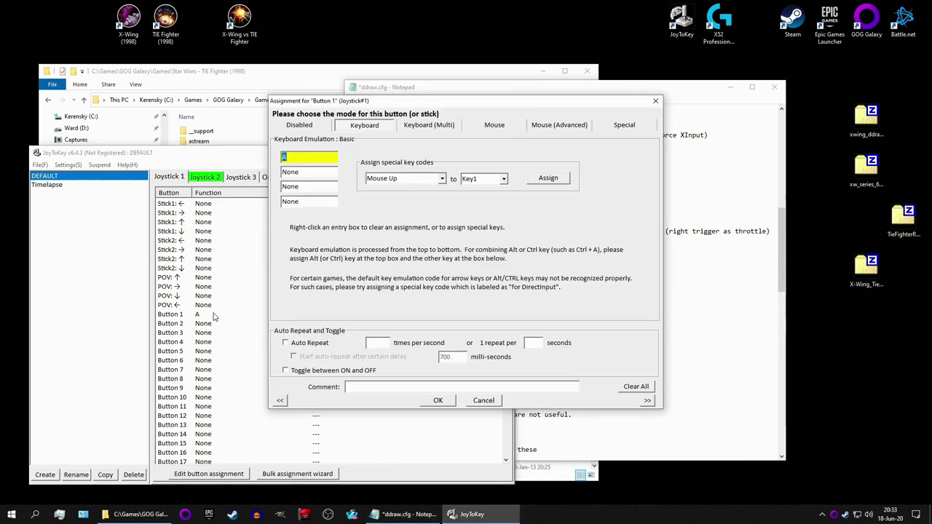
left_click(623, 389)
left_click(438, 399)
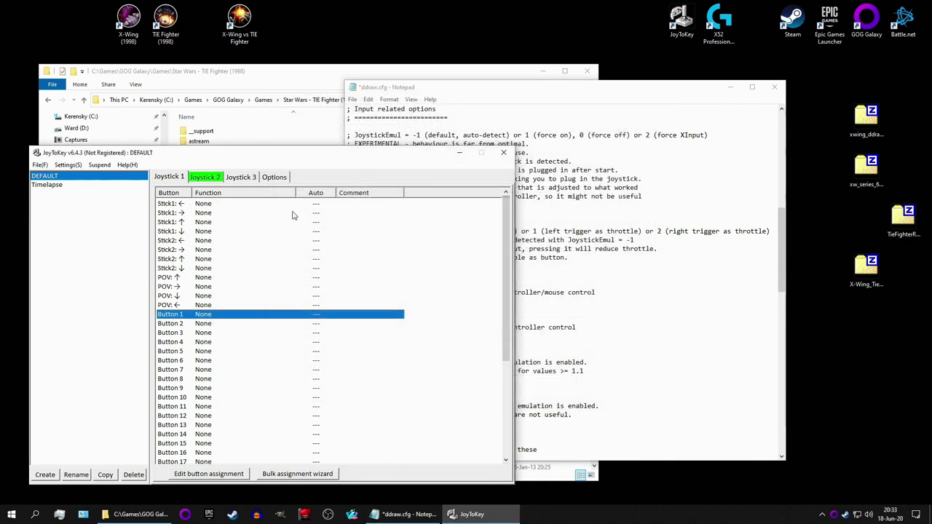
left_click(284, 179)
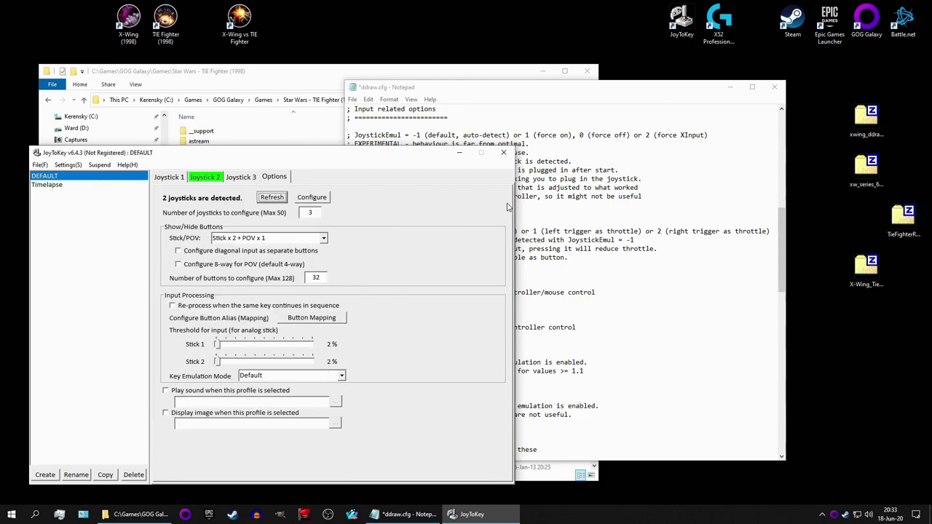
left_click(503, 152)
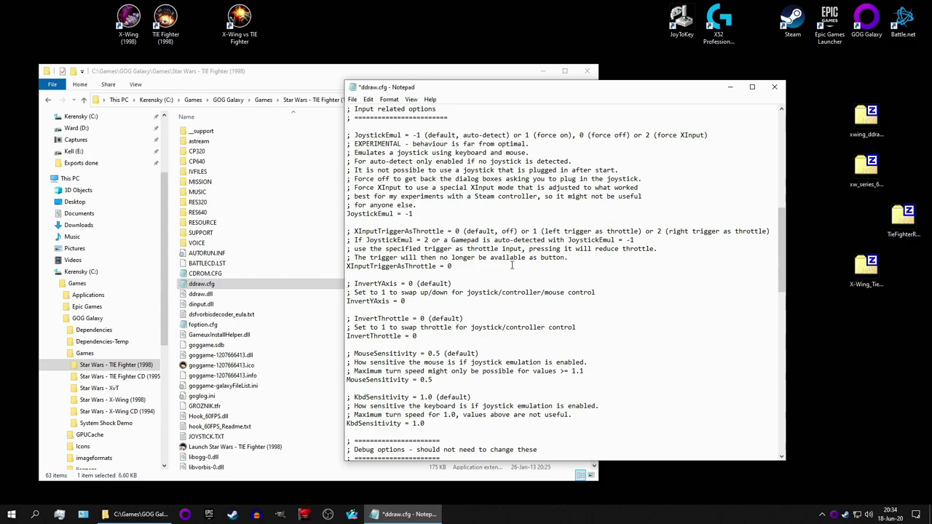
Review the InvertThrottle and sensitivity settings, the debug options and the options for other games in ddraw.cfg.
scroll(509, 275, "down", 2)
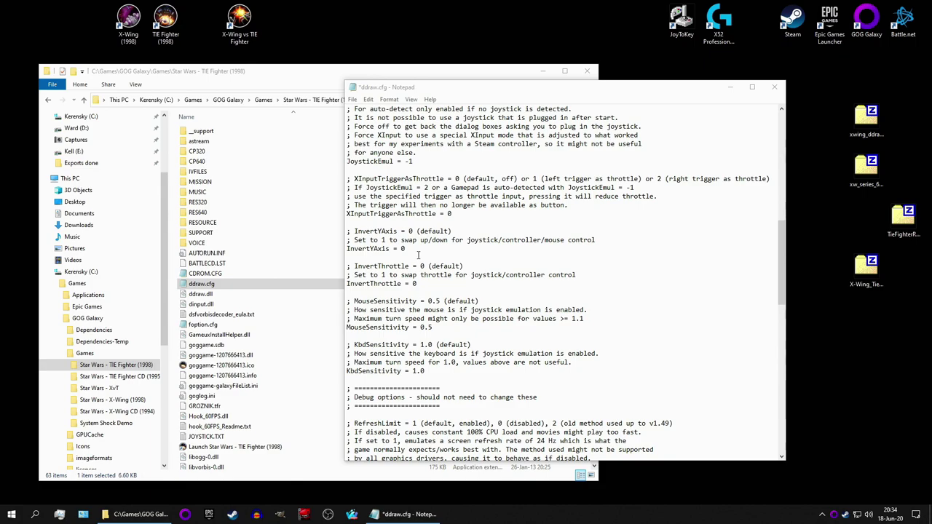
left_click(386, 285)
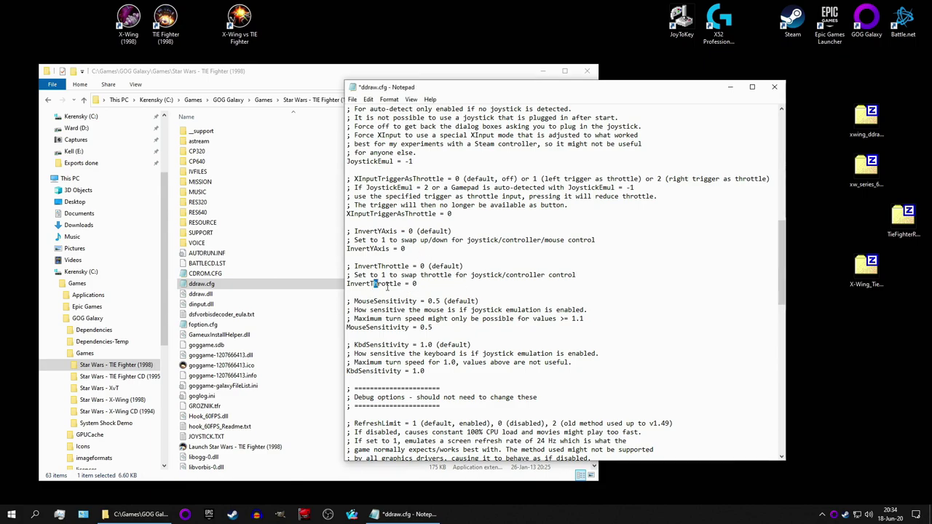
left_click_drag(386, 285, 428, 286)
key("End")
scroll(508, 297, "down", 3)
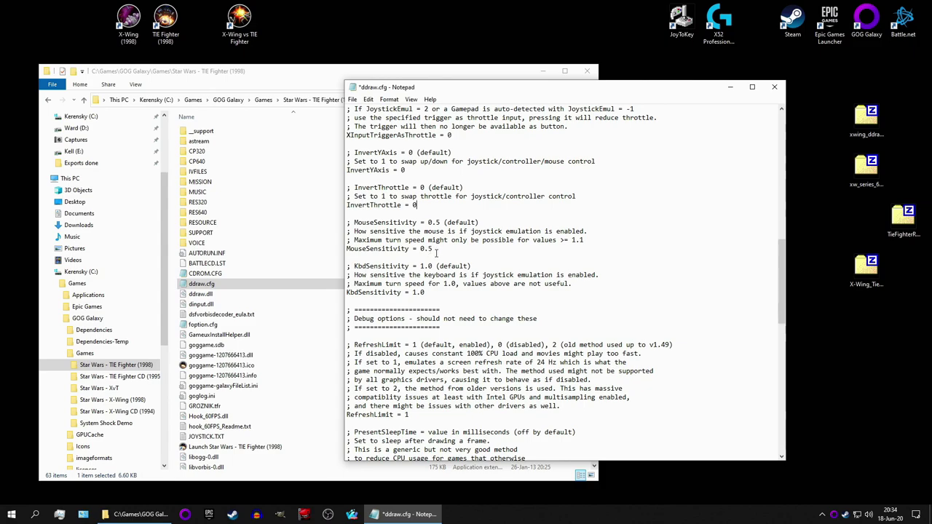
scroll(556, 290, "down", 7)
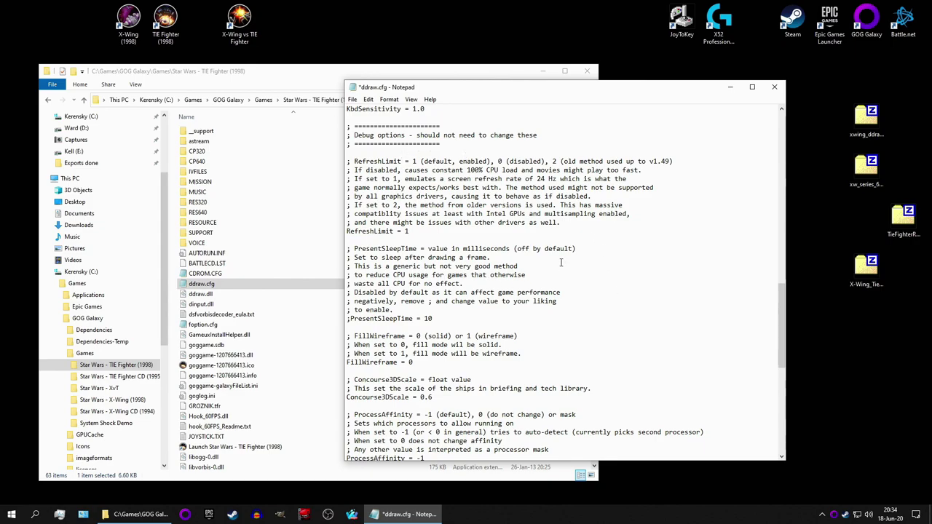
scroll(488, 234, "down", 10)
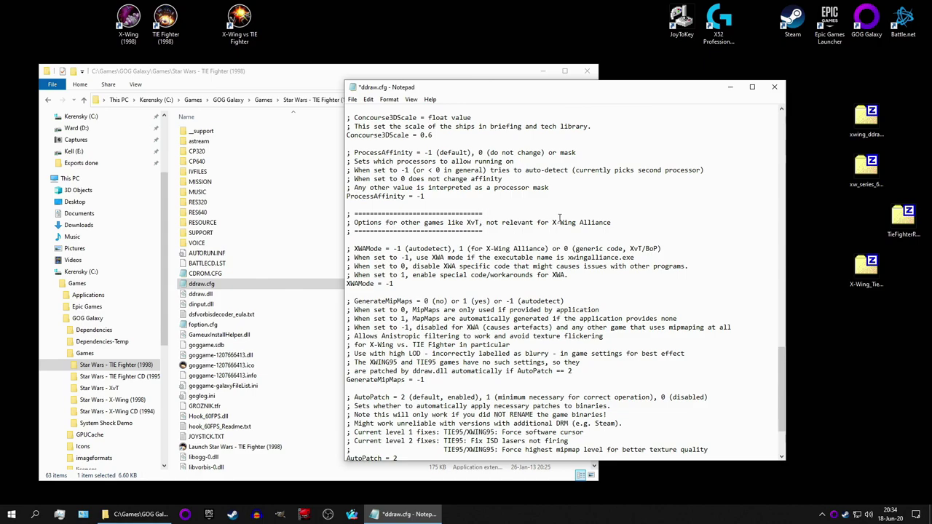
scroll(608, 314, "down", 3)
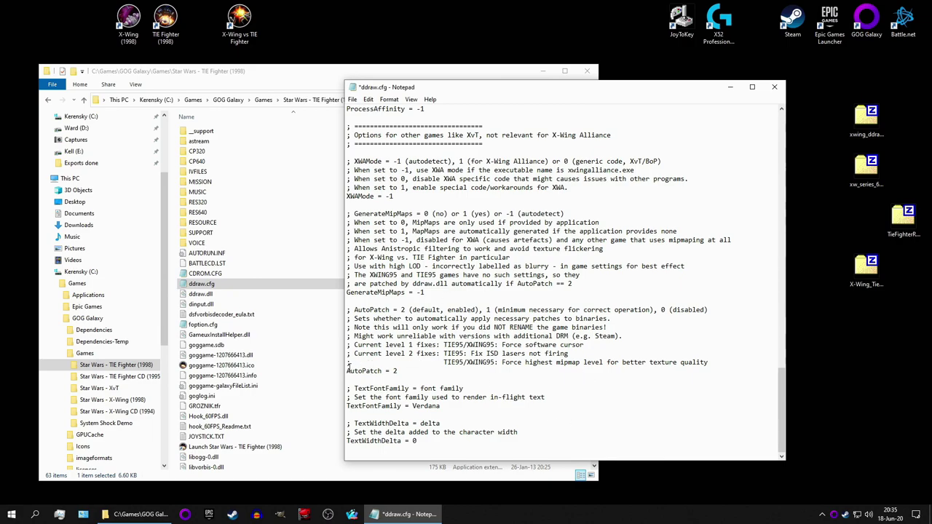
Highlight the AutoPatch setting and the comments describing its level 1 and level 2 fixes in ddraw.cfg.
left_click_drag(347, 370, 408, 372)
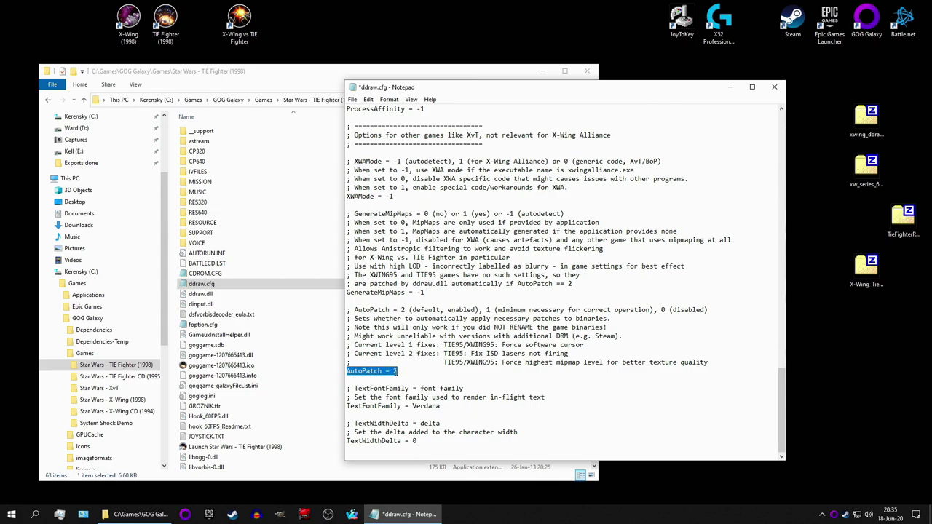
left_click(398, 372)
left_click(442, 346)
key("shift+Home")
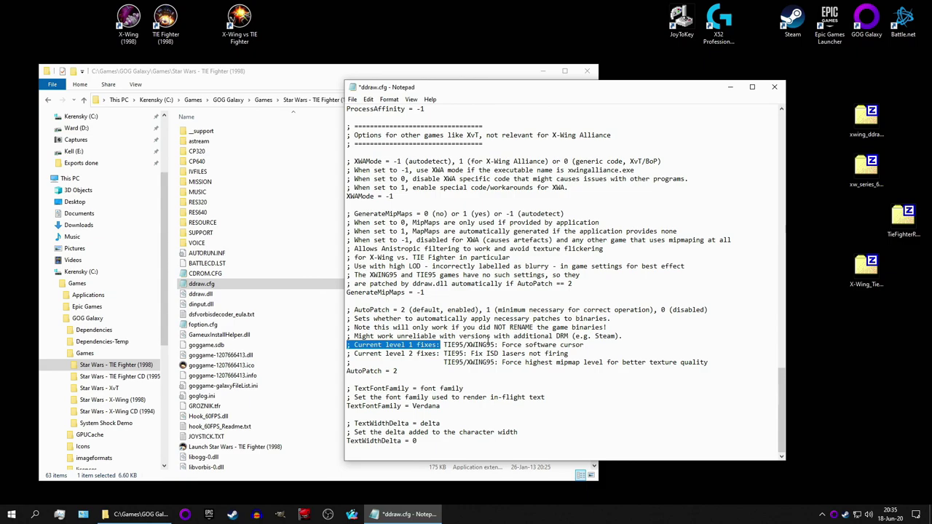
left_click_drag(442, 345, 591, 346)
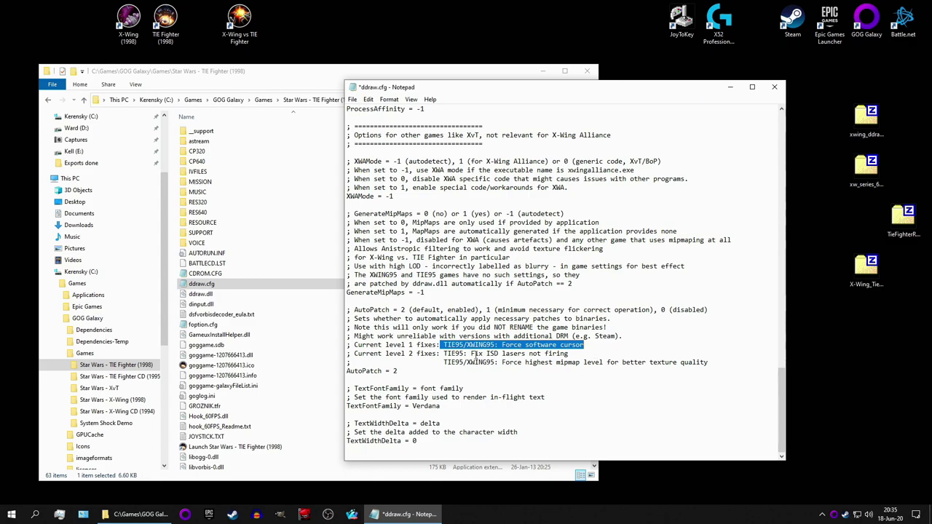
left_click_drag(464, 354, 576, 357)
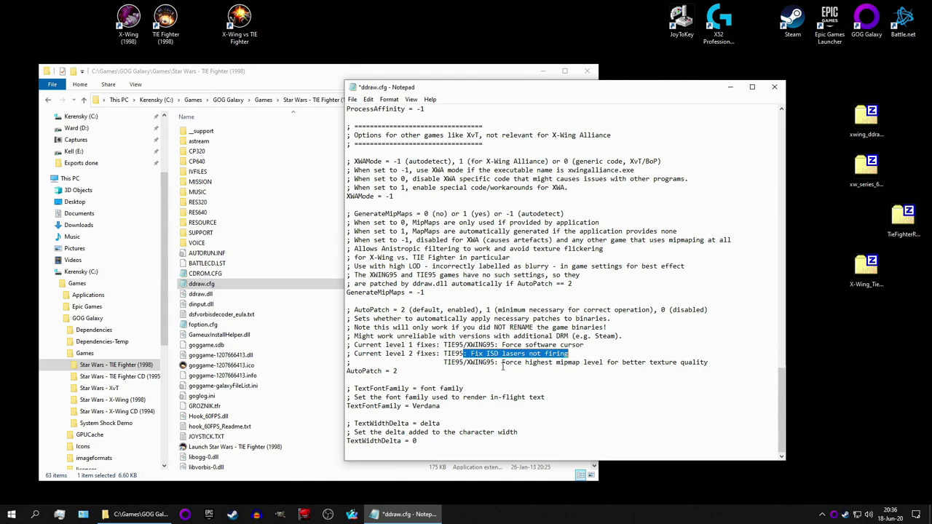
left_click_drag(503, 363, 711, 362)
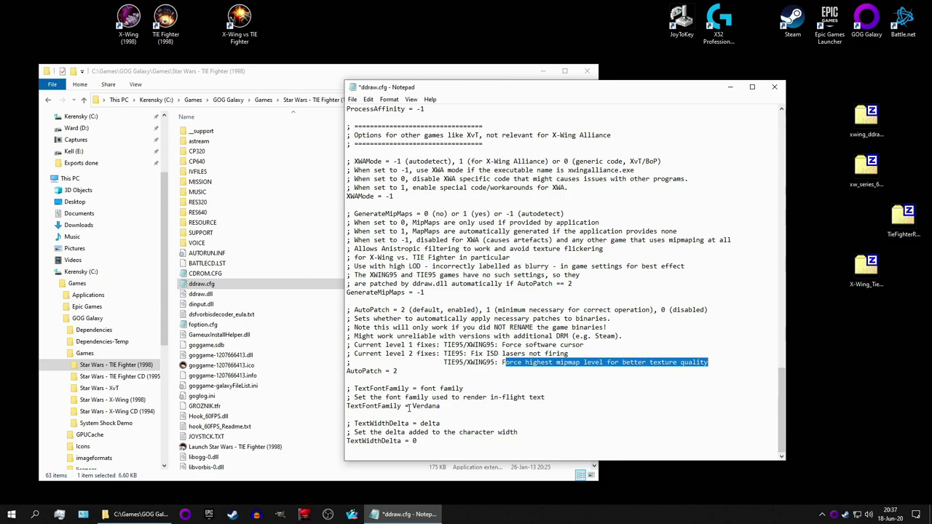
Point out the TextFontFamily value in the TIE Fighter folder's ddraw.cfg, save the file and close it.
left_click_drag(412, 407, 465, 412)
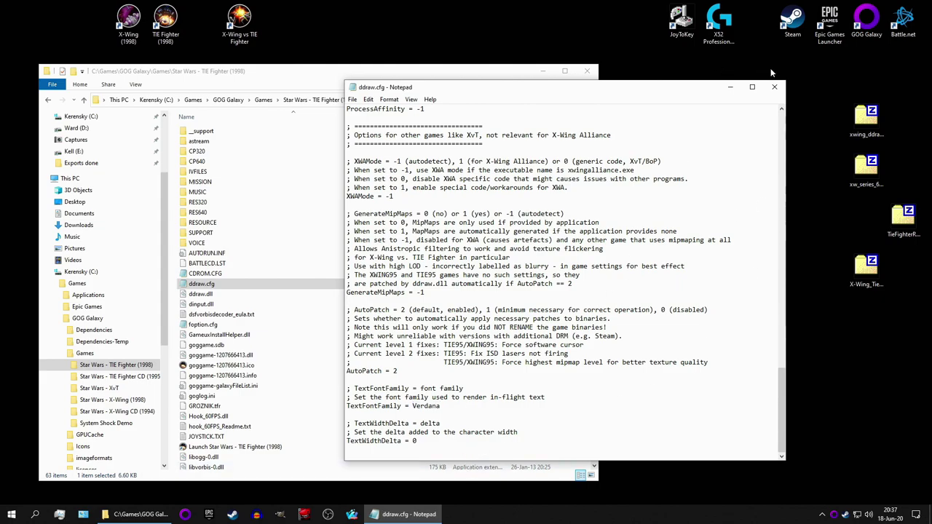
left_click(774, 87)
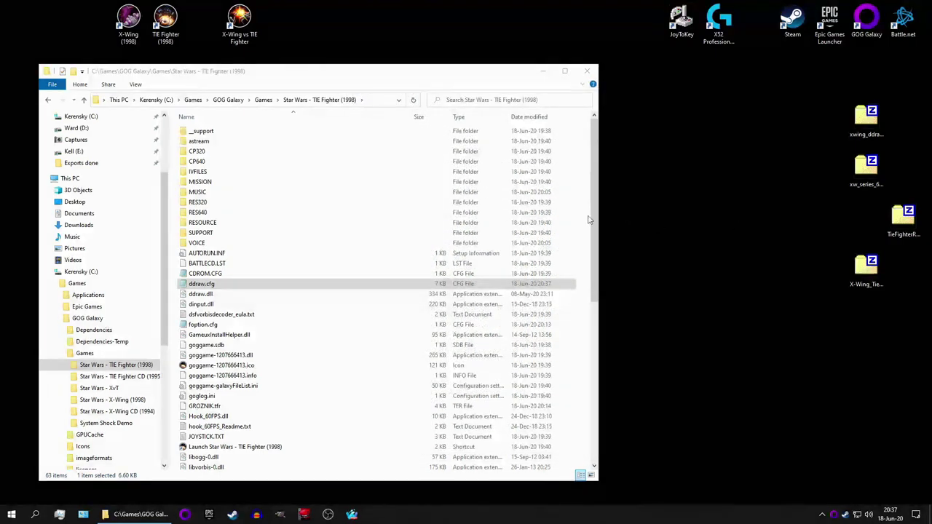
Set EnableMultisamplingAntialiasing to 1 and ScalingType to 2 in the Star Wars - X-Wing (1998) folder's ddraw.cfg, and save the file.
left_click(122, 400)
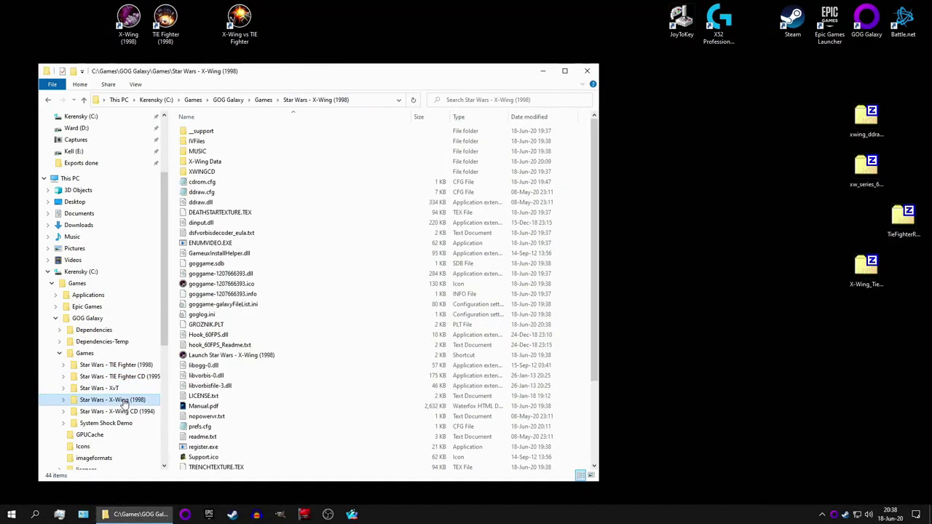
left_click(208, 193)
double_click(207, 193)
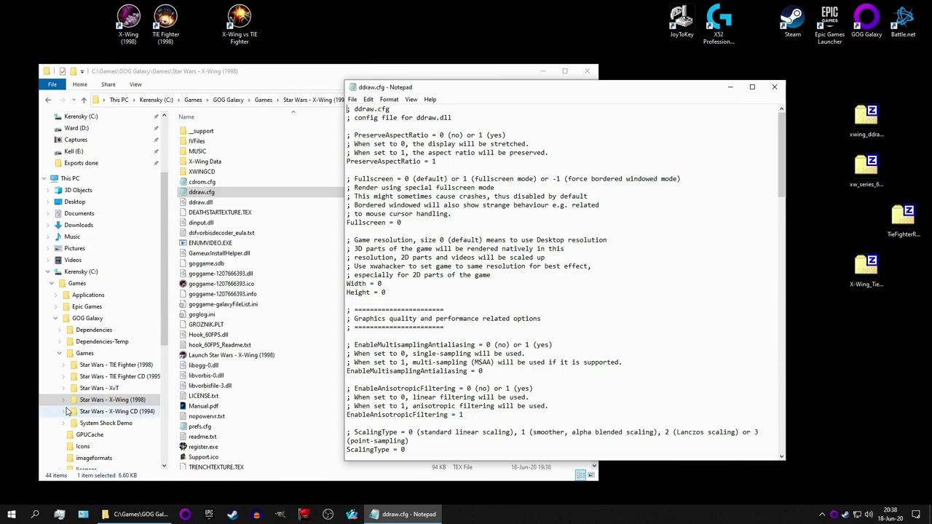
scroll(481, 310, "down", 4)
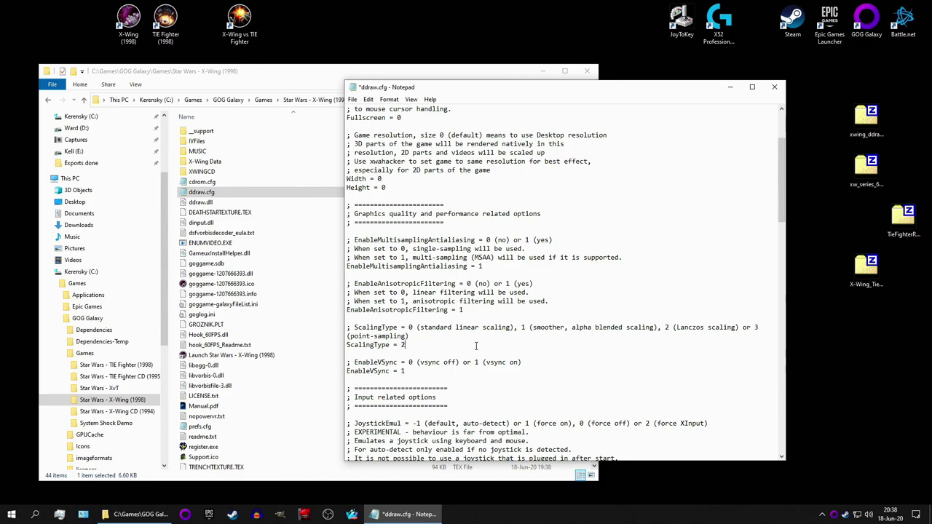
scroll(476, 347, "down", 15)
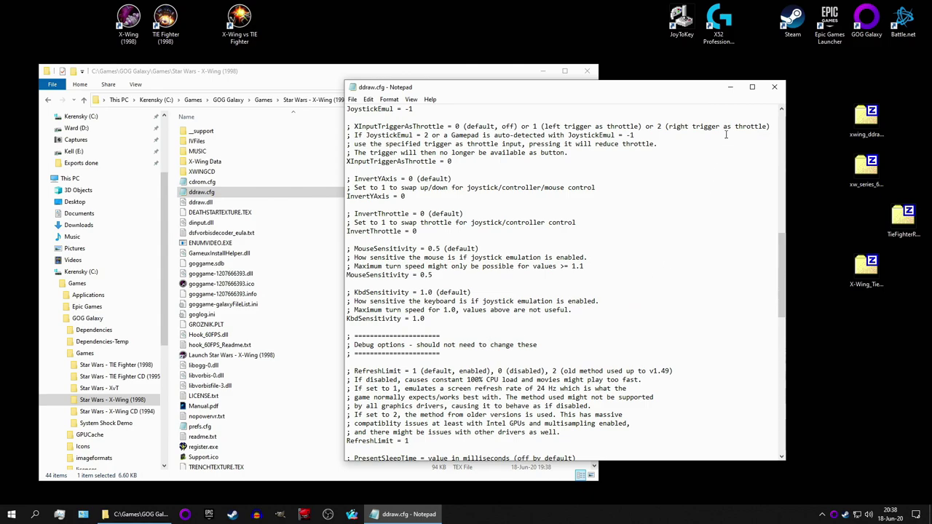
Close ddraw.cfg, launch X-Wing (1998) from the desktop and enter the spaceport with the existing pilot.
left_click(775, 88)
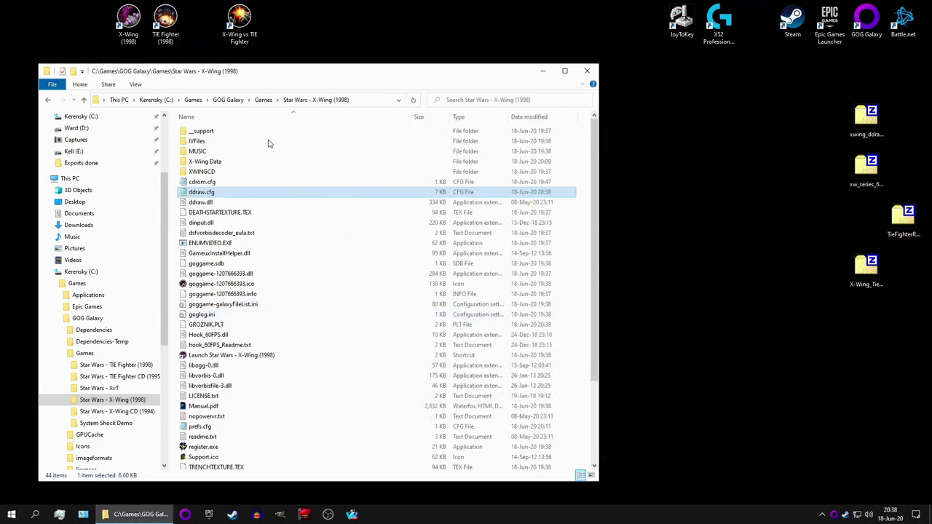
left_click(128, 26)
left_click(166, 26)
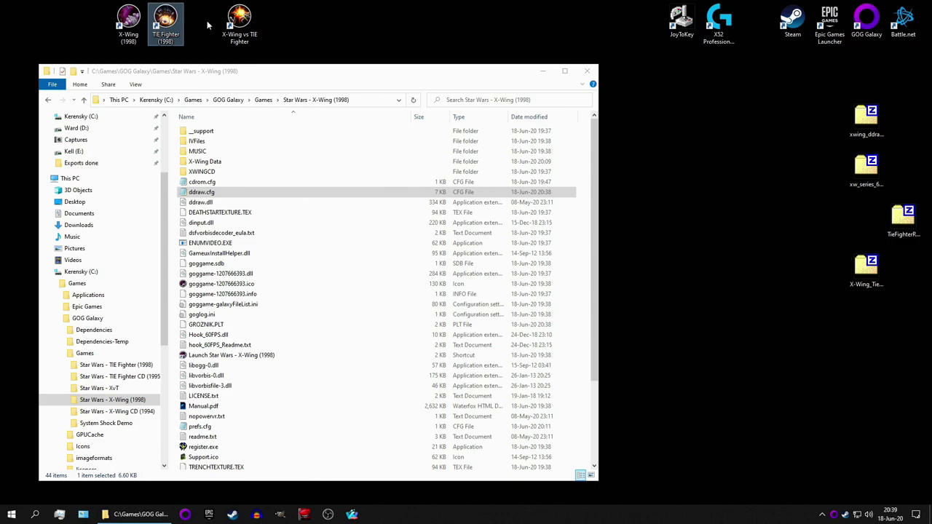
left_click(134, 25)
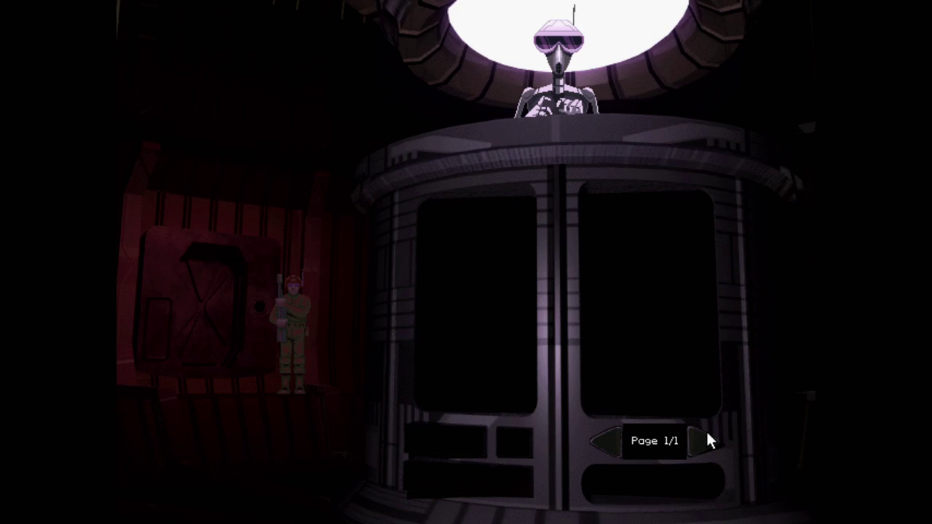
left_click(616, 202)
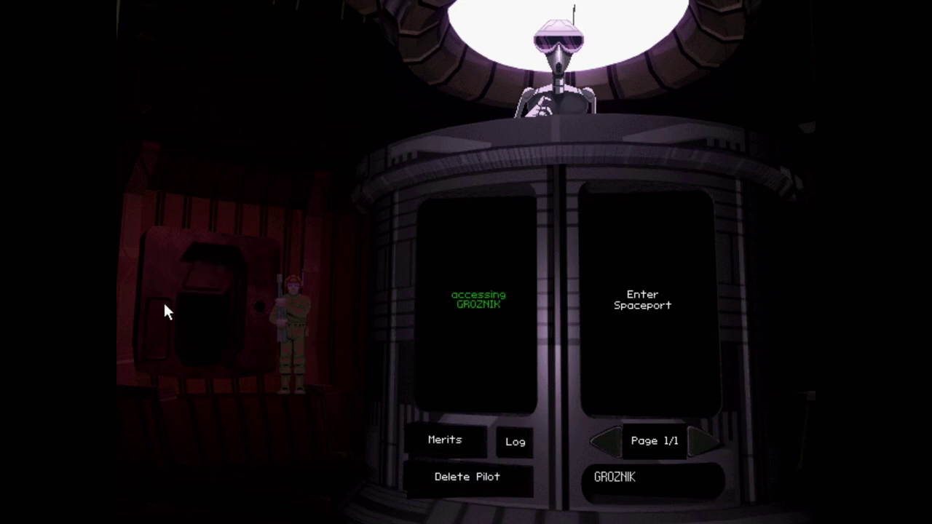
key("Return")
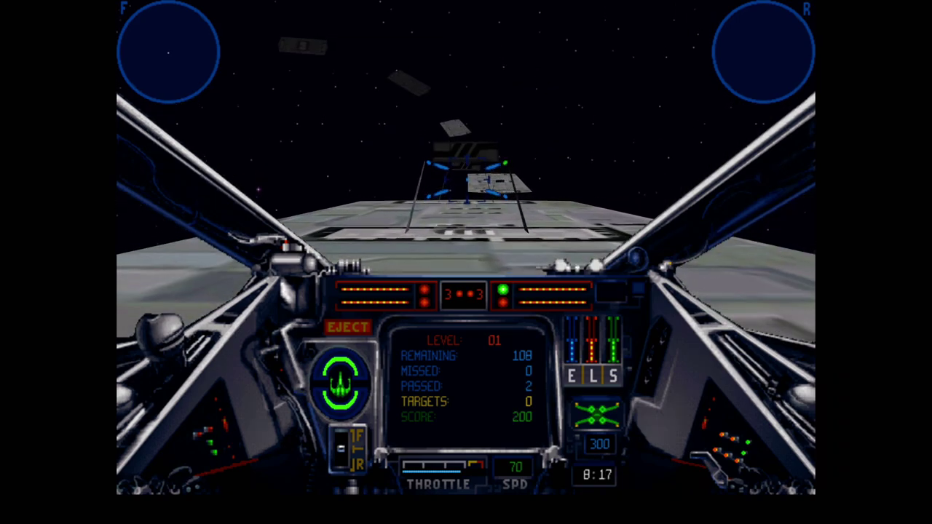
Fly the Level 1 X-Wing proving ground run at full throttle power, changing the shield recharge rate along the way.
key("backslash")
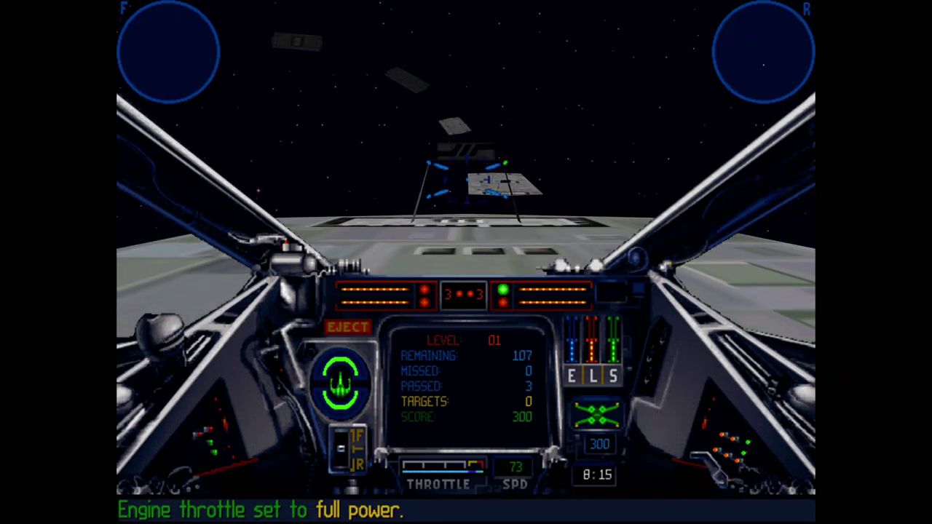
key("F10")
key("F10")
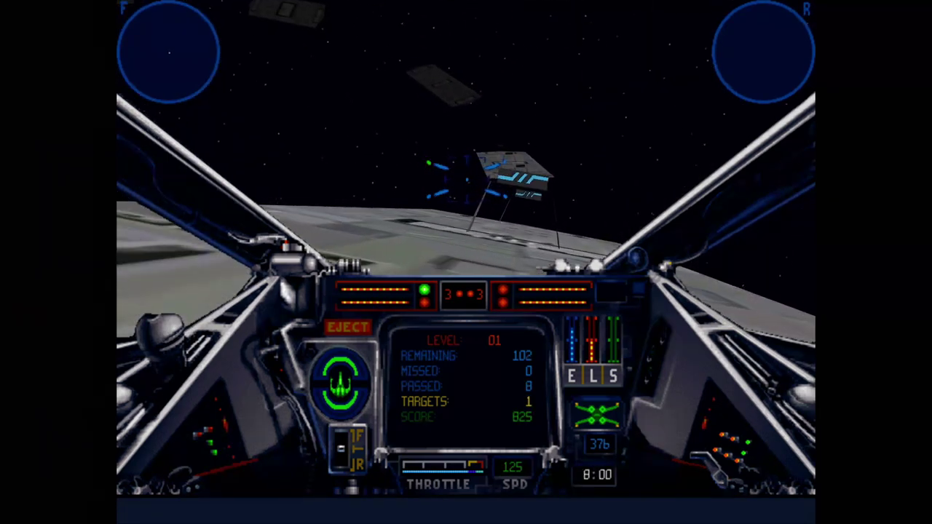
key("]")
key("BackSpace")
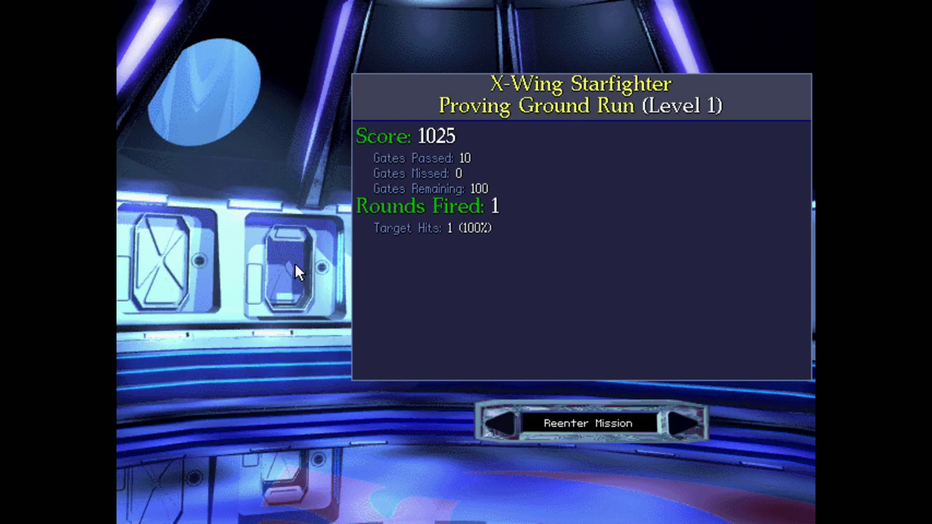
Re-enter the X-Wing proving ground run and test the throttle settings, including 1/3 power and no power.
left_click(294, 261)
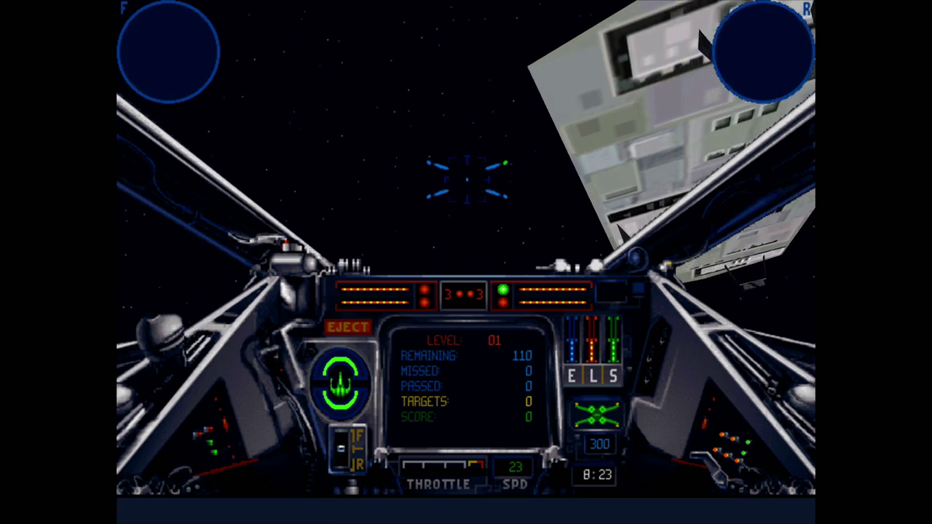
key("bracketleft")
key("bracketright")
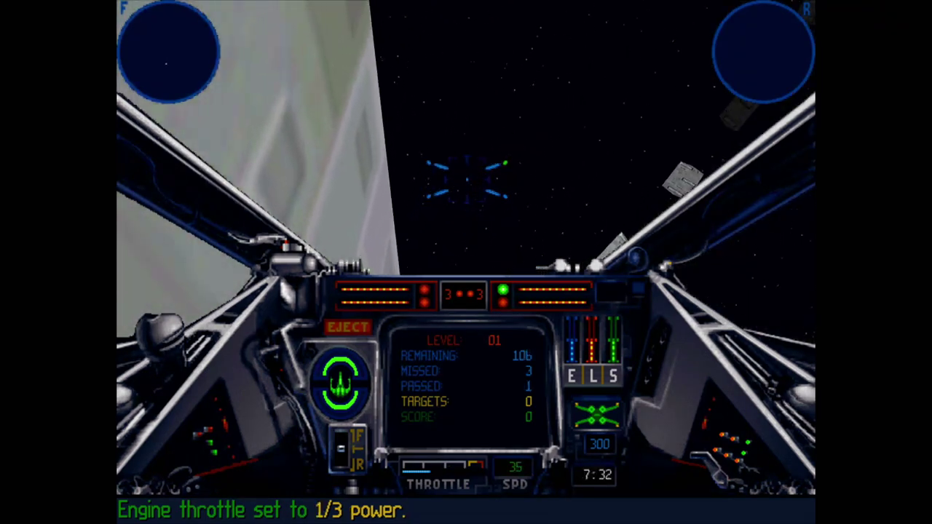
key("BackSpace")
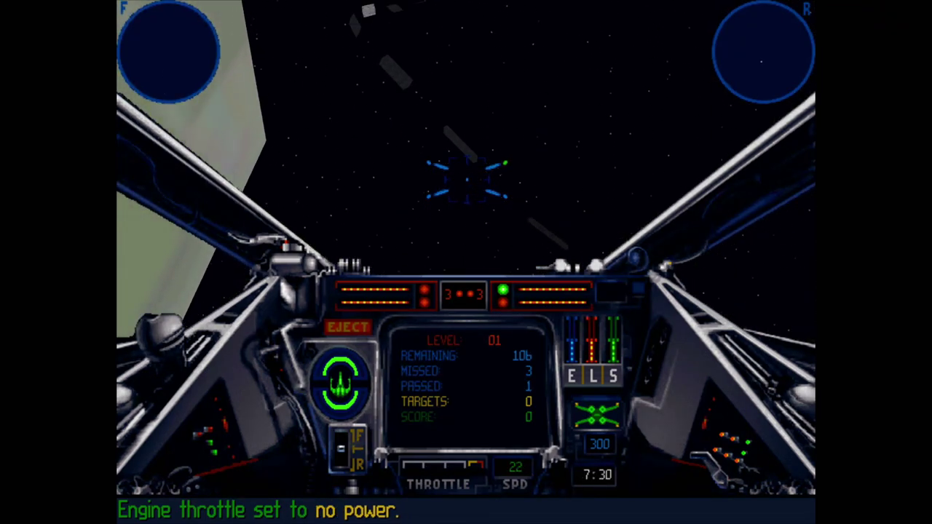
key("bracketright")
key("BackSpace")
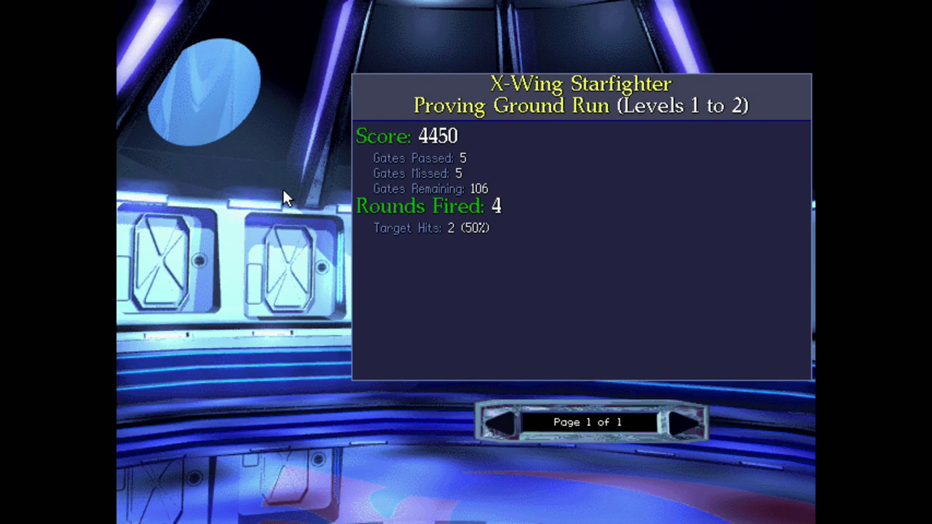
Leave the debriefing, switch the proving ground craft from X-Wing to Y-wing and start a Level 1 run at full throttle.
left_click(173, 282)
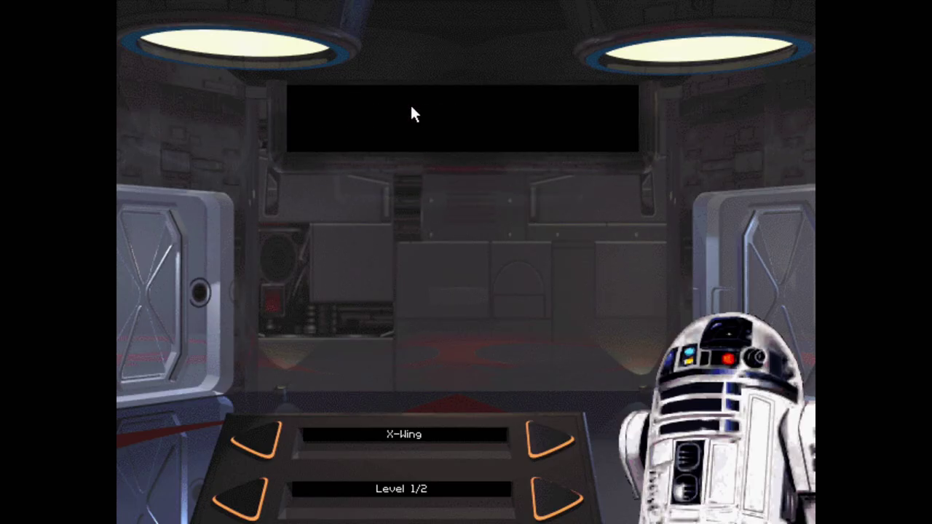
left_click(564, 437)
left_click(779, 315)
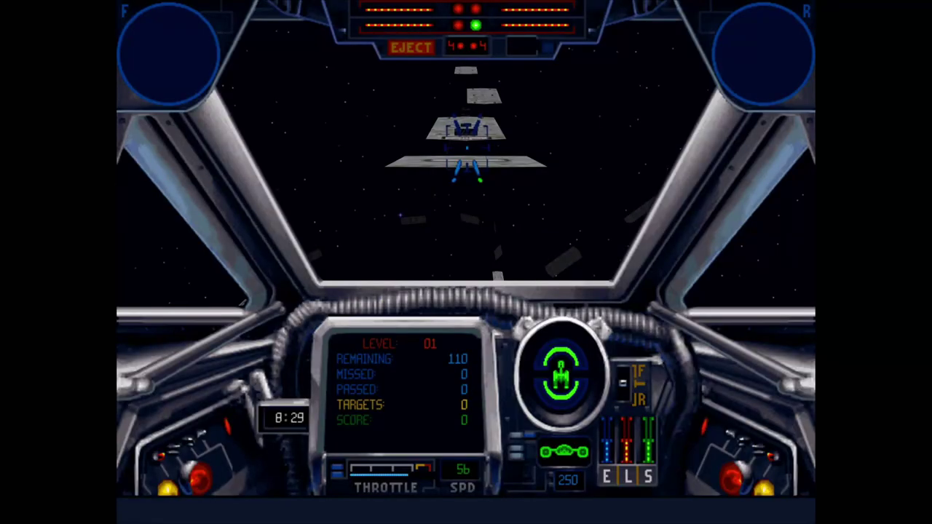
key("BackSpace")
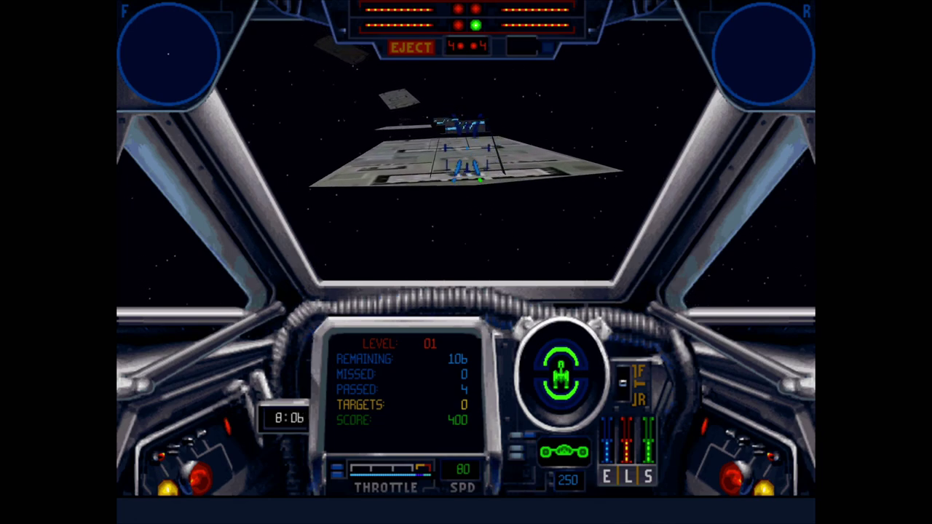
Fly the Y-wing run with lasers recharging at maximum rate and shields at normal rate, and exit the game to Windows.
key("F10")
key("F9")
key("F9")
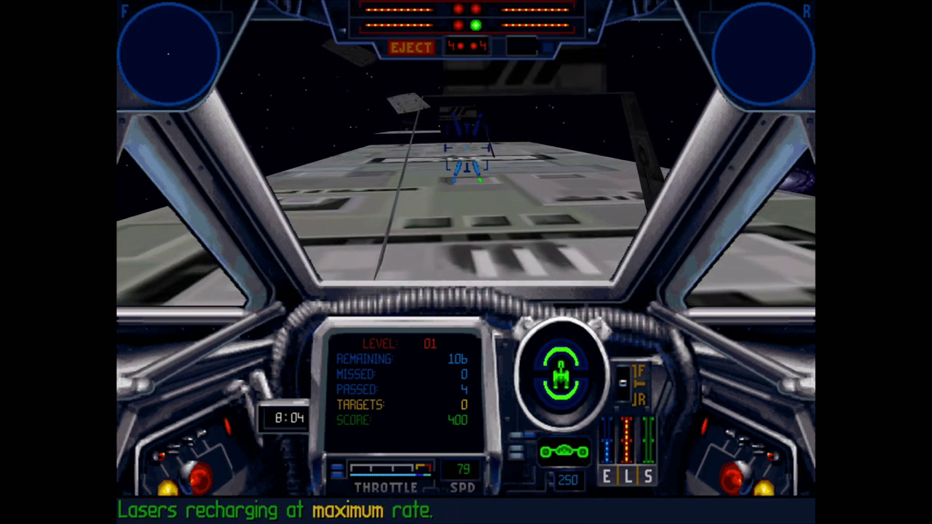
key("F9")
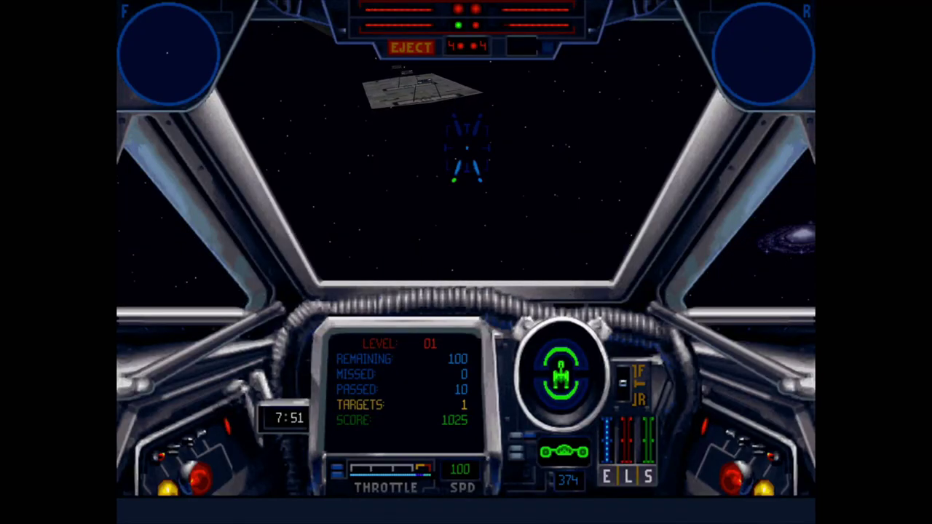
key("F9")
key("F9")
key("F10")
key("F10")
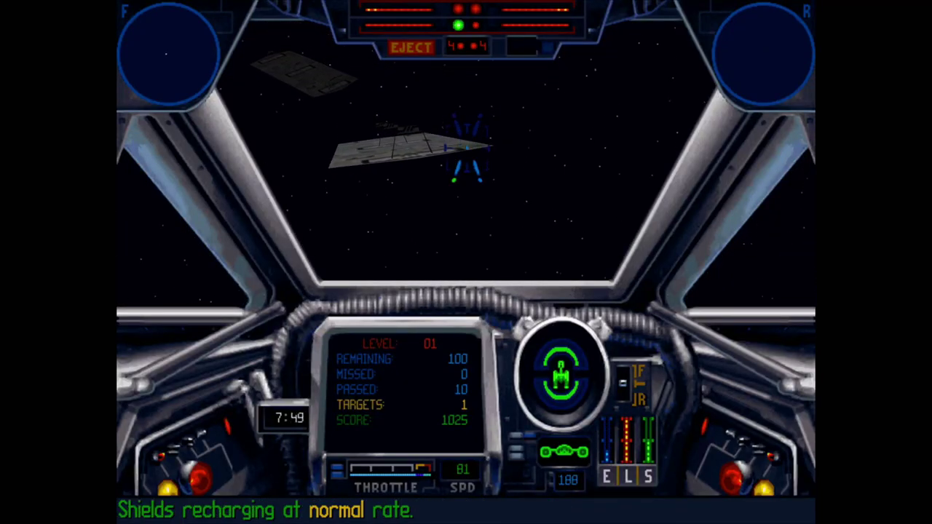
key("F10")
key("F10")
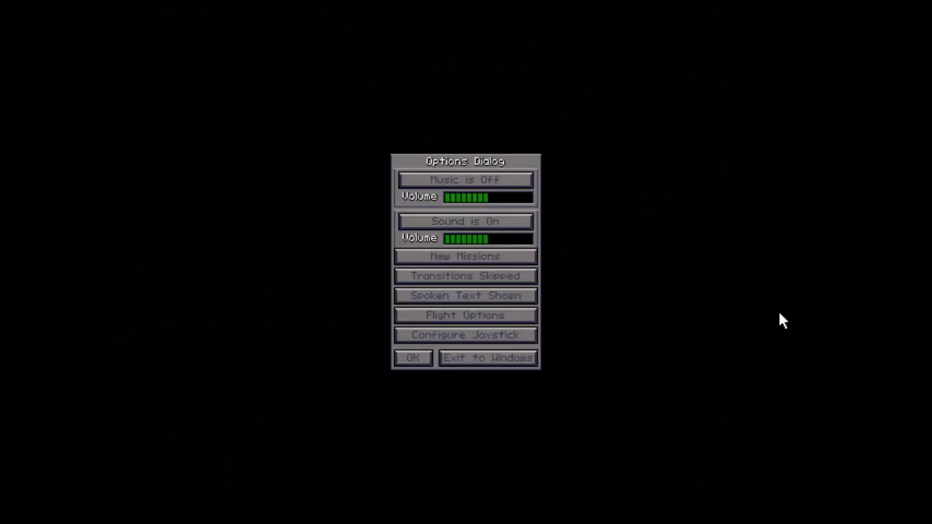
left_click(498, 360)
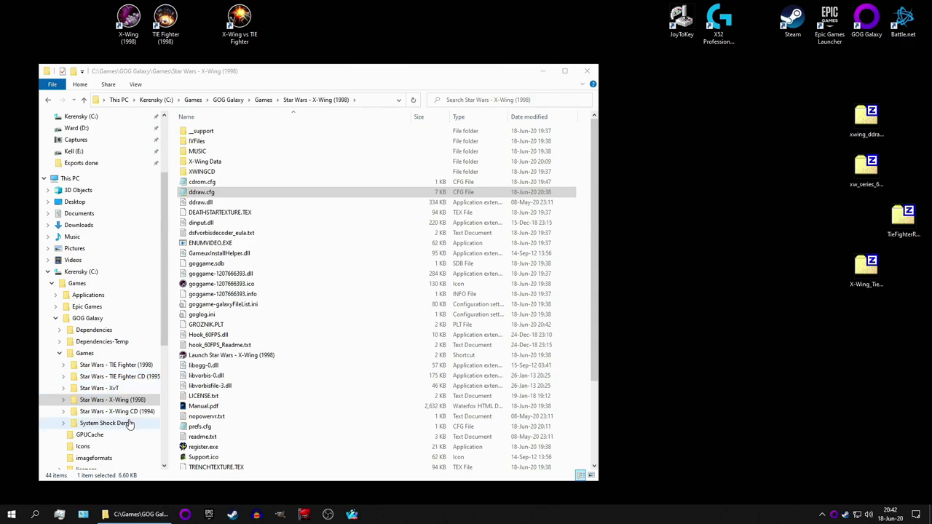
Set EnableMultisamplingAntialiasing to 1 and ScalingType to 2 in the Star Wars - XvT folder's ddraw.cfg, and save and close it.
left_click(128, 388)
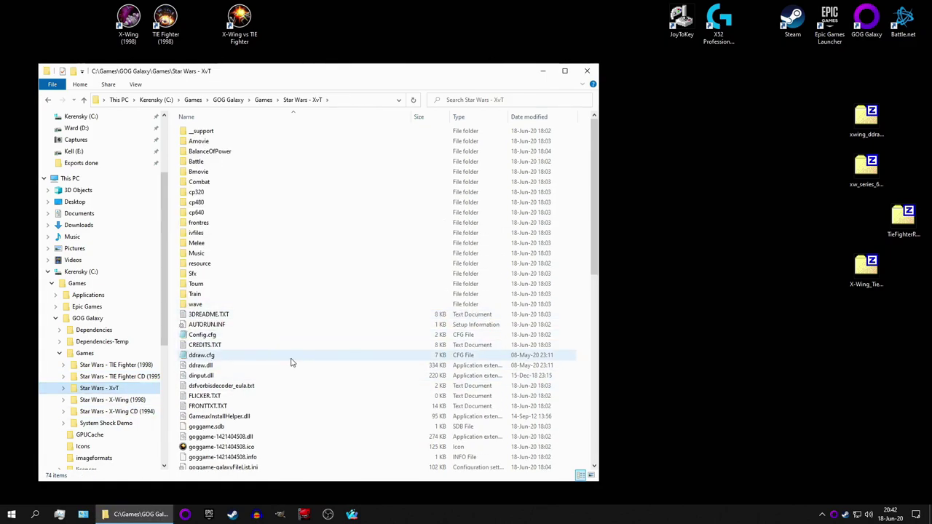
double_click(208, 356)
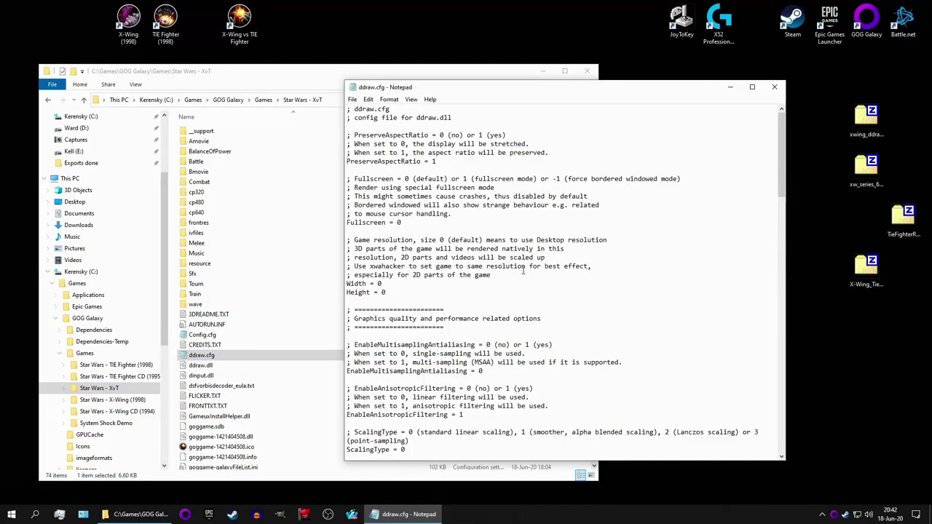
scroll(523, 271, "down", 4)
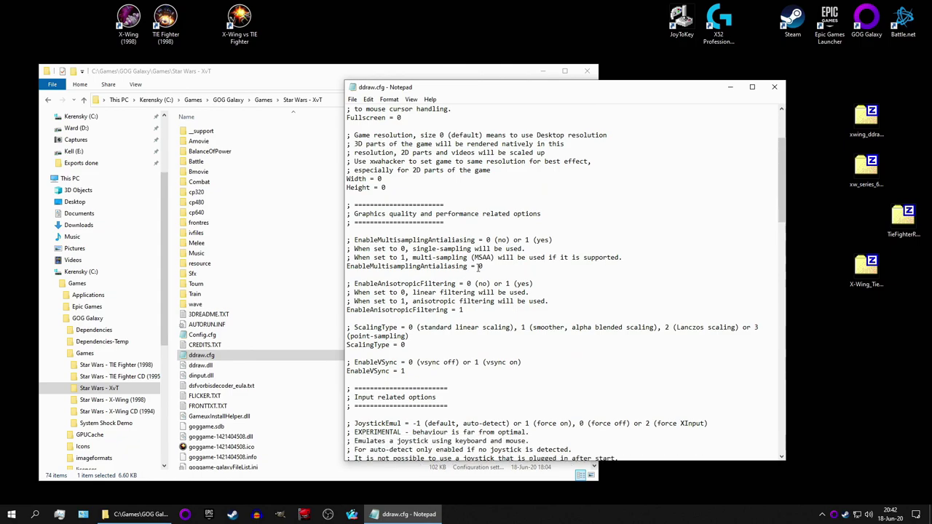
type("1")
double_click(401, 345)
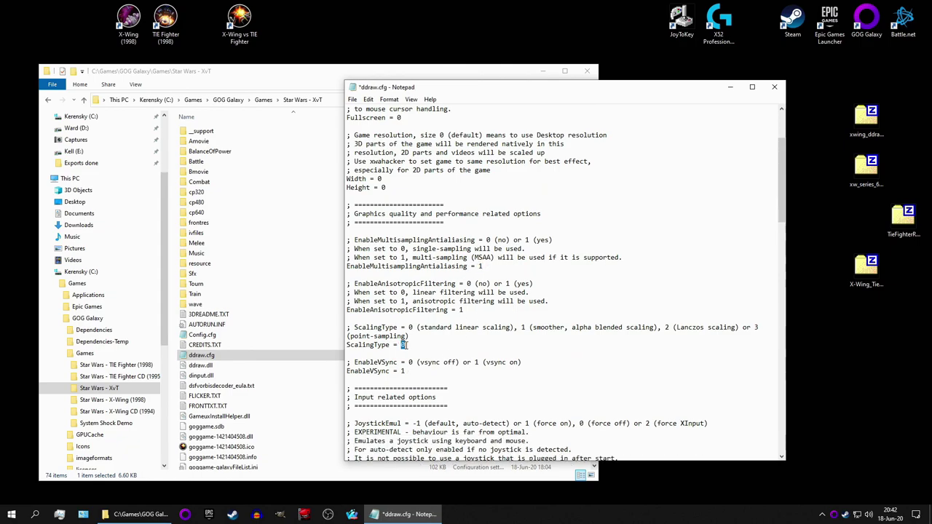
type("2")
scroll(512, 345, "down", 8)
scroll(512, 345, "down", 4)
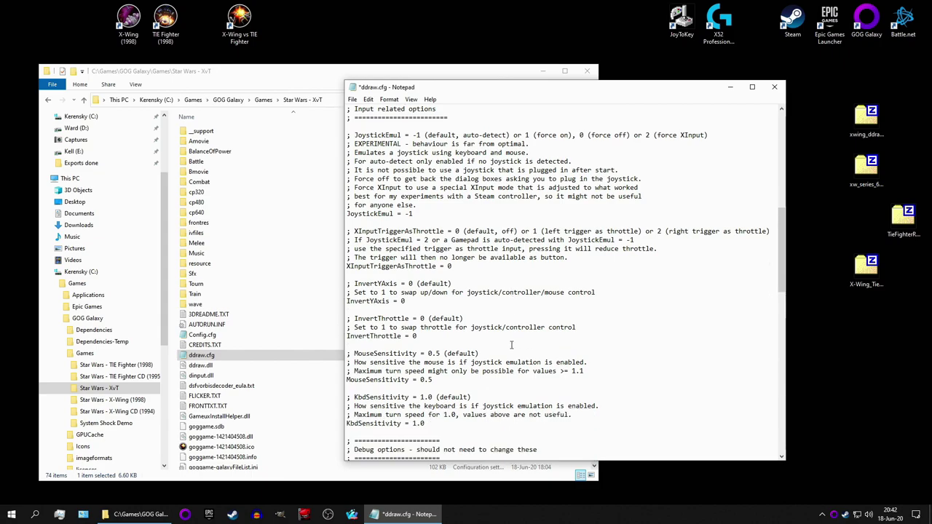
key("ctrl+s")
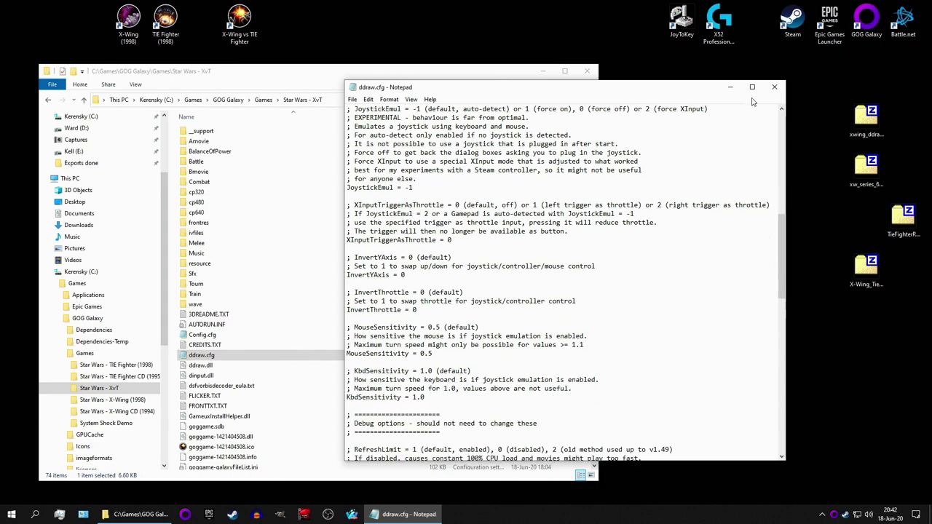
left_click(774, 87)
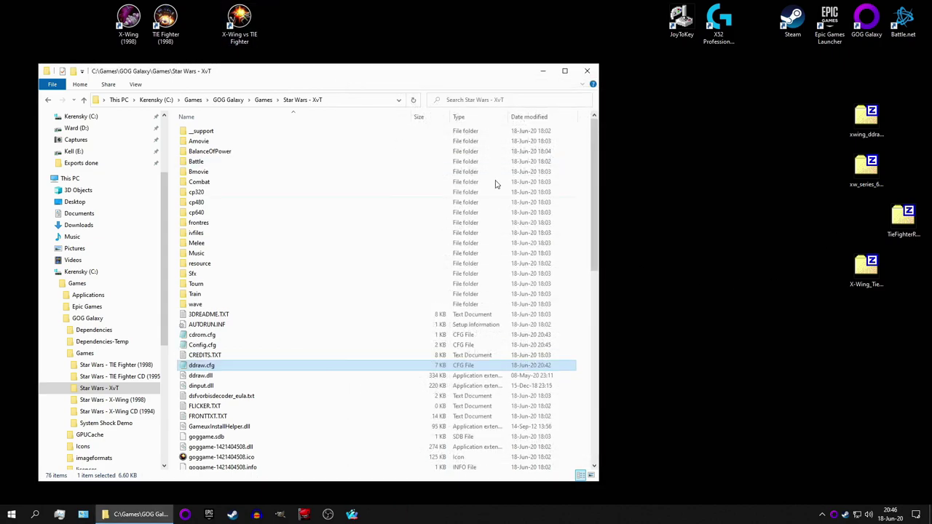
Launch X-Wing vs TIE Fighter, skip the intro and open the Single Player Flight Engine Options in its configuration.
double_click(246, 22)
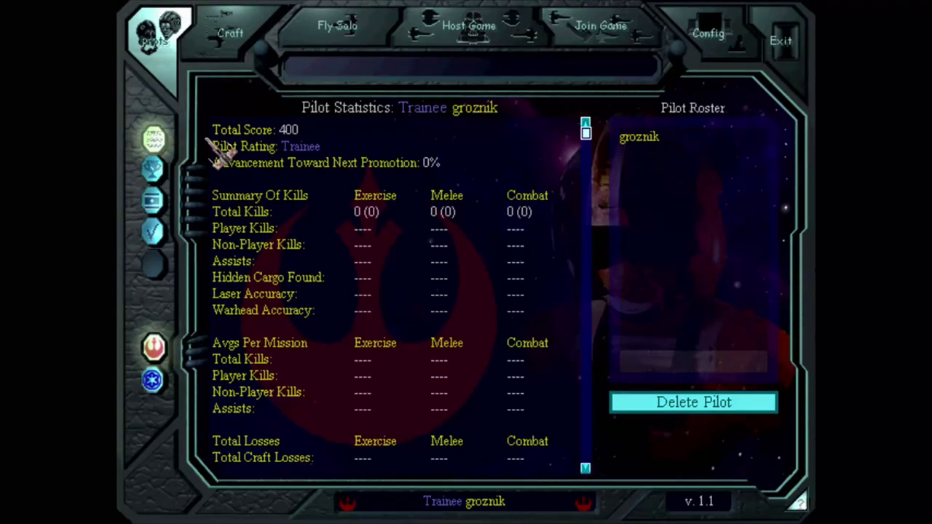
key("Escape")
key("Escape")
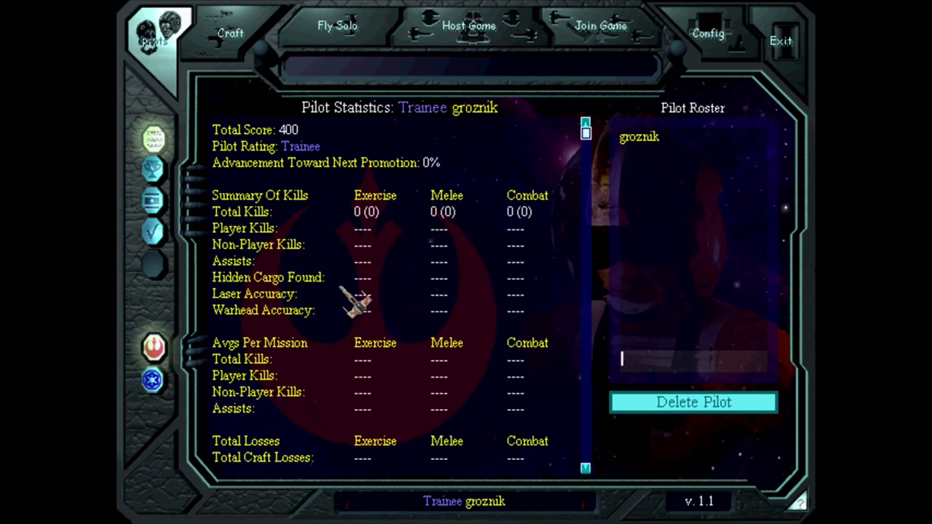
left_click(706, 46)
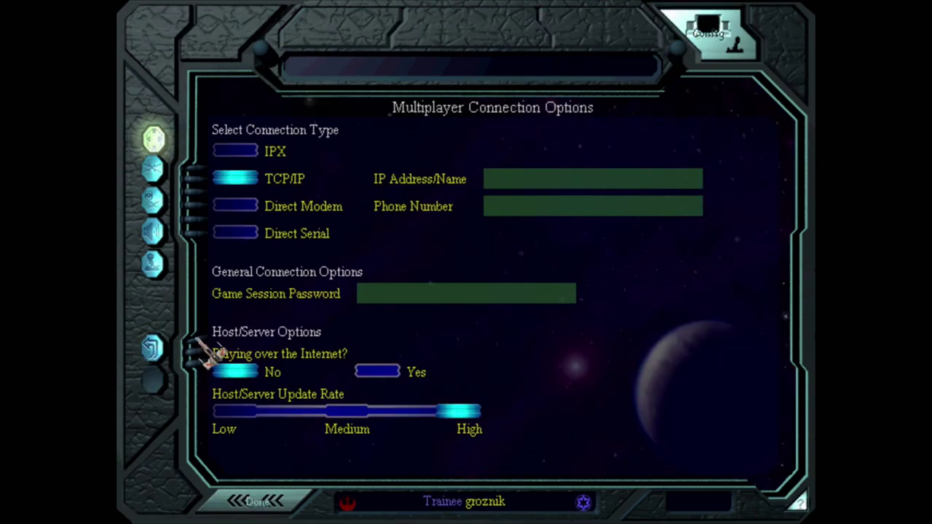
left_click(156, 182)
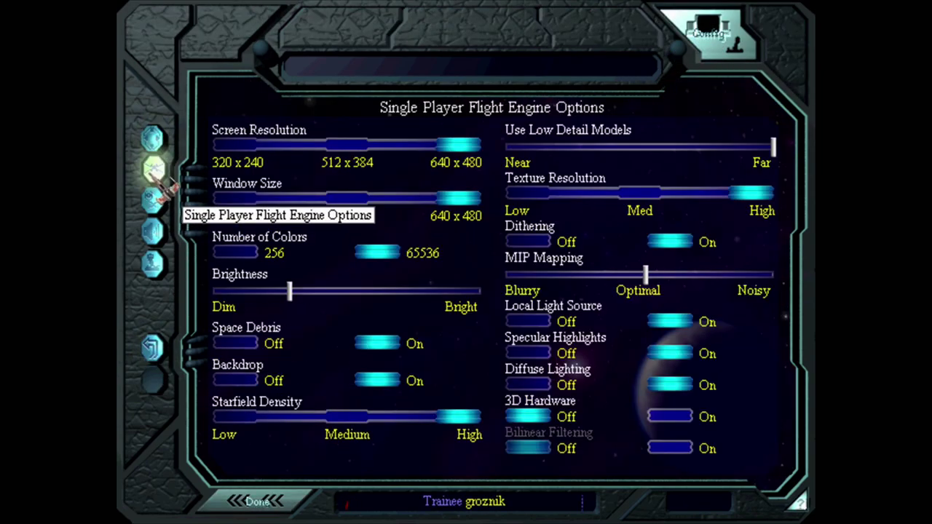
Turn on 3D Hardware and Bilinear Filtering, turn off Space Debris, and leave the single player flight engine options.
left_click(668, 417)
left_click(670, 450)
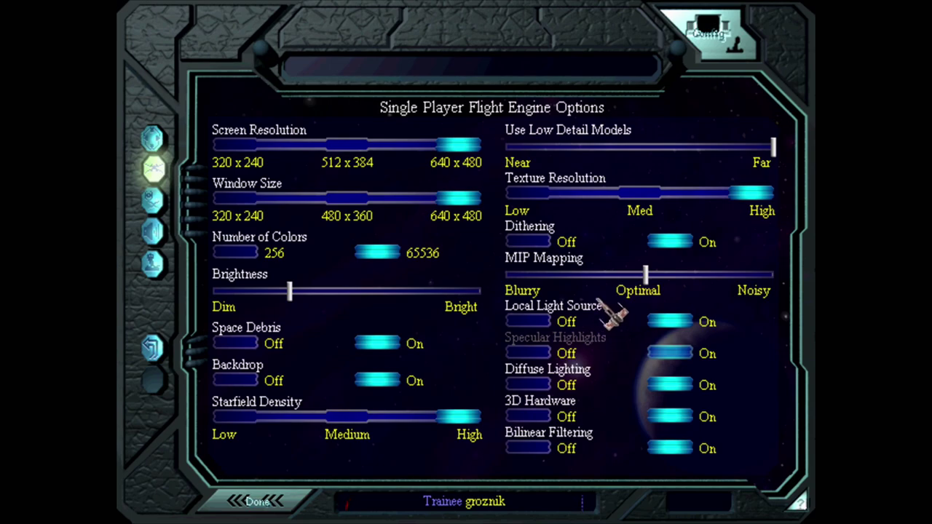
left_click(255, 340)
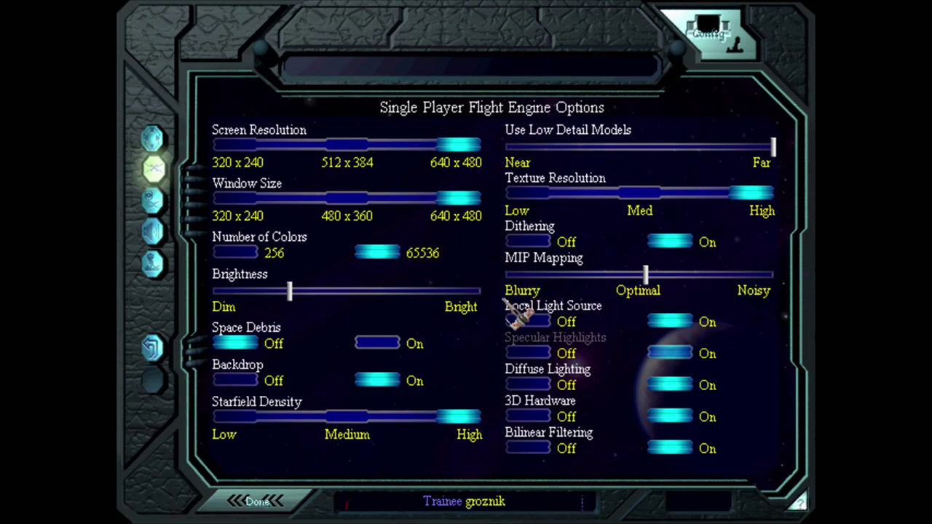
left_click(295, 504)
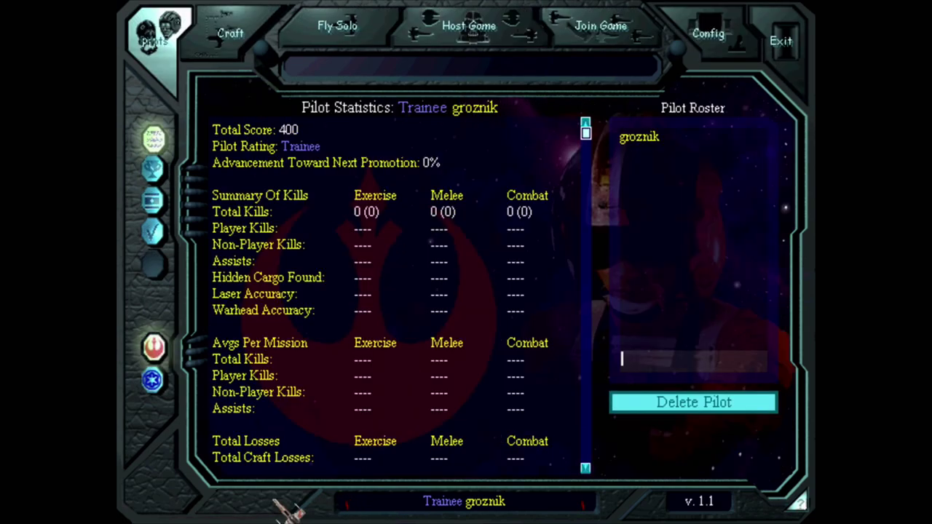
Start the Proton Torpedoes training exercise solo in the Y-wing, going through the briefing and craft configuration.
left_click(336, 28)
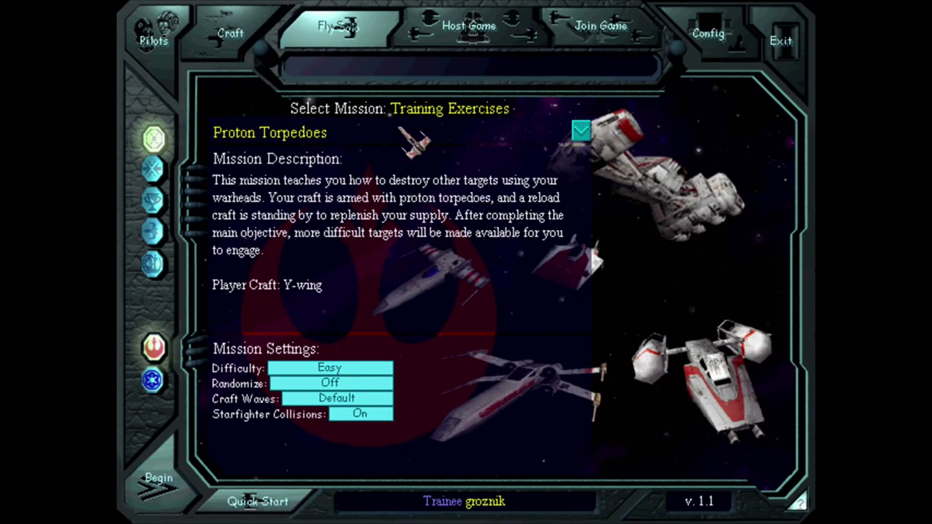
left_click(182, 492)
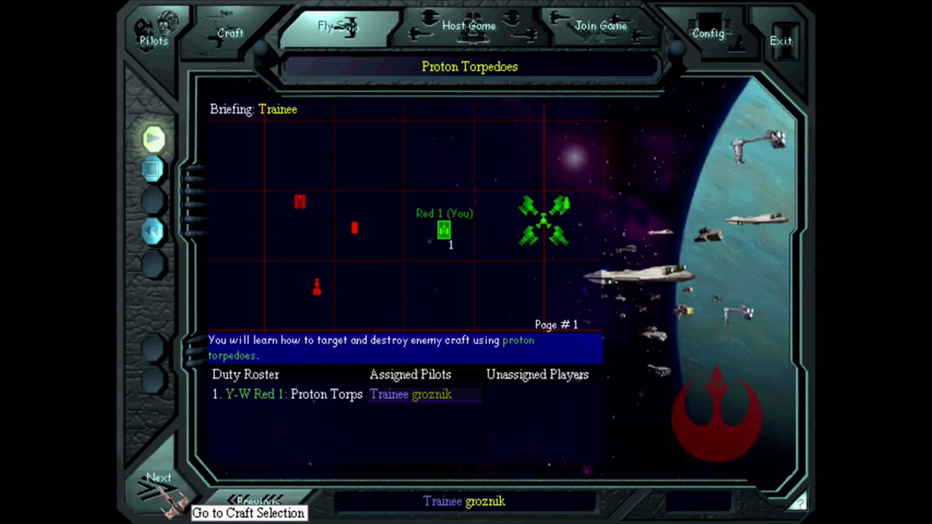
left_click(182, 495)
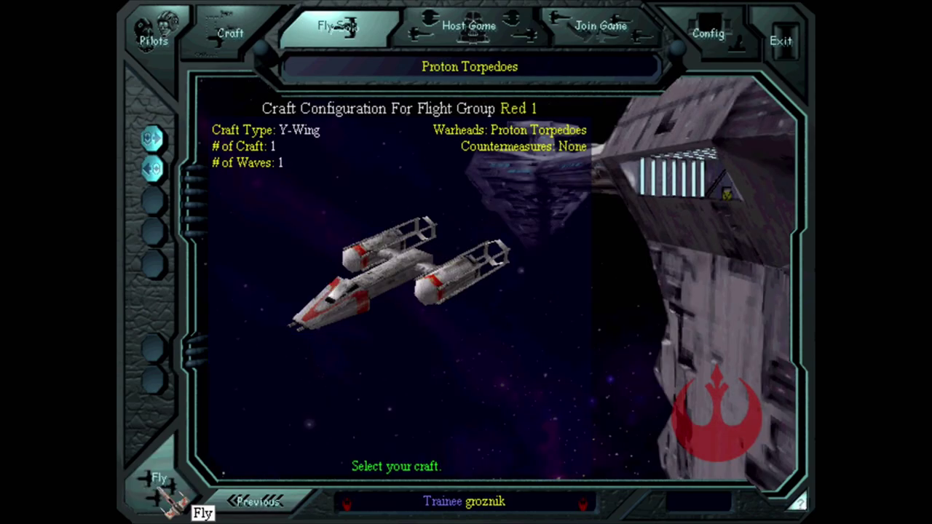
left_click(178, 499)
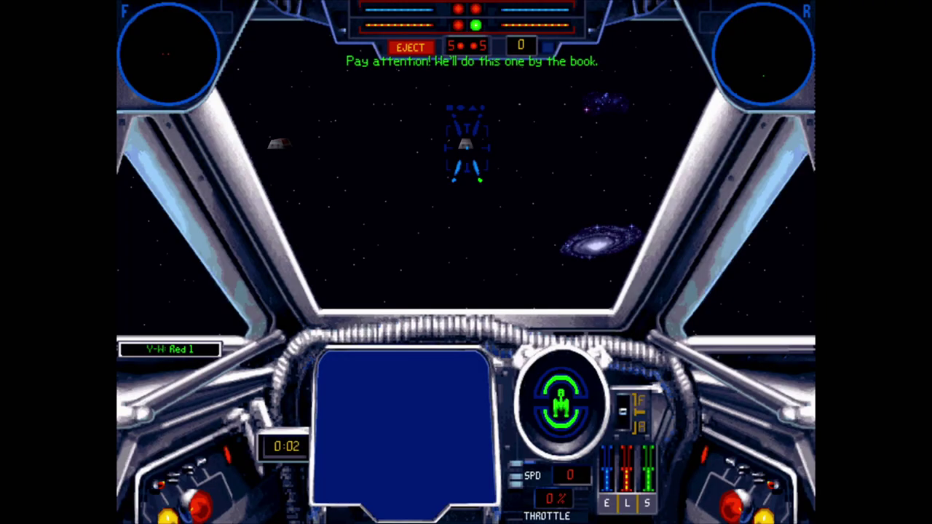
Fly at full throttle with the lasers linked, and raise laser and shield recharge to maximum.
key("bracketleft")
key("BackSpace")
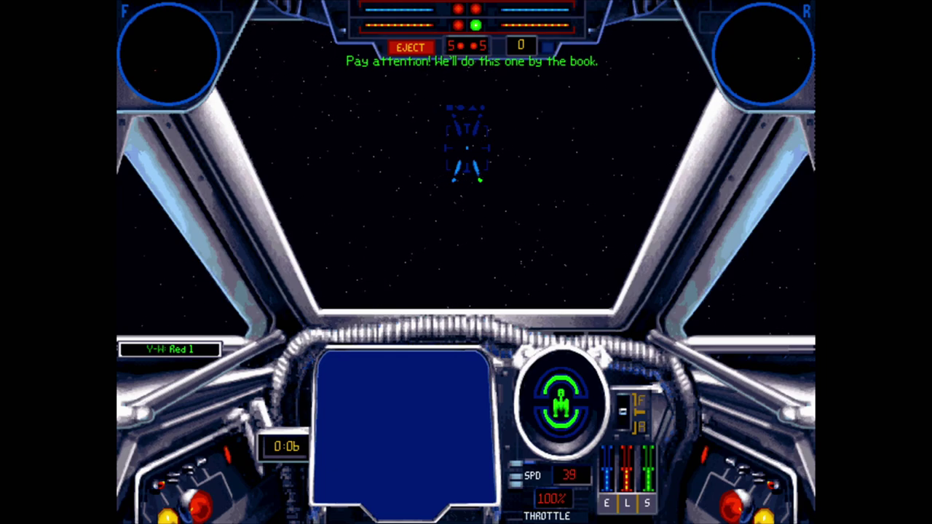
key("x")
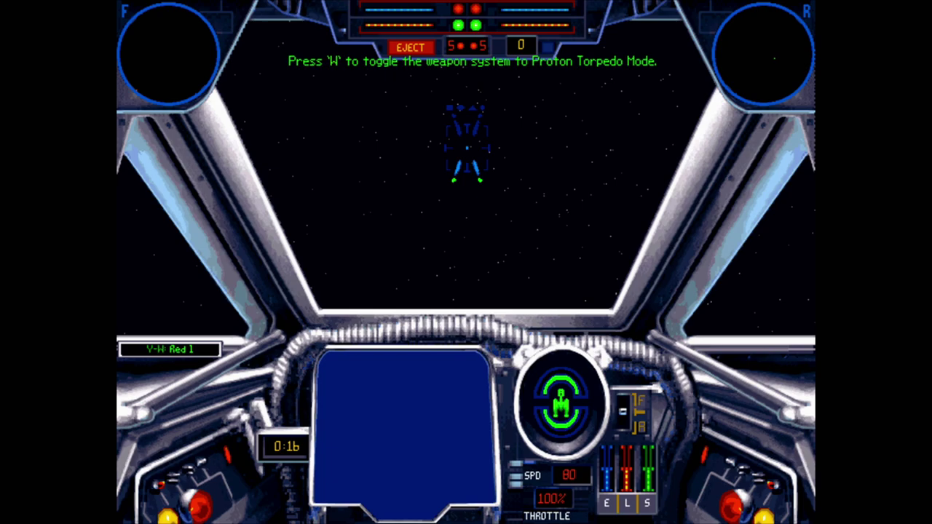
key("F9")
key("F10")
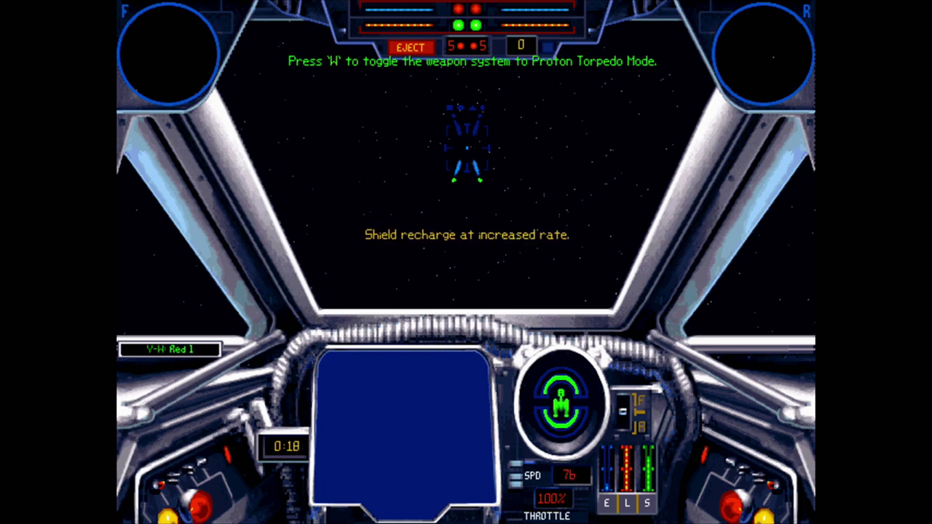
key("F10")
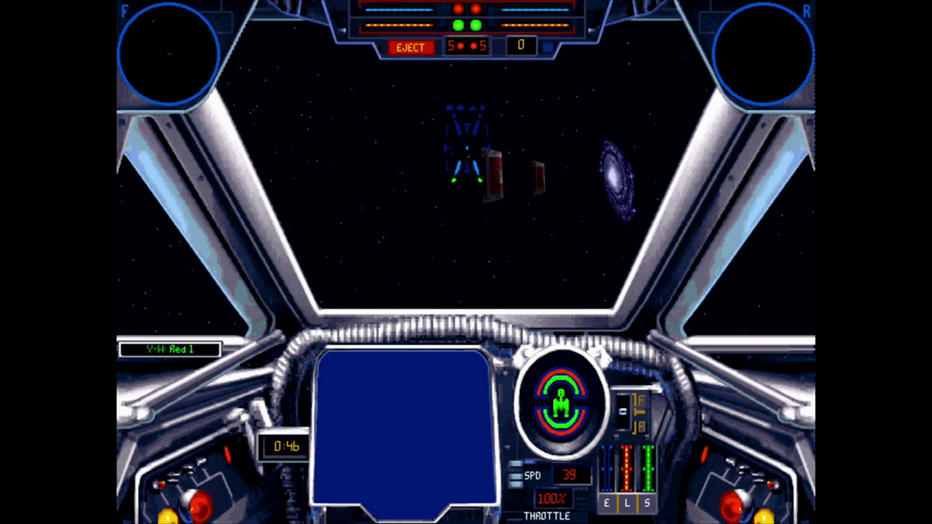
Redirect laser and shield recharge to the engines and steer the Y-wing past the red cargo containers.
key("F9")
key("F10")
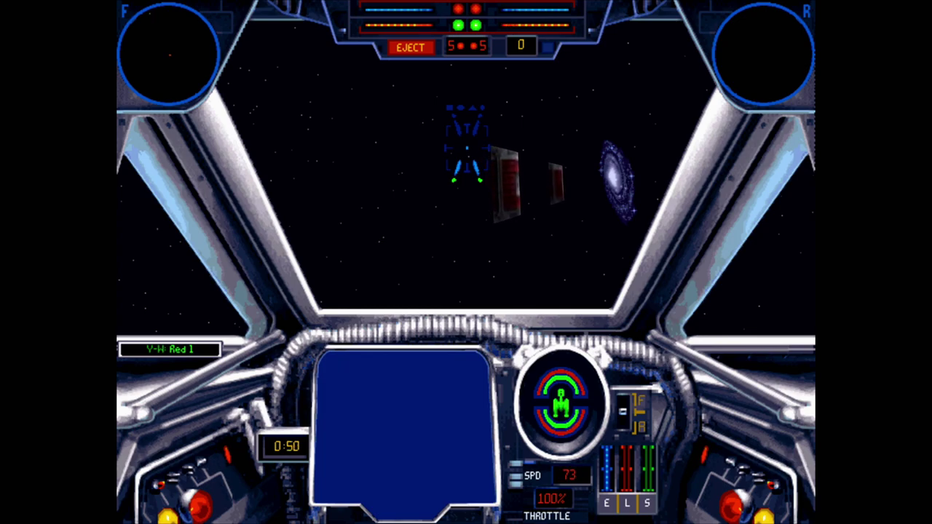
key("Right")
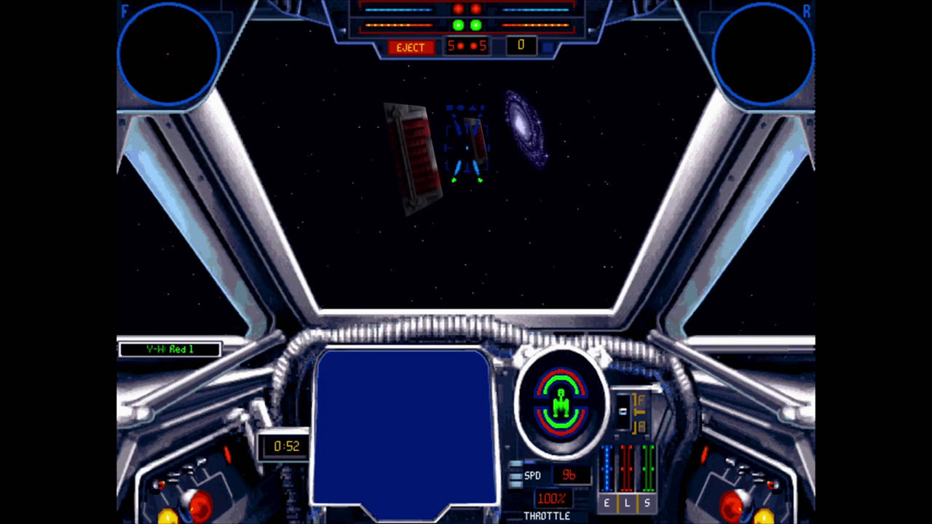
key("Left")
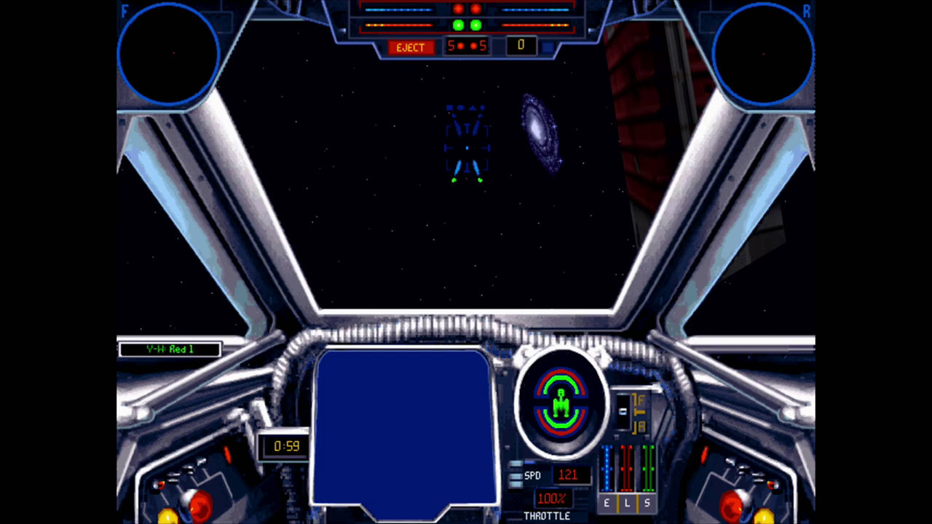
Vary the Y-wing's throttle between 2/3 and 1/3 power, and return it to full.
key("bracketright")
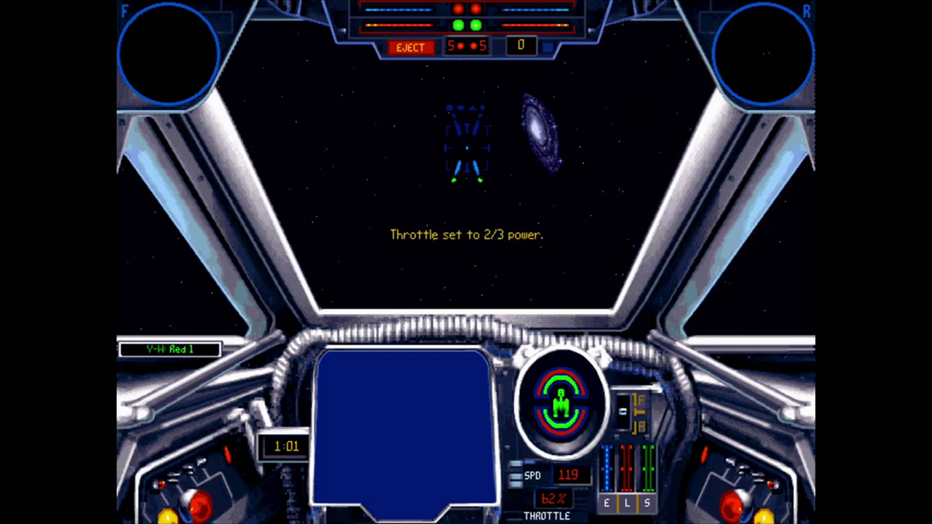
key("bracketleft")
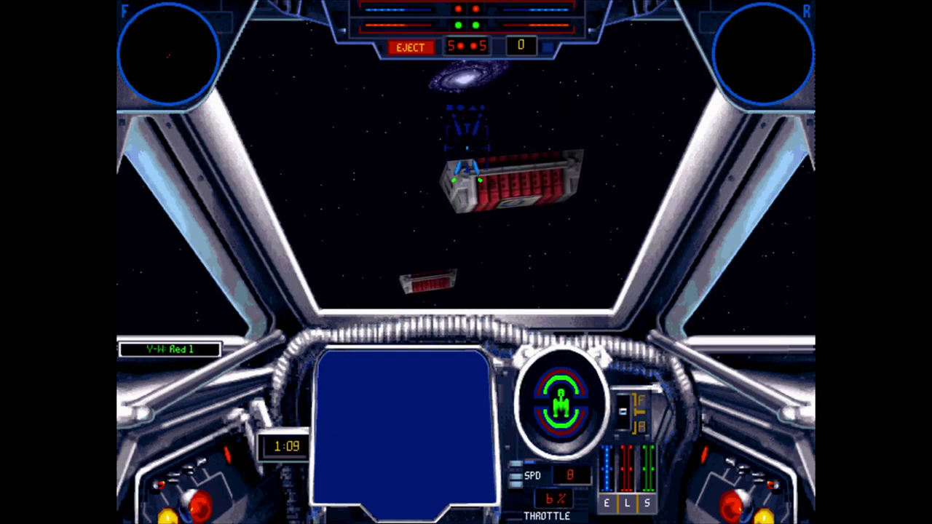
key("[")
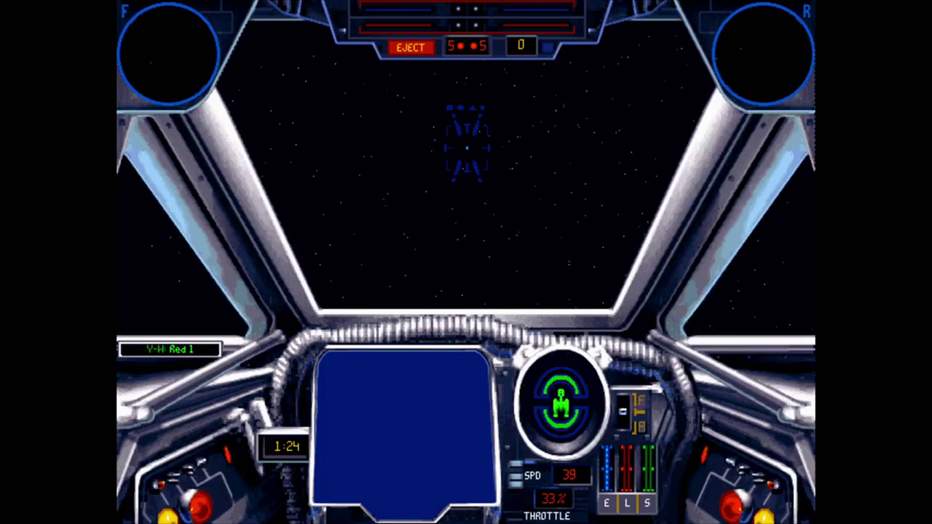
key("backslash")
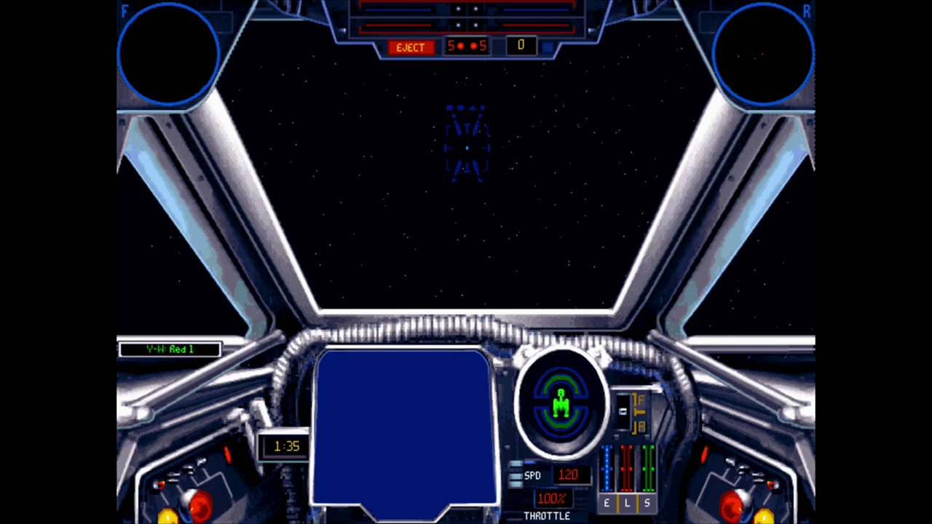
Raise laser and shield recharge to maximum, and redirect cannon recharge fully to the engines.
key("F9")
key("F10")
key("F10")
key("F9")
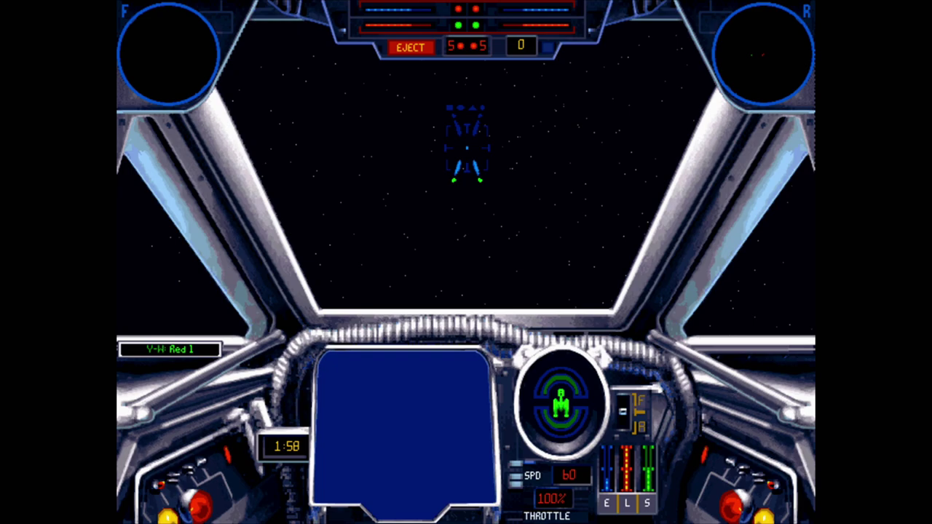
key("F9")
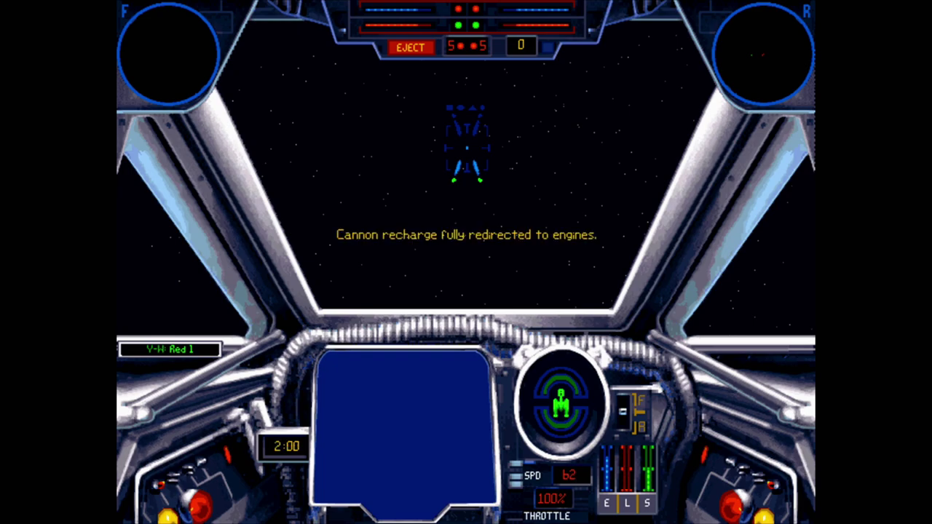
Arm the ion cannons, and start and abort a hyperspace jump.
key("w")
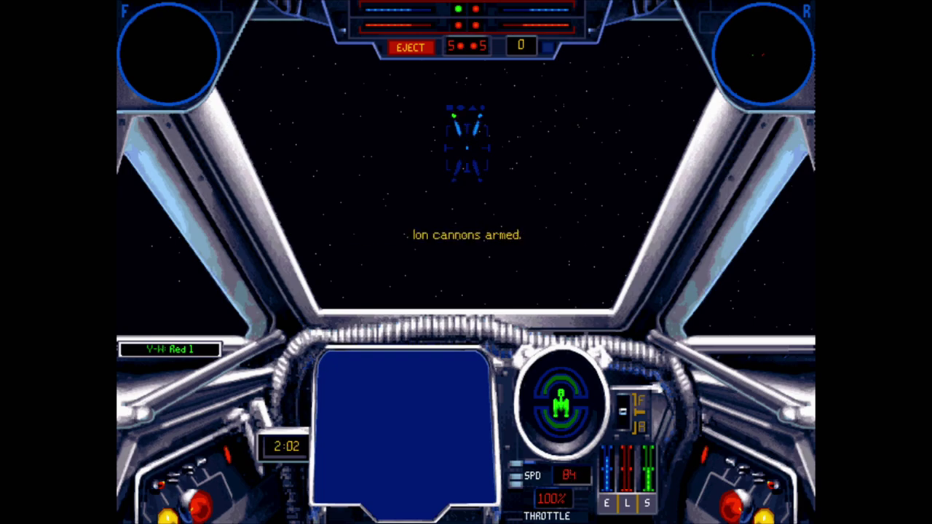
key("h")
key("h")
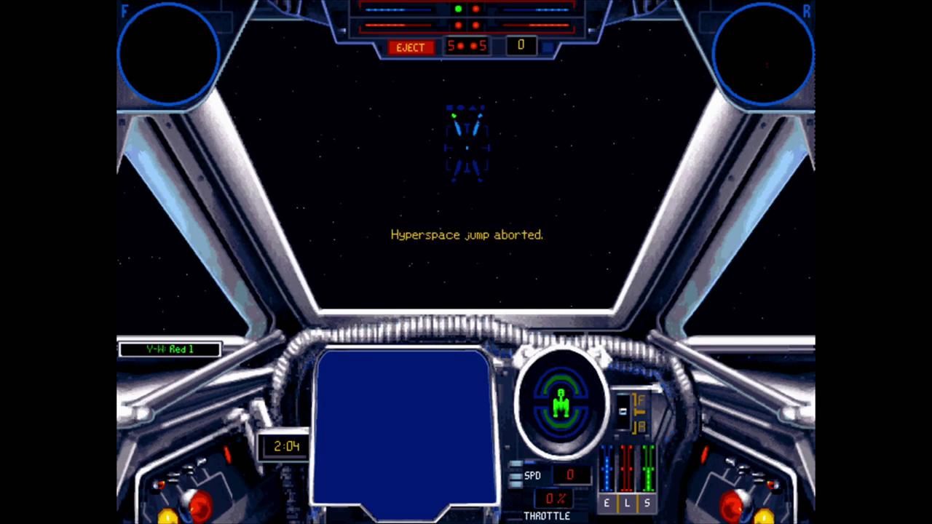
End the Proton Torpedoes mission and exit the game to Windows.
key("Escape")
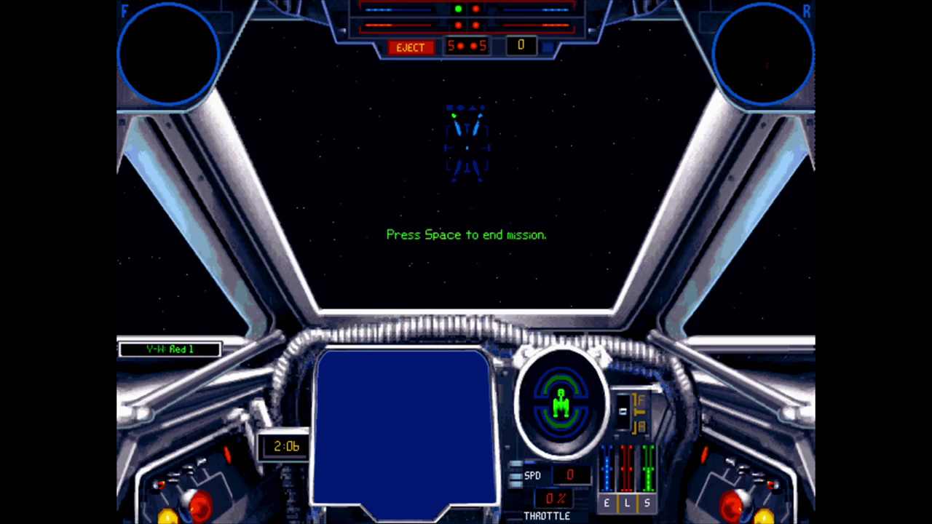
key("space")
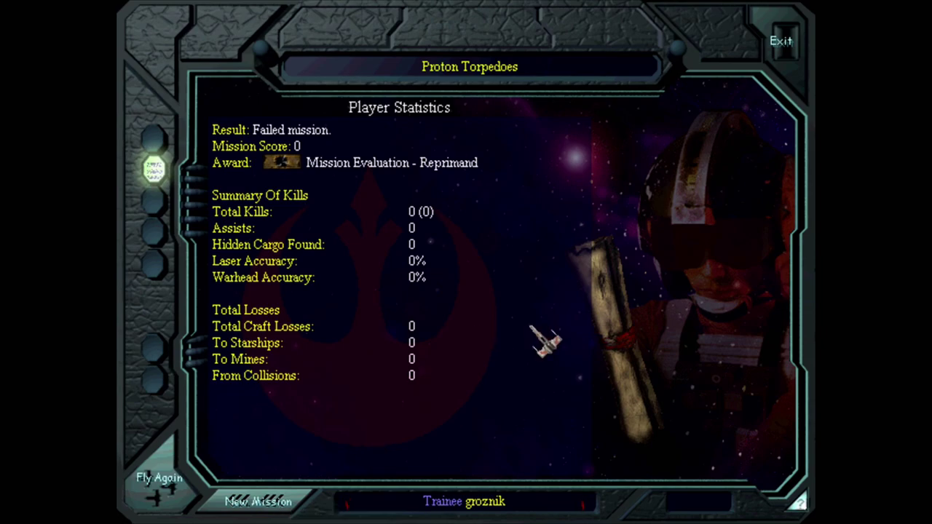
left_click(797, 40)
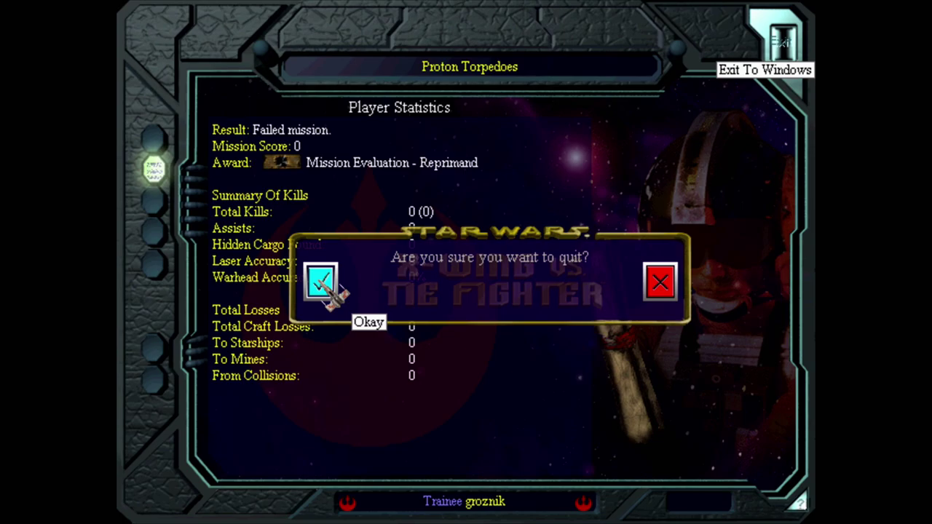
left_click(321, 284)
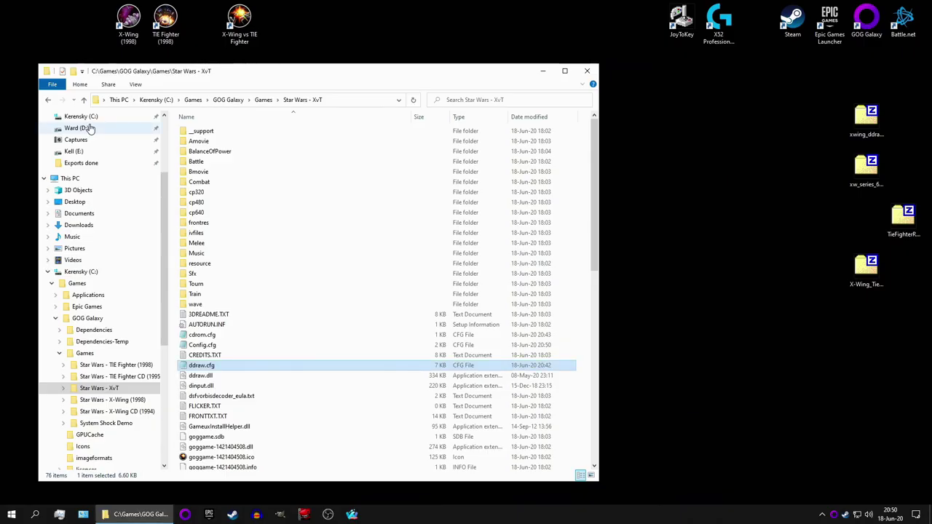